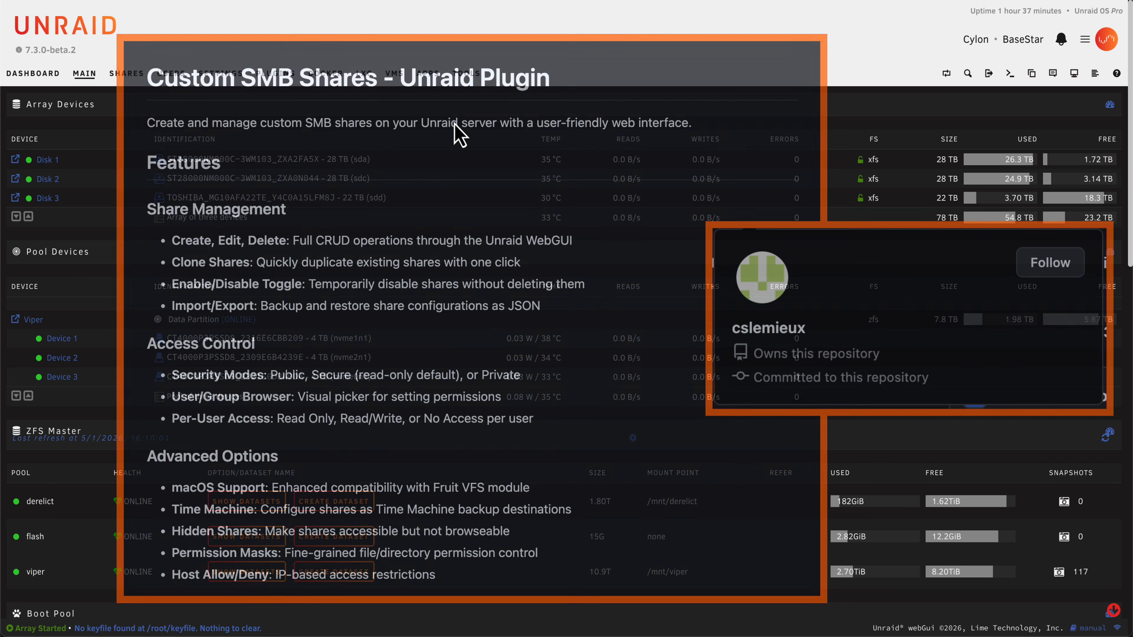
- Search the community applications for the custom smb shares plugin
{"action": "left_click", "coordinate": [428, 74]}
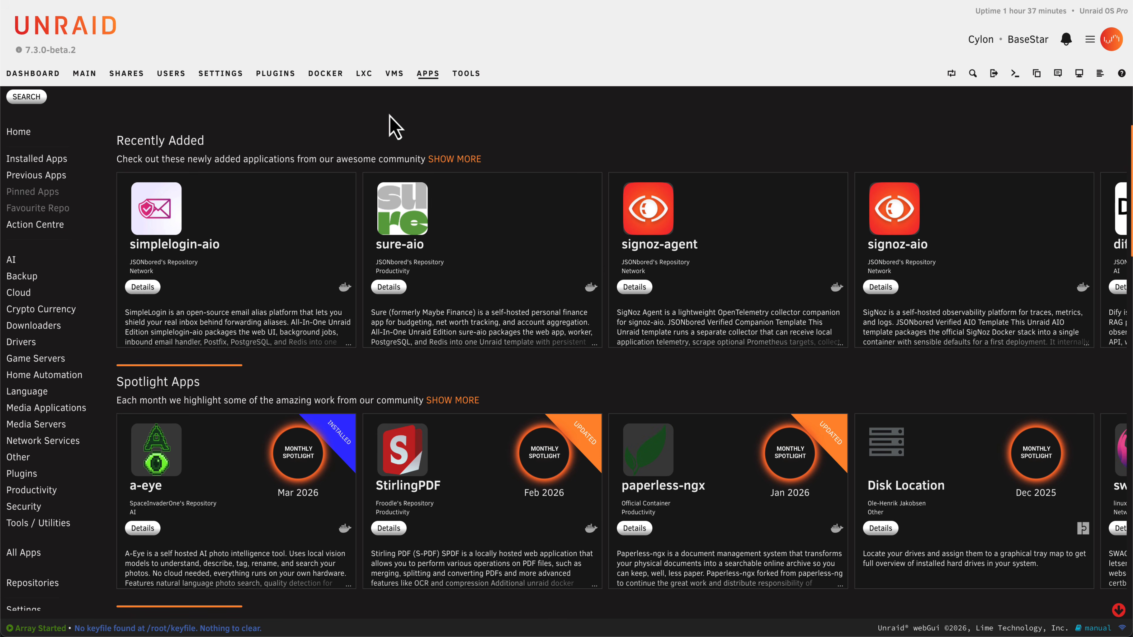
{"action": "left_click", "coordinate": [27, 96]}
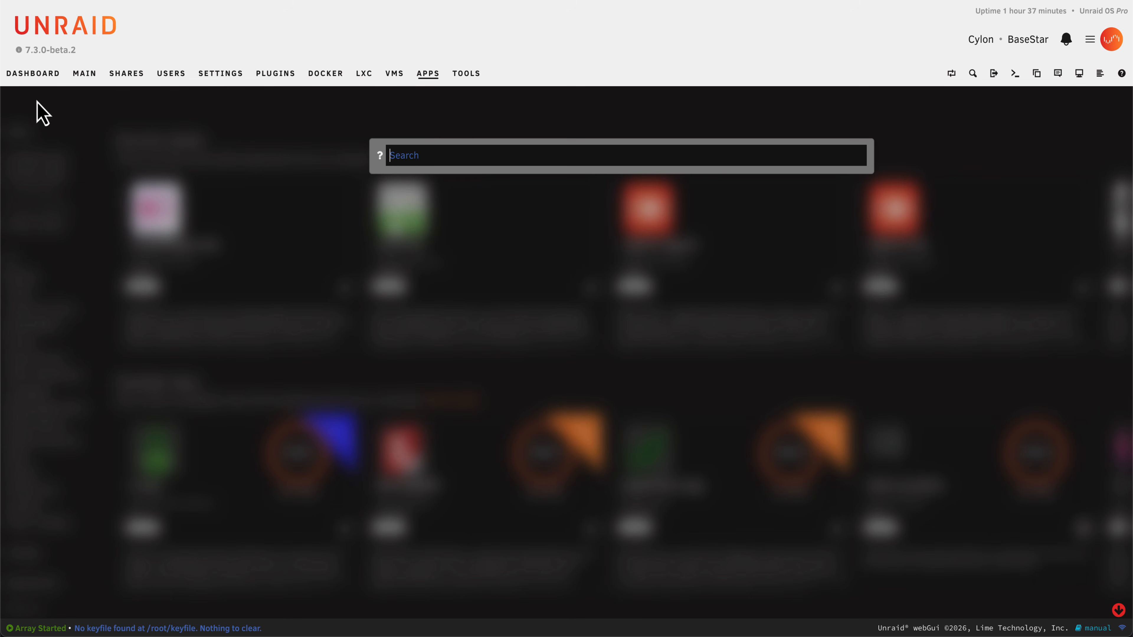
{"action": "type", "text": "custom"}
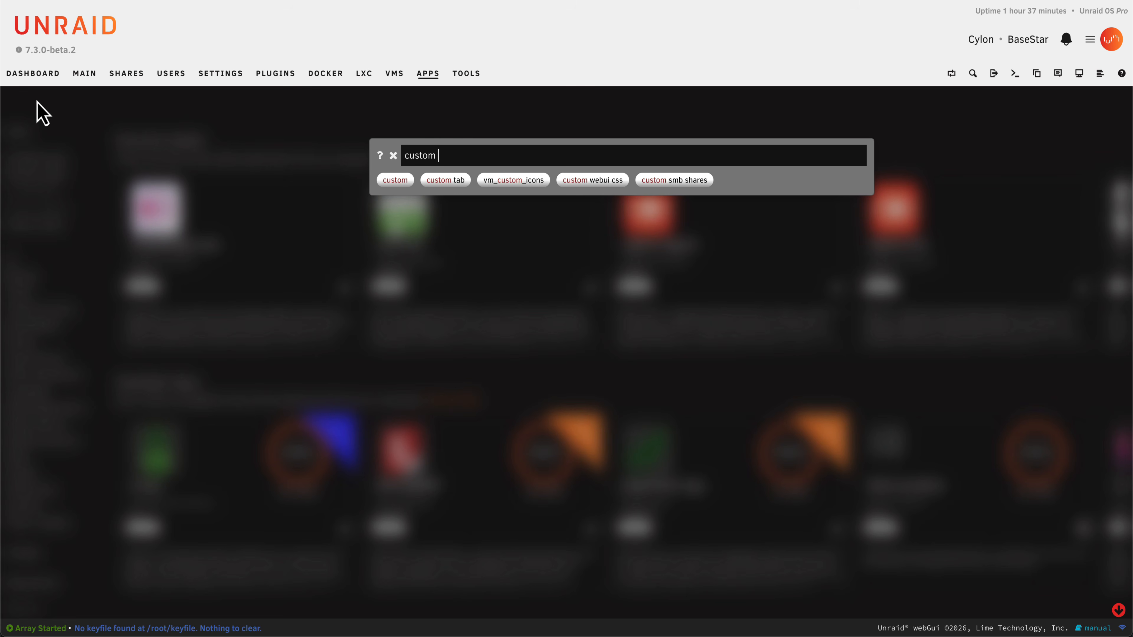
{"action": "type", "text": " smb"}
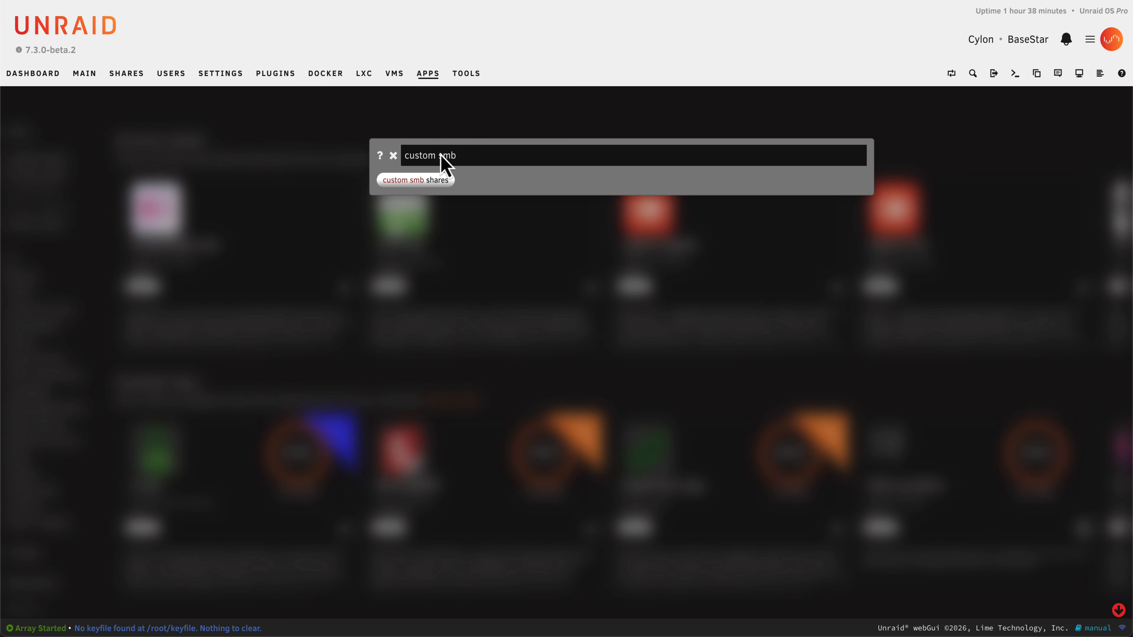
{"action": "left_click", "coordinate": [446, 181]}
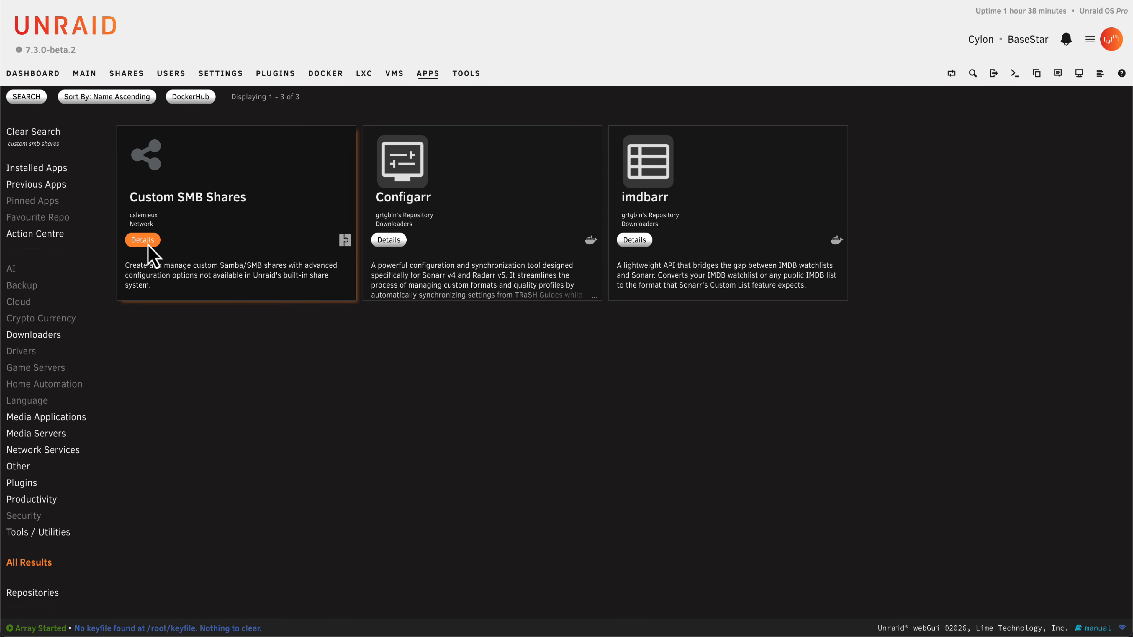
- Install the Custom SMB Shares plugin from its details page and close the details
{"action": "left_click", "coordinate": [148, 245]}
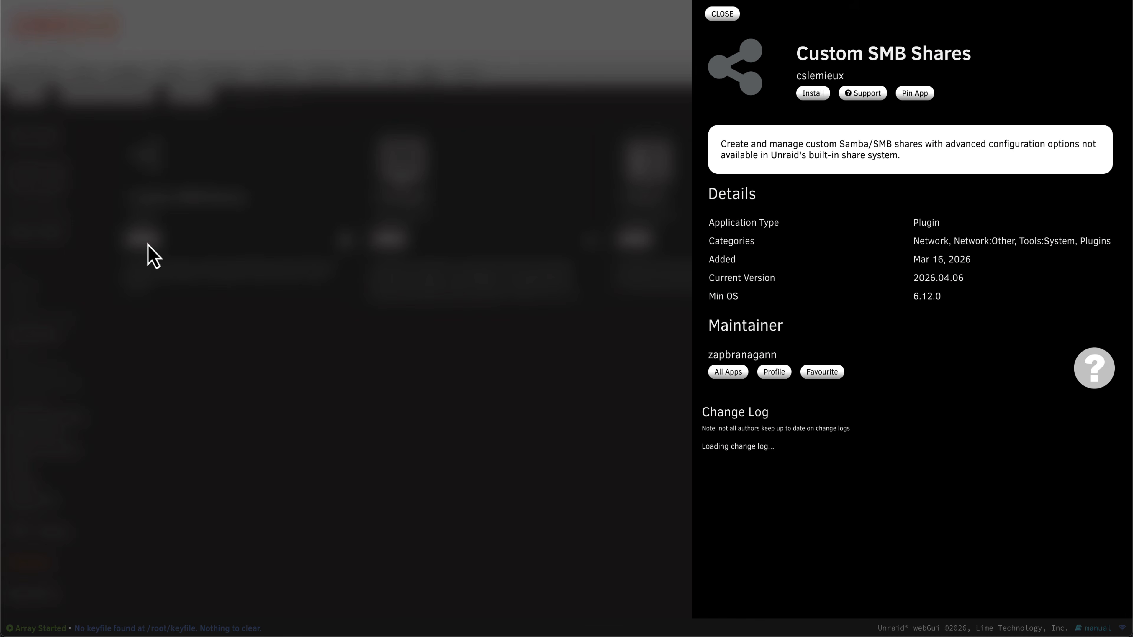
{"action": "left_click", "coordinate": [812, 93]}
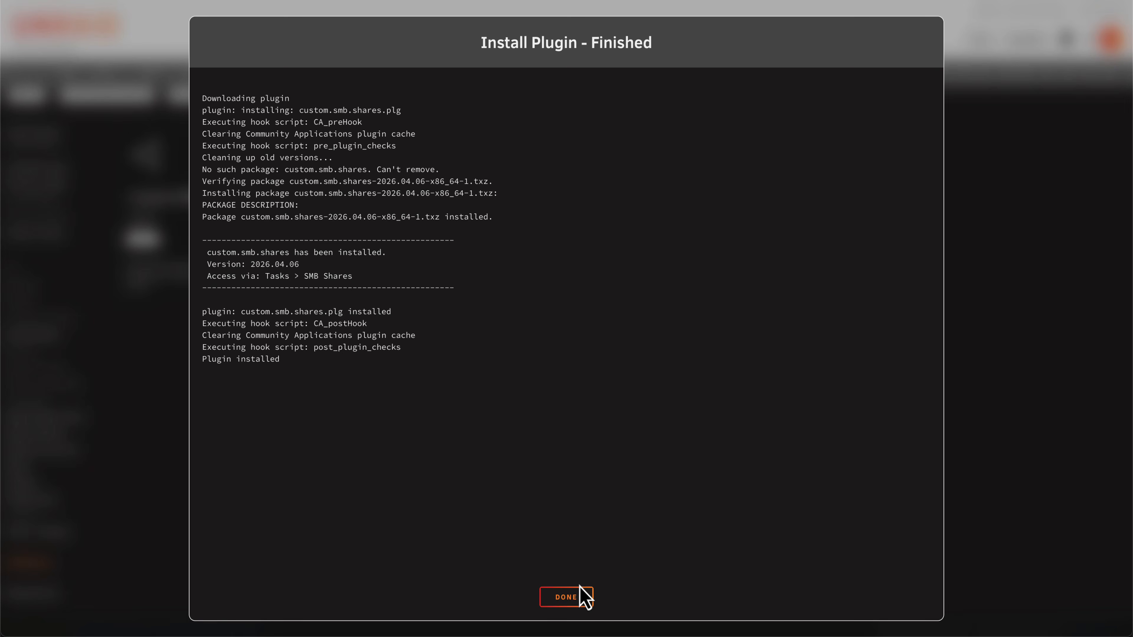
{"action": "left_click", "coordinate": [577, 600]}
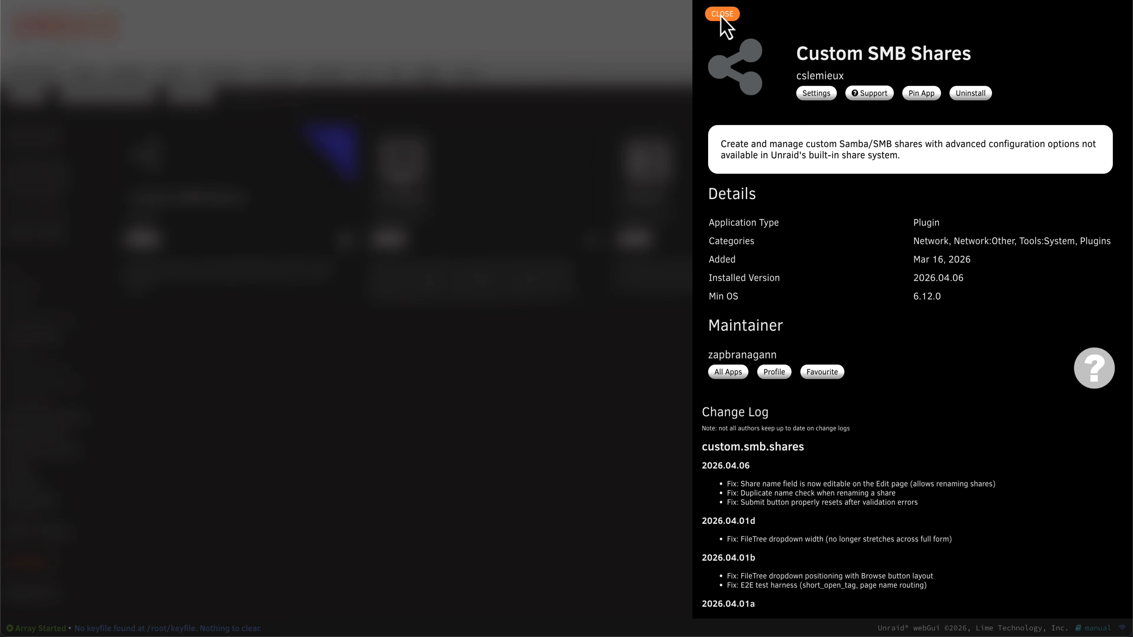
{"action": "left_click", "coordinate": [722, 19]}
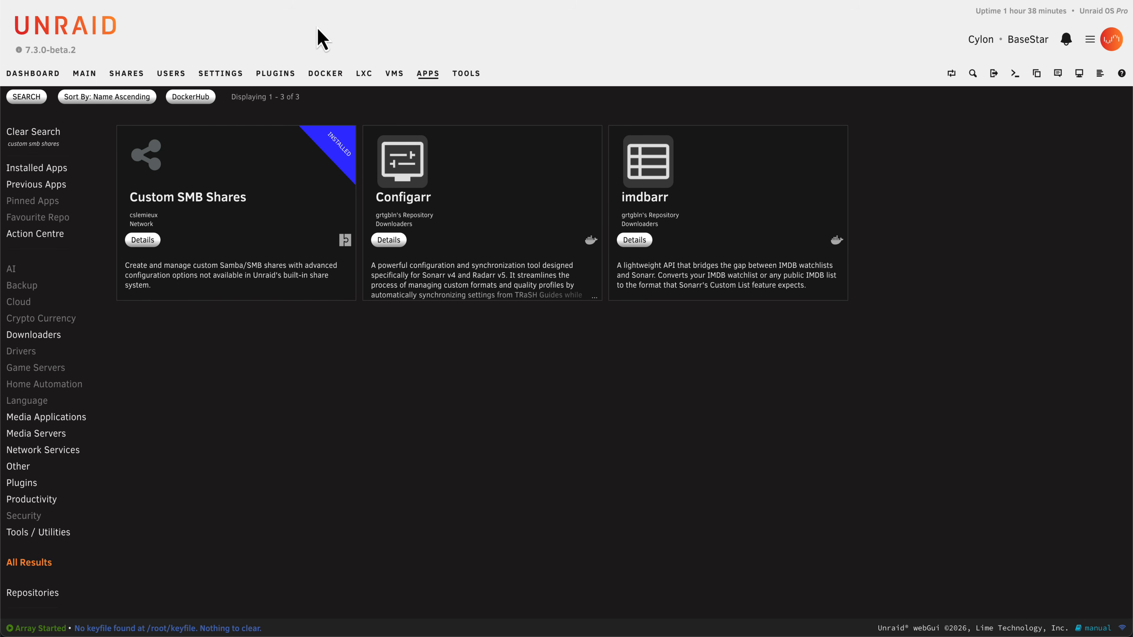
- Add a new user share named documents, keeping the default storage settings
{"action": "left_click", "coordinate": [127, 85]}
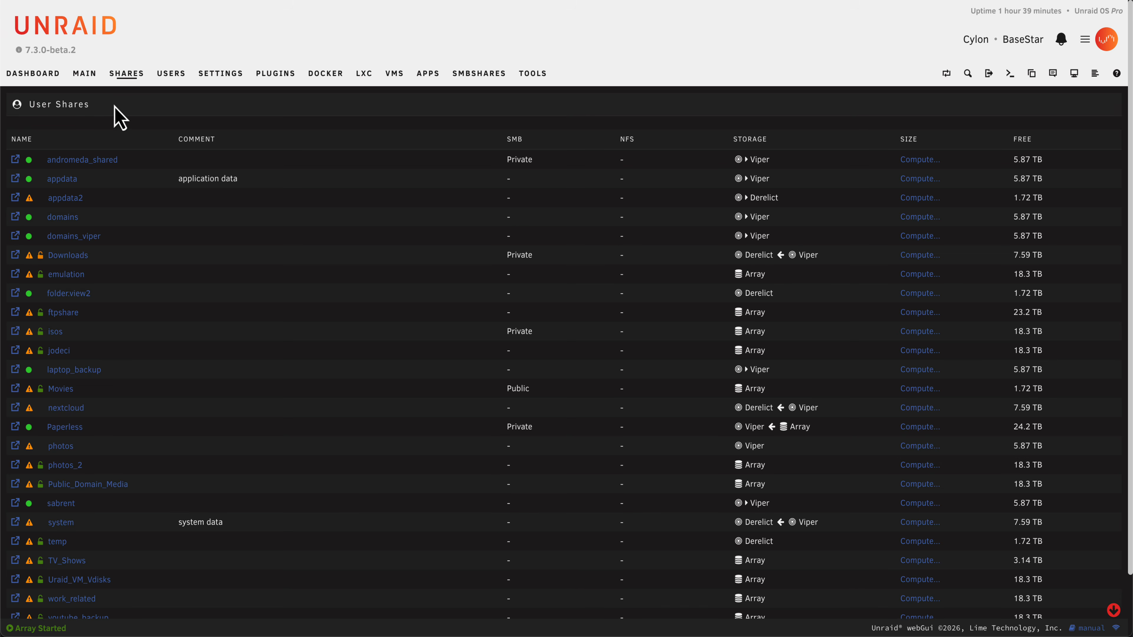
{"action": "scroll", "coordinate": [99, 225], "scroll_direction": "down", "scroll_amount": 3}
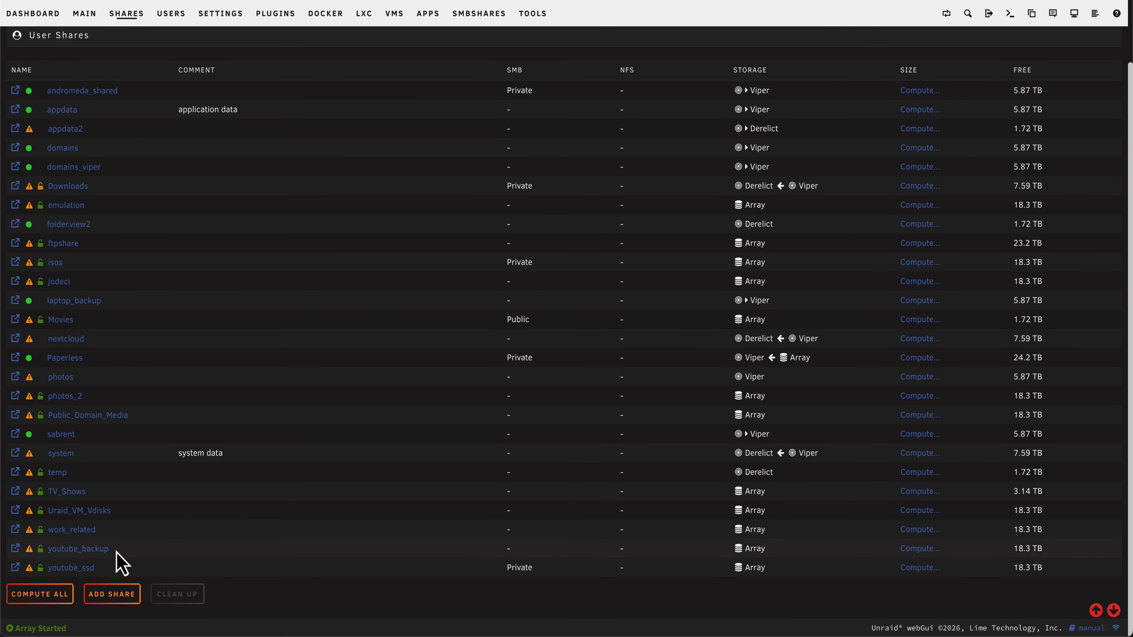
{"action": "left_click", "coordinate": [111, 594]}
{"action": "type", "text": "doc"}
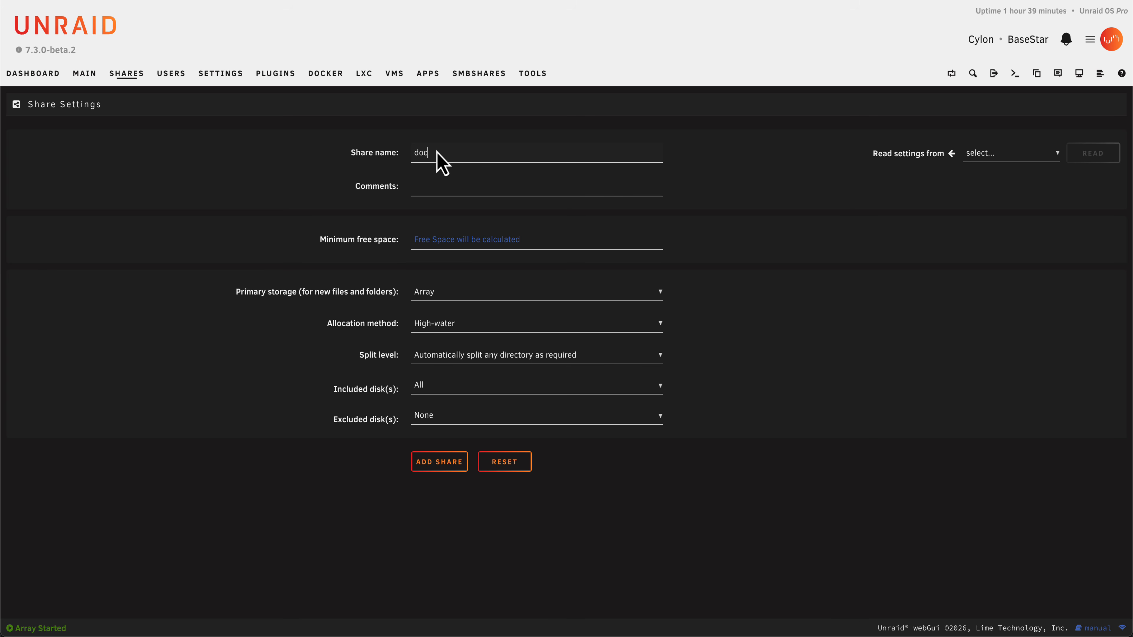
{"action": "type", "text": "uments"}
{"action": "left_click", "coordinate": [439, 461]}
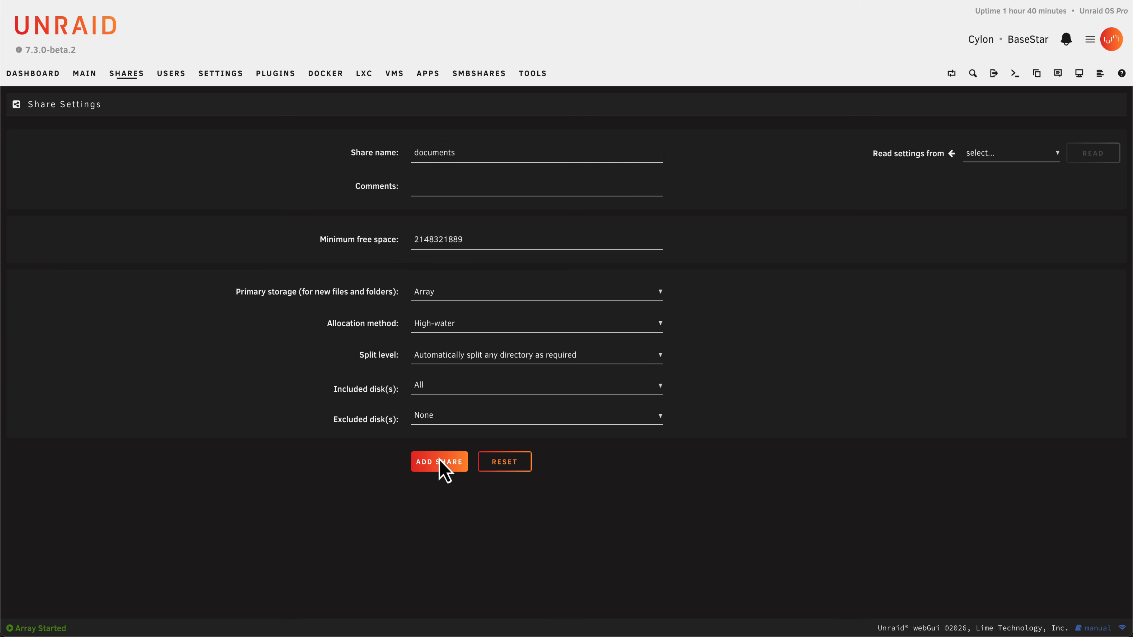
- Set the documents share's SMB export to Yes and its security to Private, and apply the settings
{"action": "scroll", "coordinate": [419, 223], "scroll_direction": "down", "scroll_amount": 8}
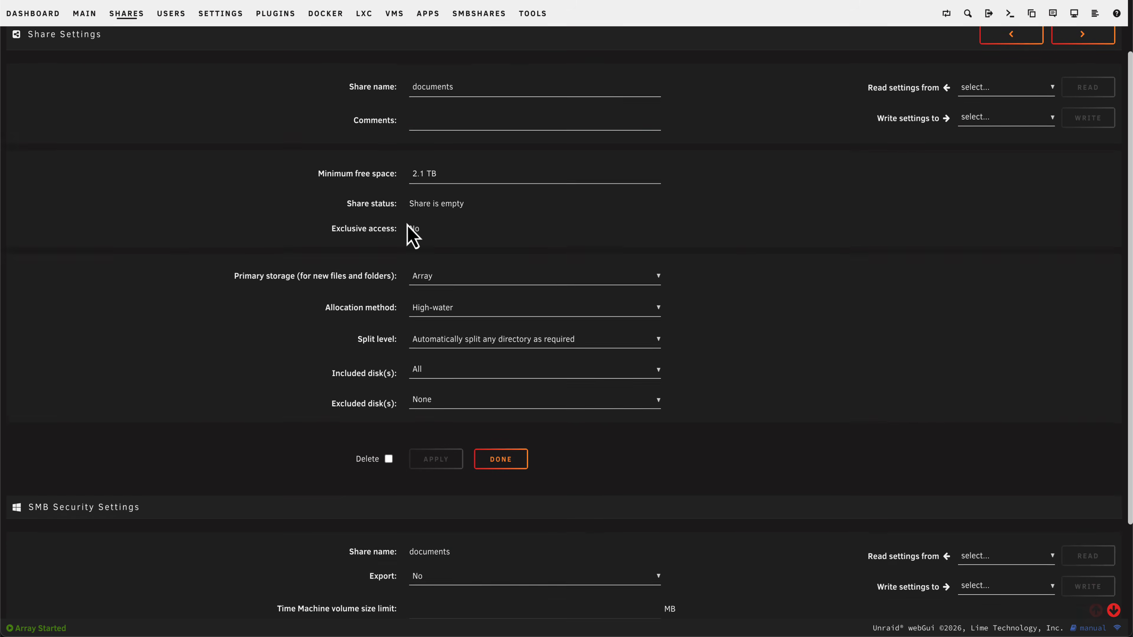
{"action": "left_click", "coordinate": [441, 431]}
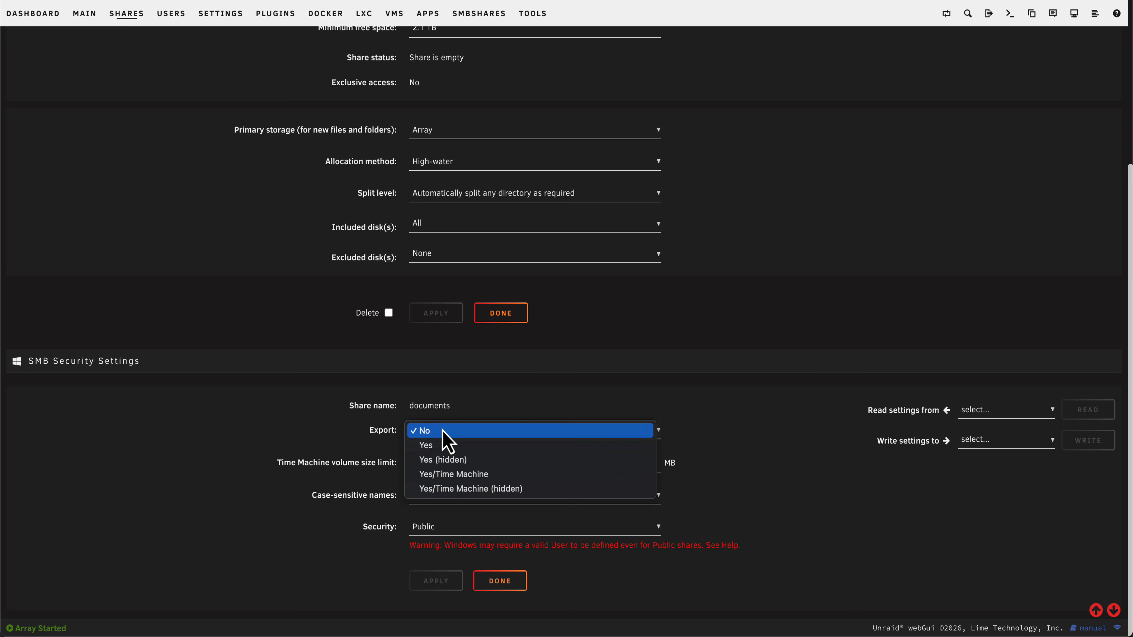
{"action": "left_click", "coordinate": [443, 446]}
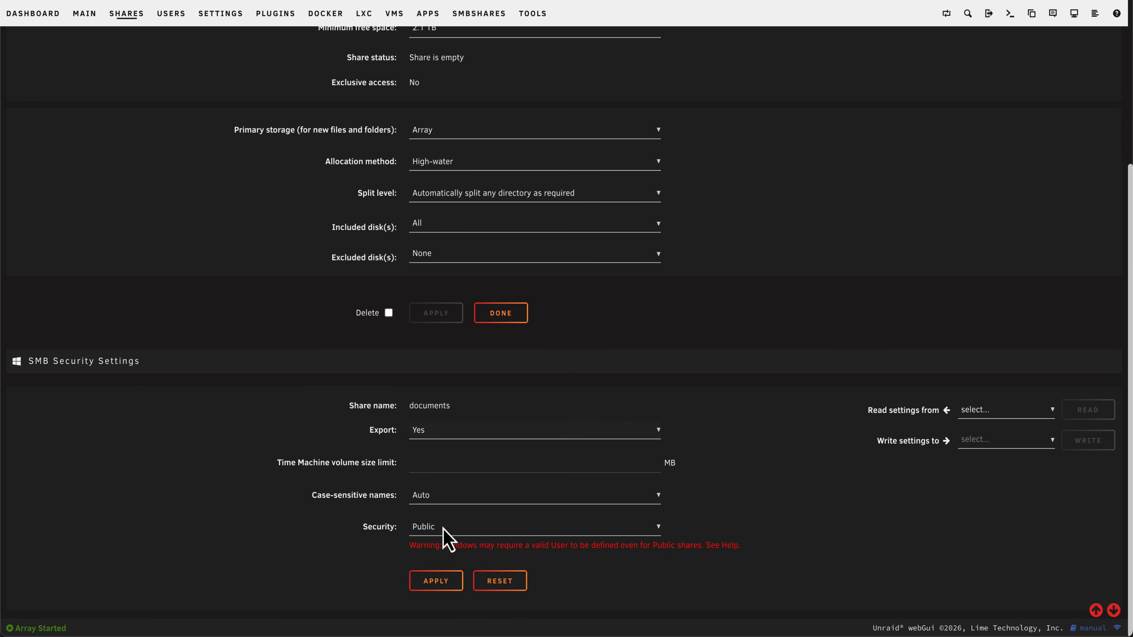
{"action": "left_click", "coordinate": [444, 528]}
{"action": "left_click", "coordinate": [442, 559]}
{"action": "left_click", "coordinate": [443, 565]}
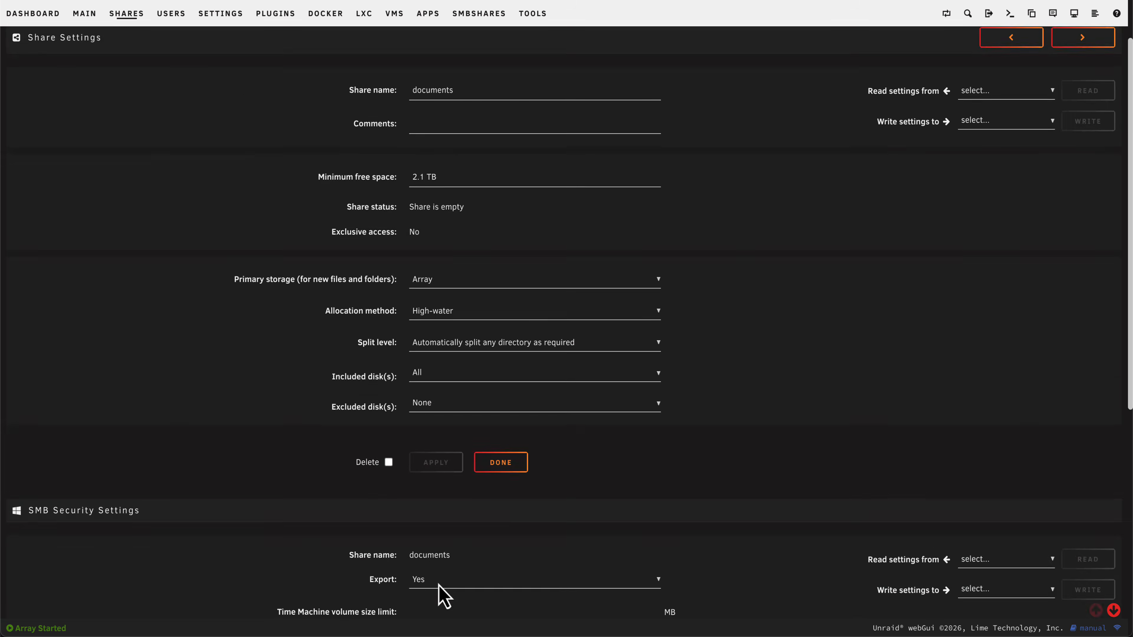
- Grant the user listed directly below battlestar Read/Write SMB access to the documents share, apply it, and finish editing the share
{"action": "scroll", "coordinate": [443, 596], "scroll_direction": "down", "scroll_amount": 5}
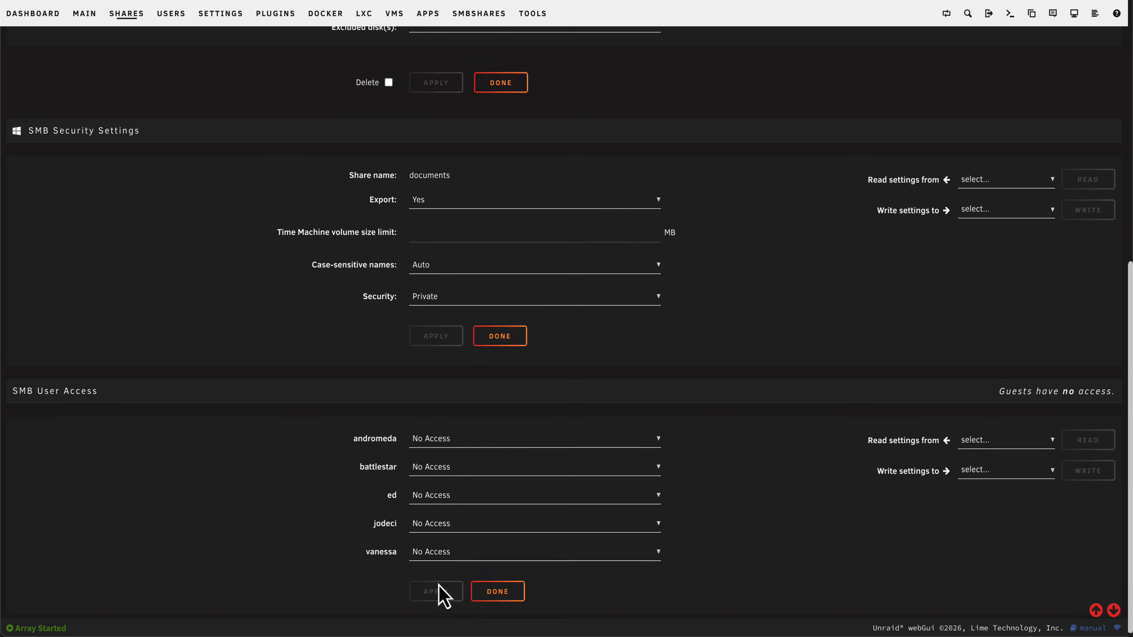
{"action": "left_click", "coordinate": [464, 491]}
{"action": "left_click", "coordinate": [462, 467]}
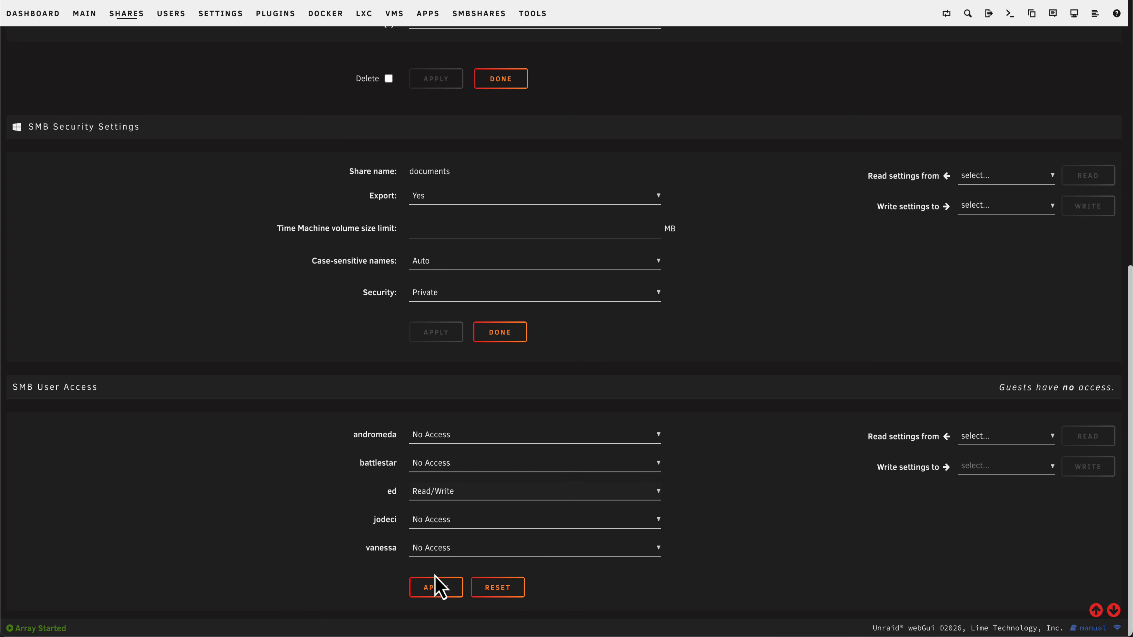
{"action": "left_click", "coordinate": [432, 595]}
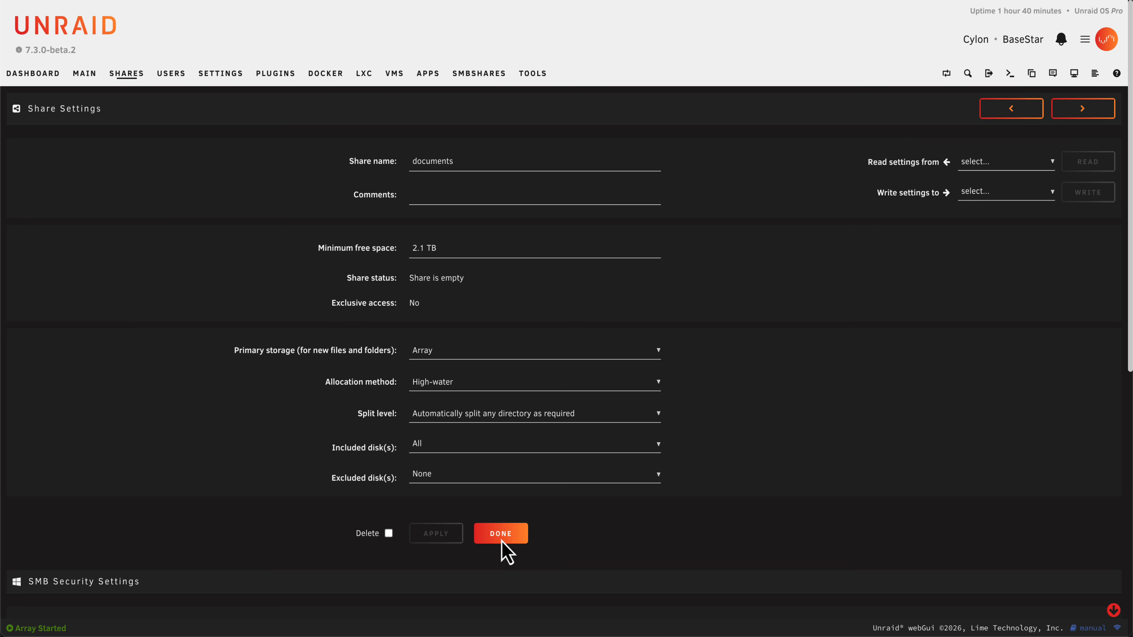
{"action": "left_click", "coordinate": [501, 541]}
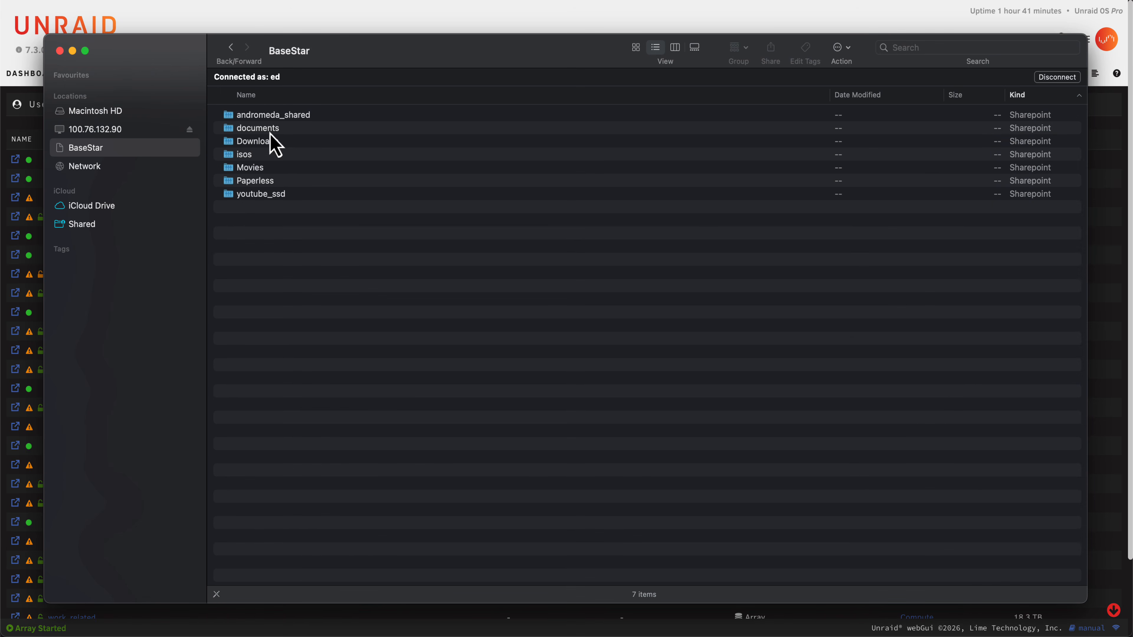
- Switch to Finder, open the documents share on BaseStar, and create a folder named accounts in it
{"action": "left_click", "coordinate": [268, 129]}
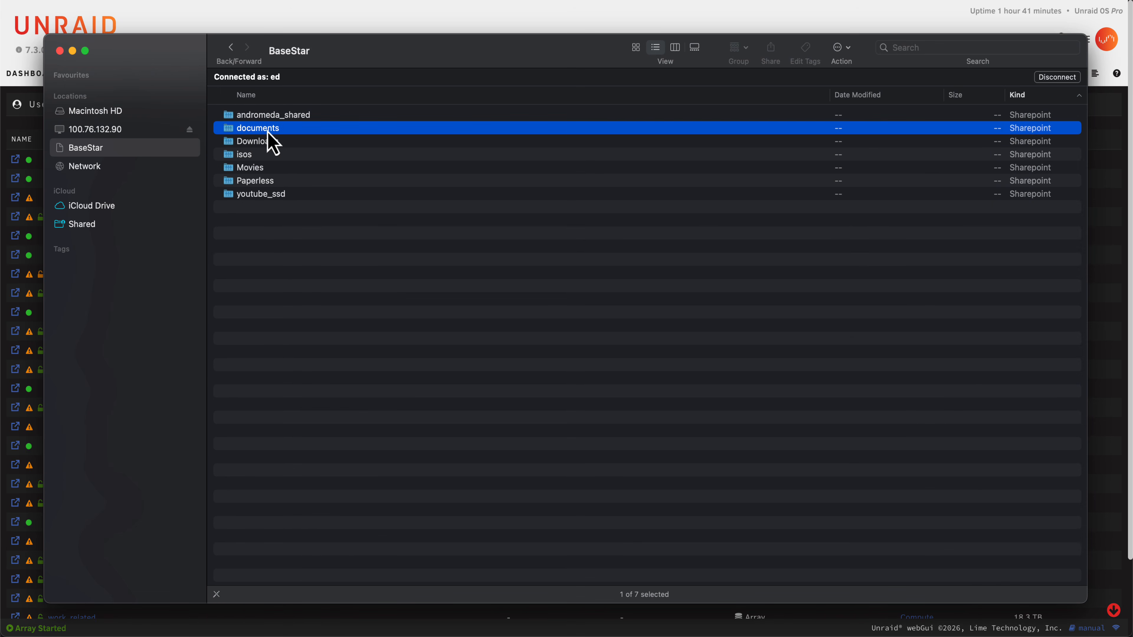
{"action": "double_click", "coordinate": [268, 131]}
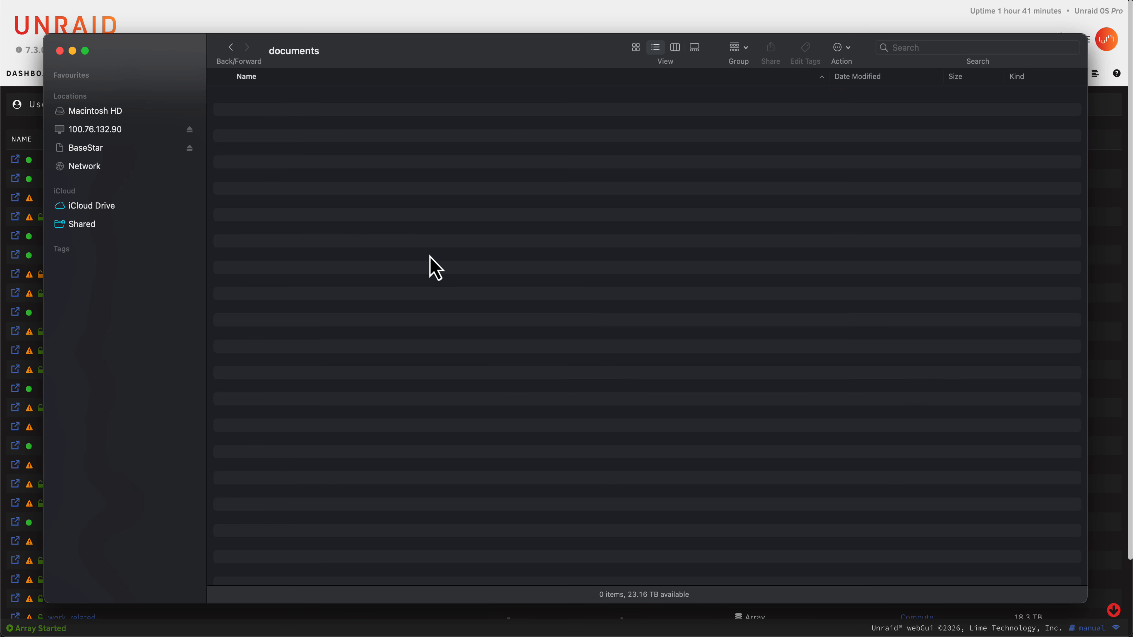
{"action": "right_click", "coordinate": [299, 137]}
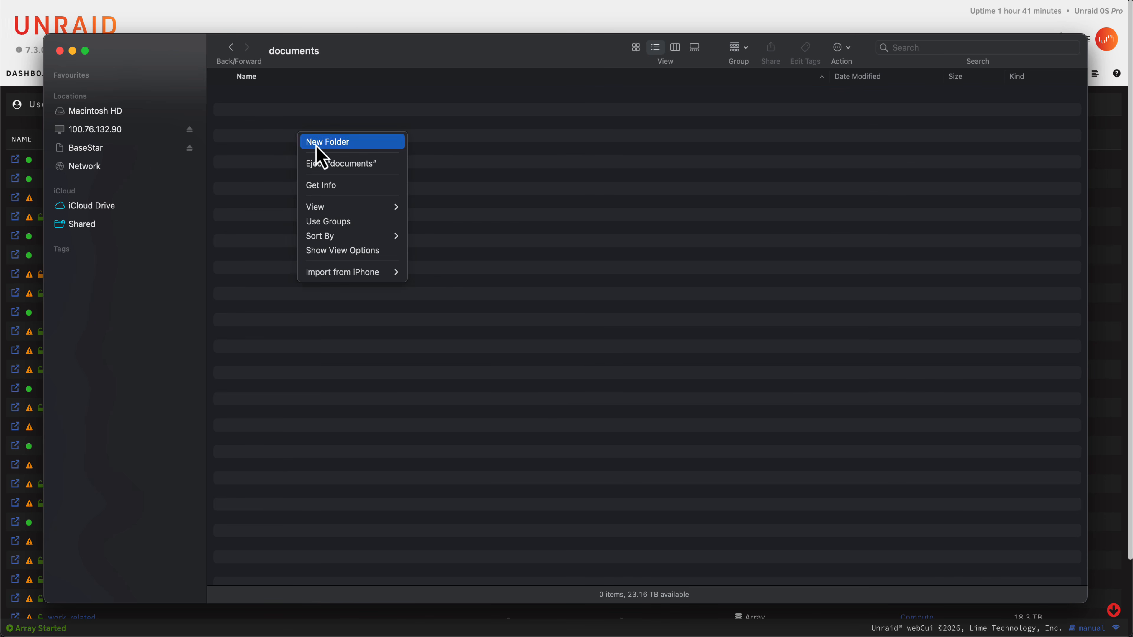
{"action": "type", "text": "a"}
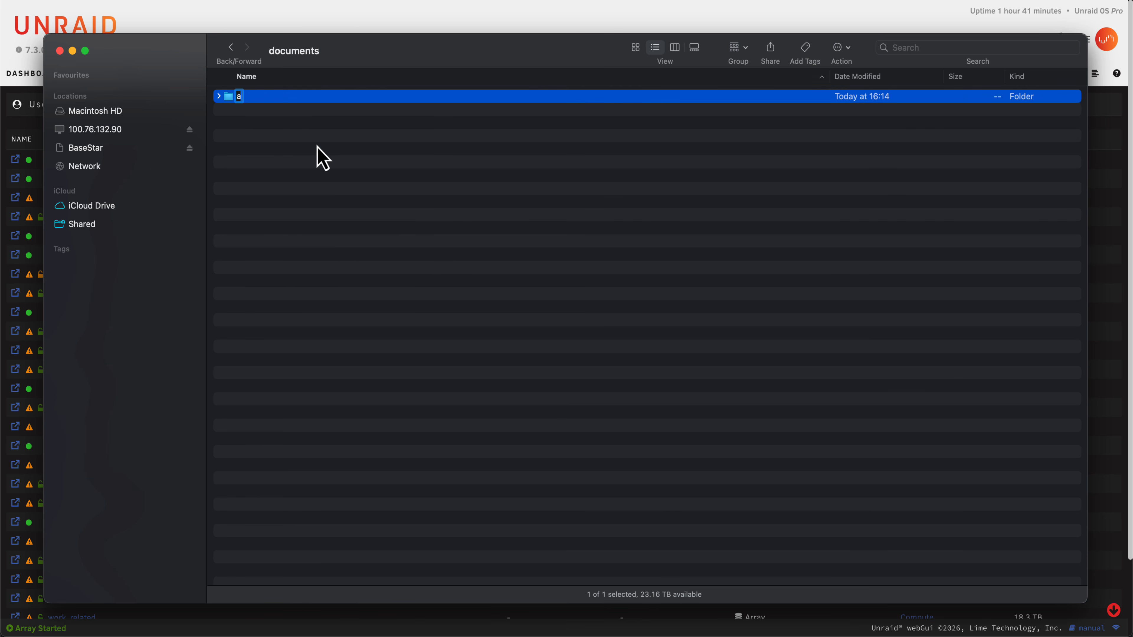
{"action": "type", "text": "ccounts"}
{"action": "left_click", "coordinate": [278, 170]}
- Create two more folders named office and scans in the documents share
{"action": "right_click", "coordinate": [279, 170]}
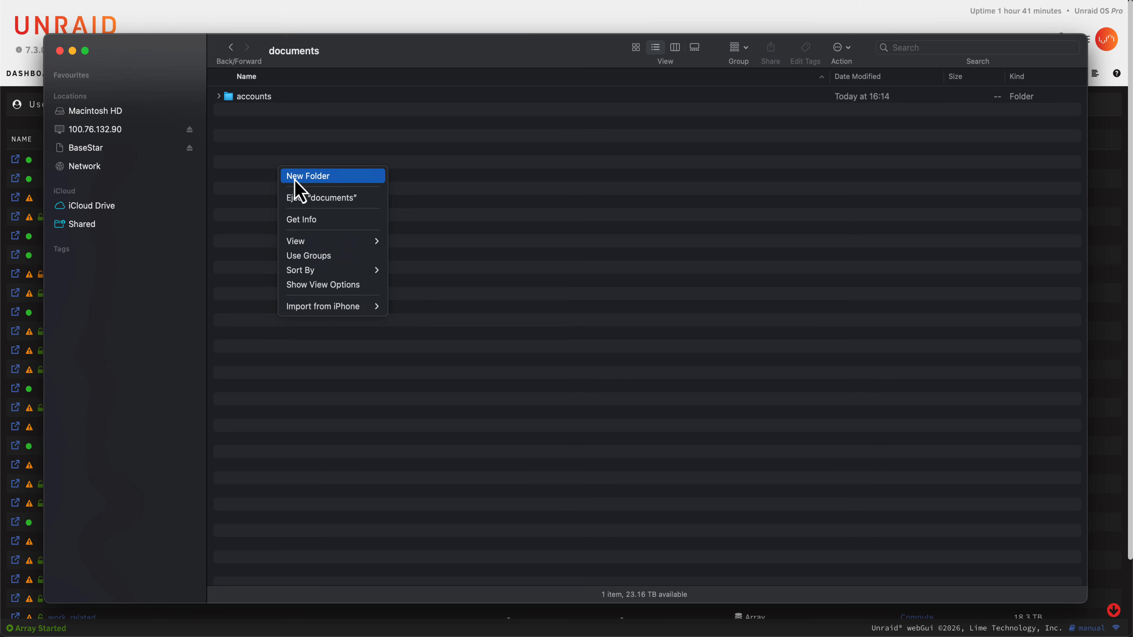
{"action": "left_click", "coordinate": [295, 181]}
{"action": "type", "text": "offi"}
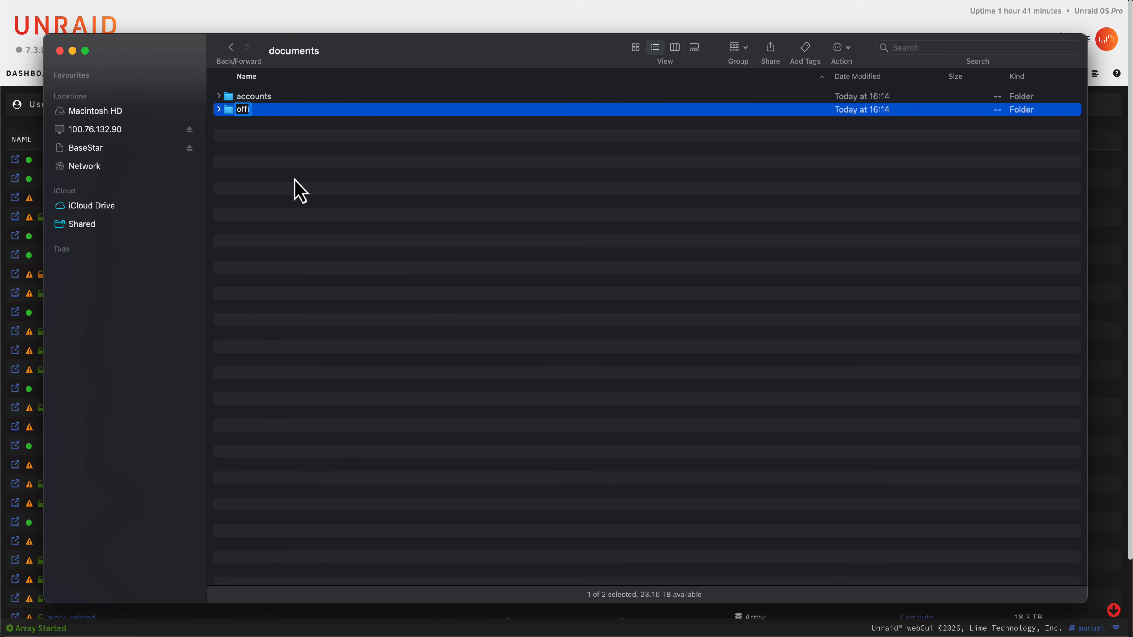
{"action": "type", "text": "ce"}
{"action": "right_click", "coordinate": [233, 169]}
{"action": "left_click", "coordinate": [248, 179]}
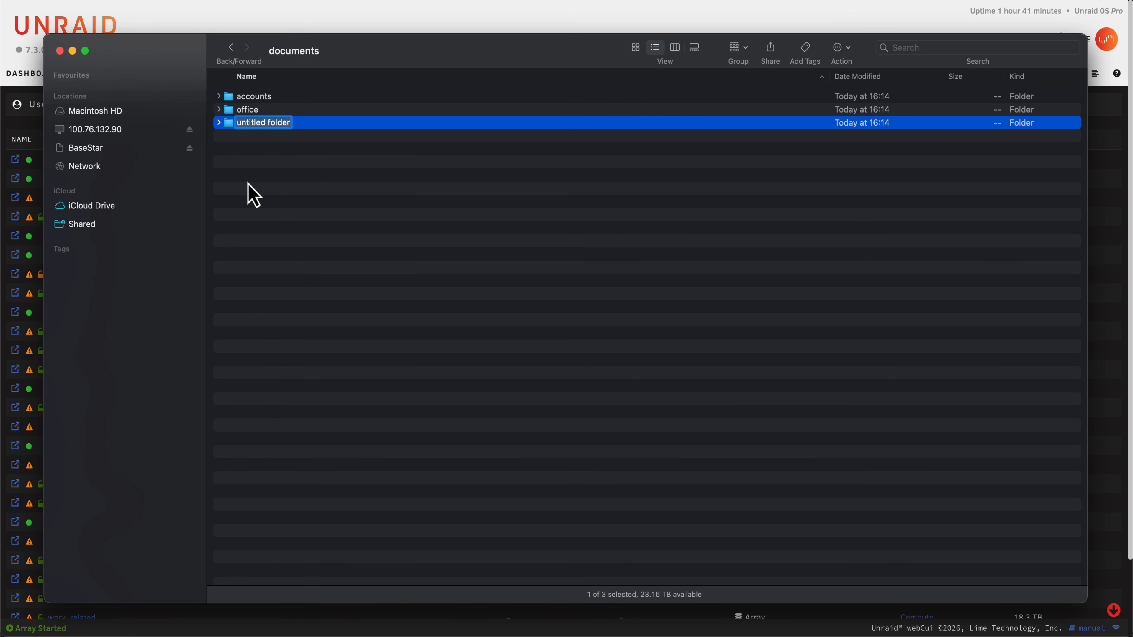
{"action": "type", "text": "scans"}
{"action": "key", "text": "Return"}
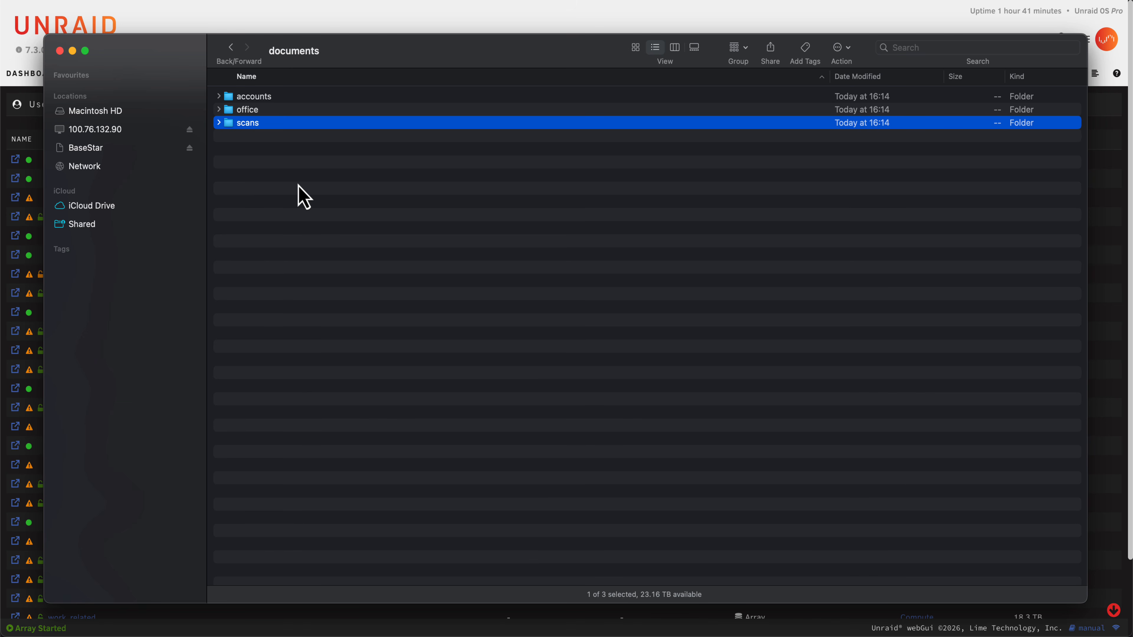
{"action": "left_click", "coordinate": [277, 121]}
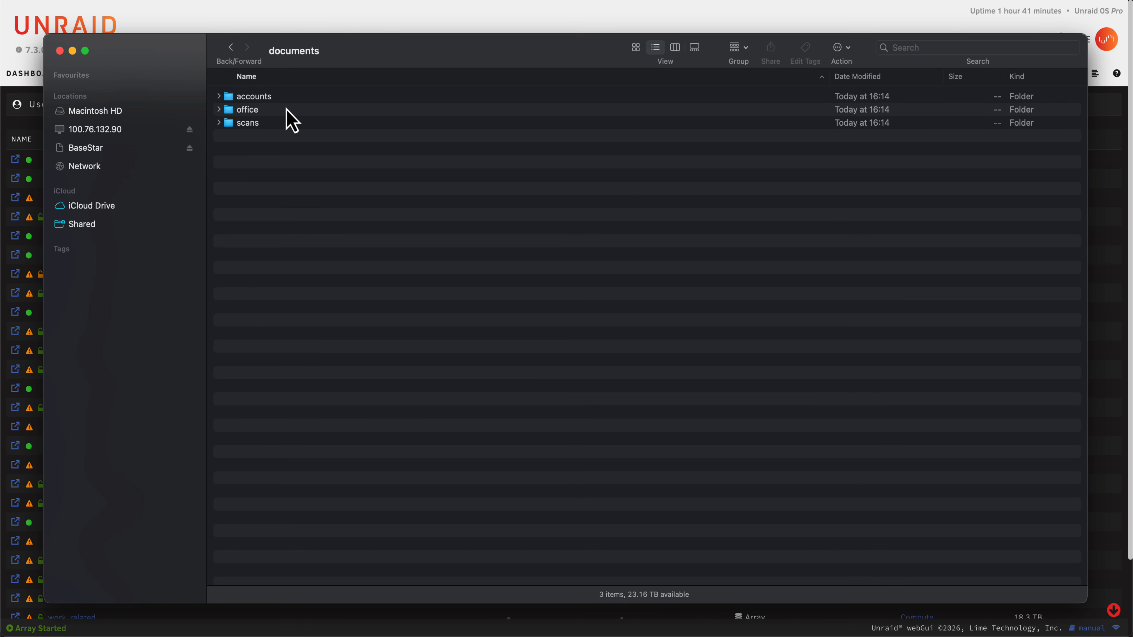
{"action": "left_click", "coordinate": [274, 99]}
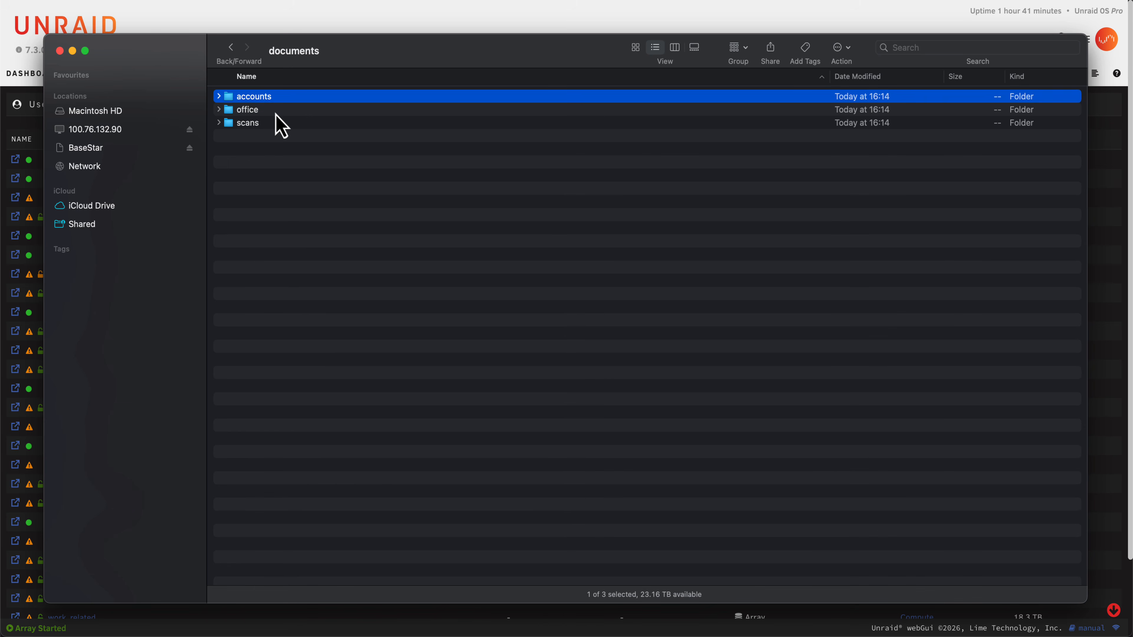
{"action": "left_click", "coordinate": [274, 112]}
{"action": "left_click", "coordinate": [275, 125]}
{"action": "left_click", "coordinate": [275, 171]}
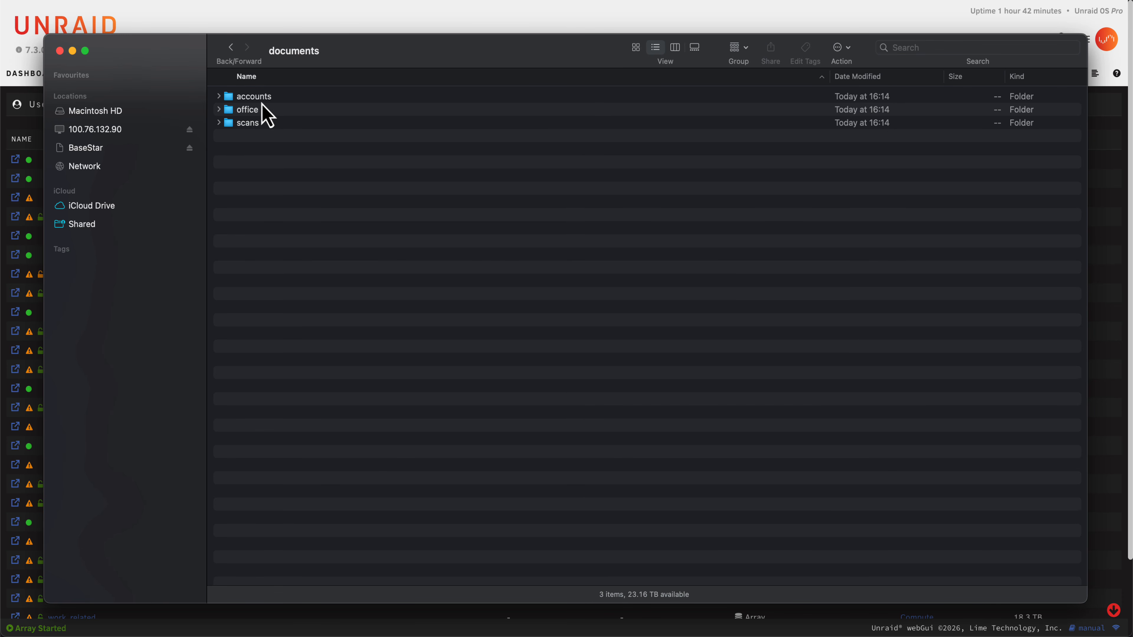
{"action": "left_click", "coordinate": [262, 100]}
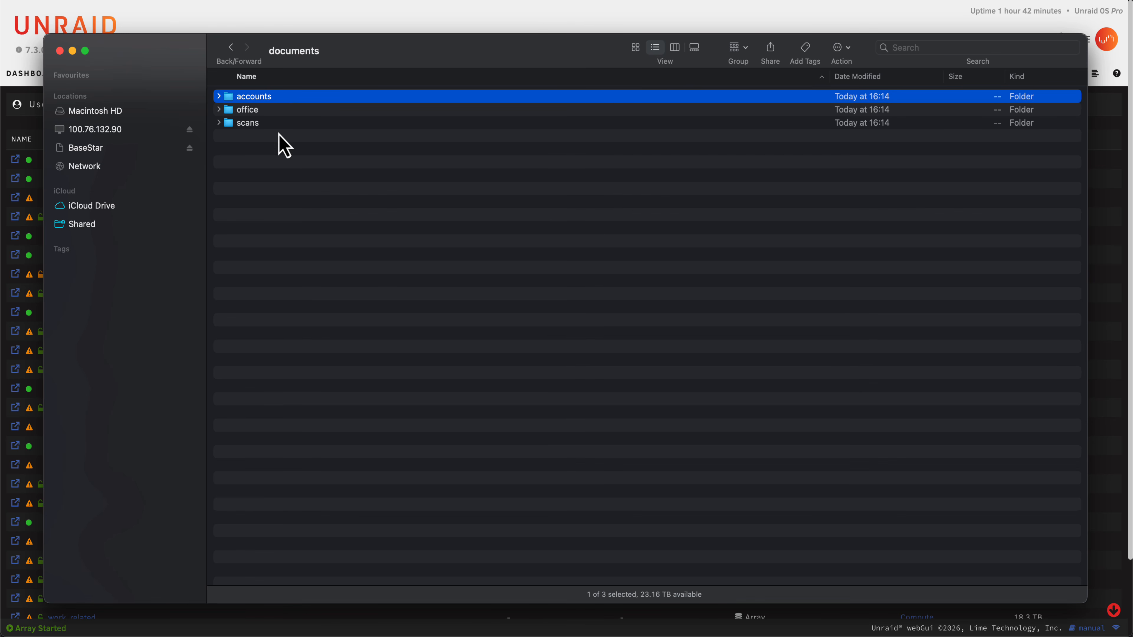
{"action": "left_click", "coordinate": [257, 127]}
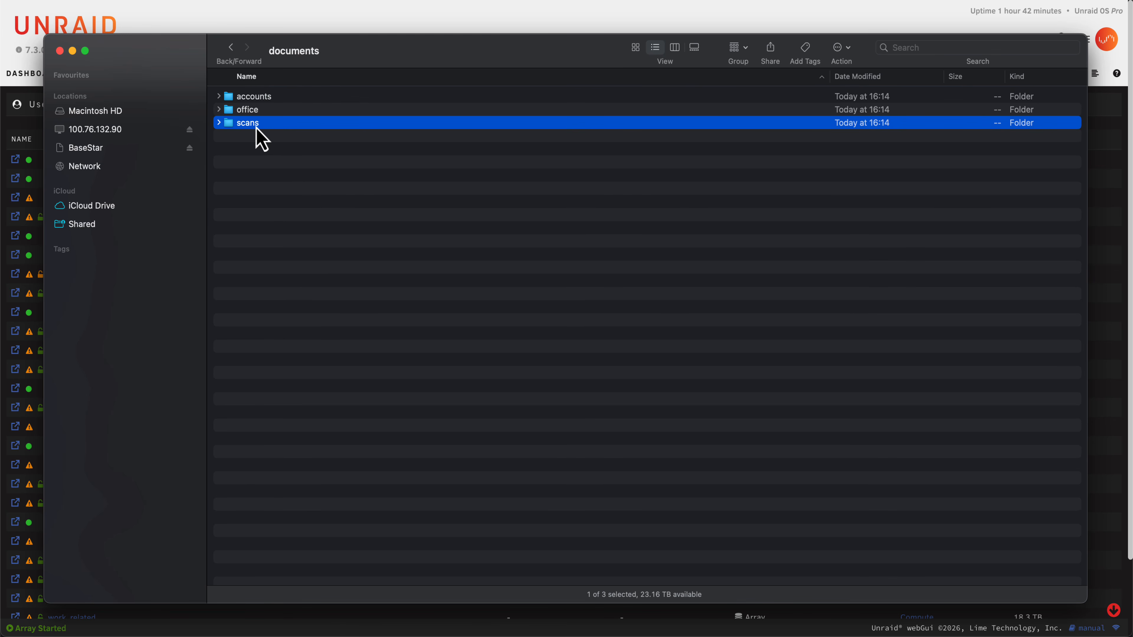
{"action": "left_click", "coordinate": [255, 111]}
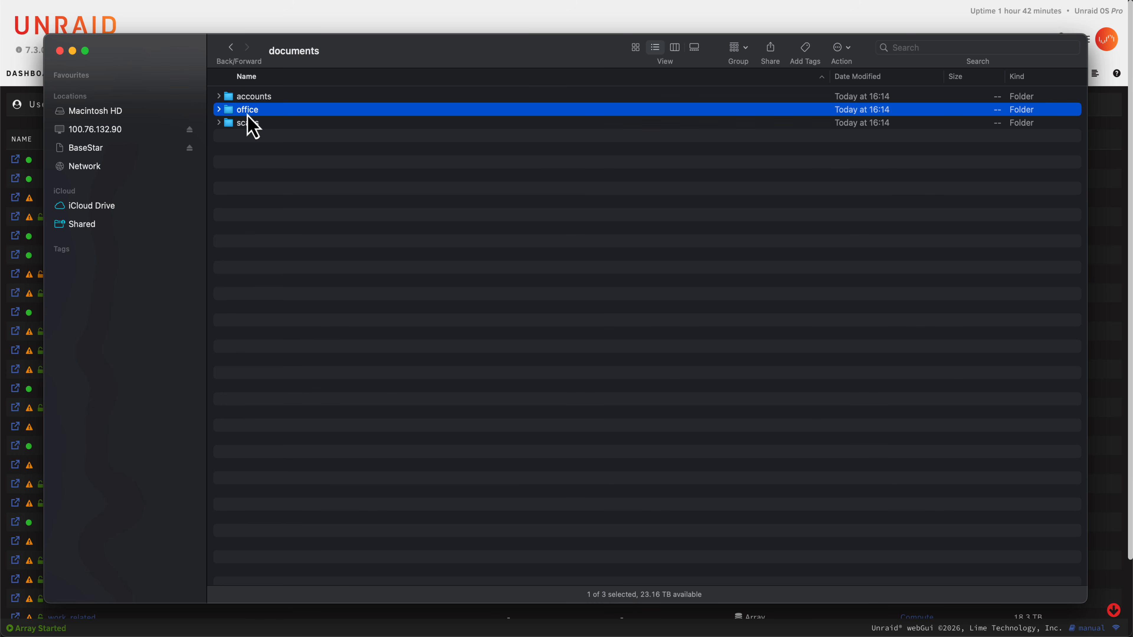
- Close the Finder window and browse the contents of the documents share in Unraid
{"action": "left_click", "coordinate": [72, 51]}
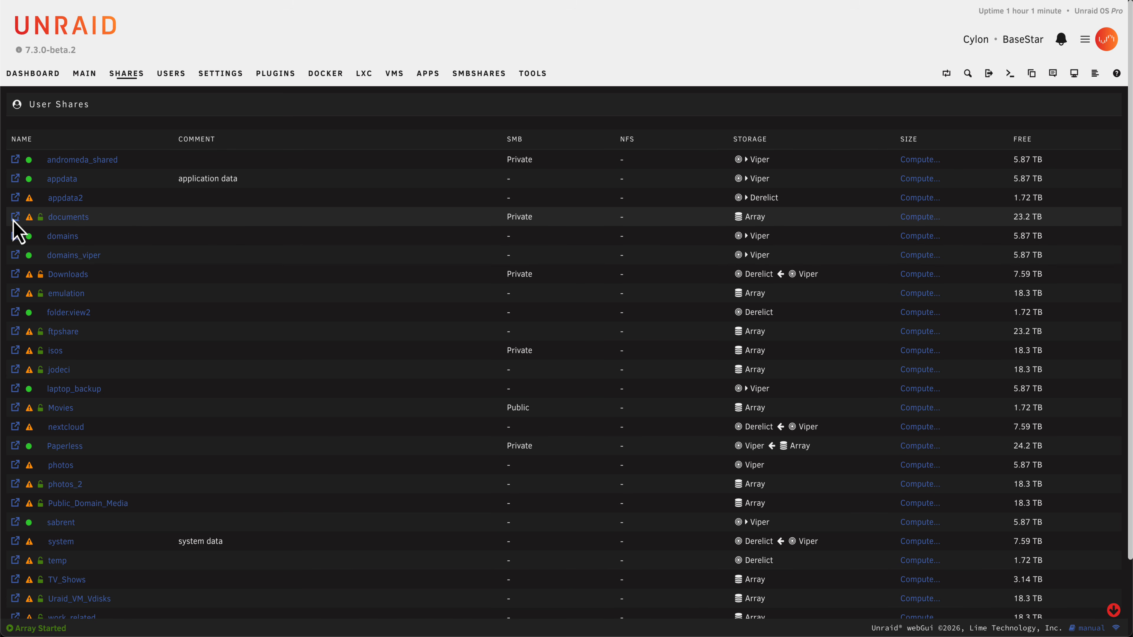
{"action": "left_click", "coordinate": [17, 221]}
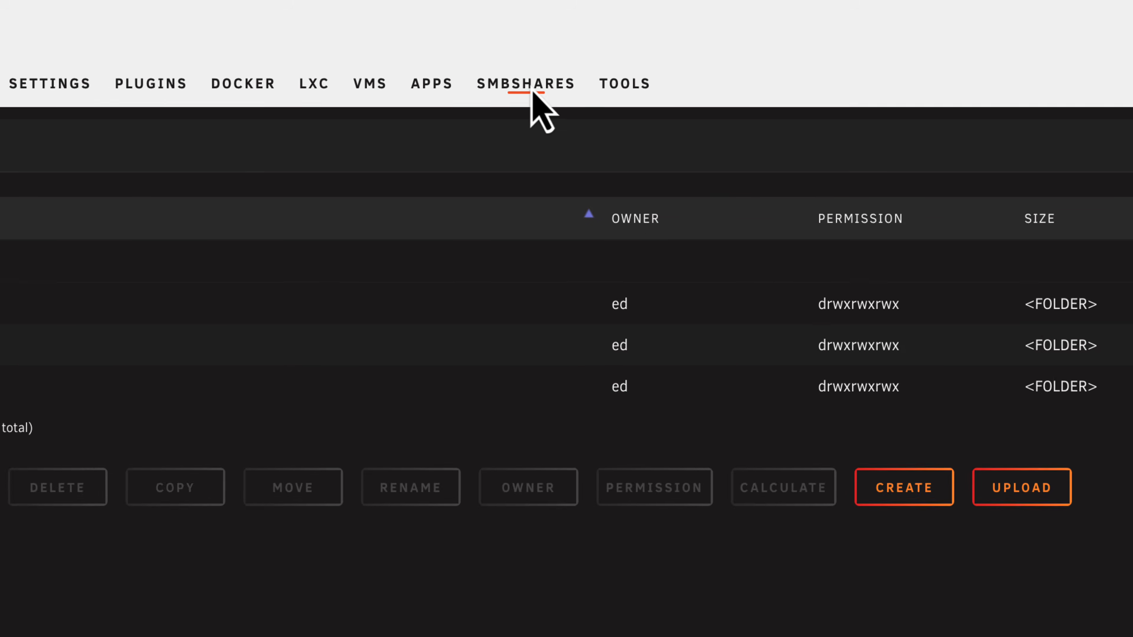
- Start a new custom SMB share named office with the path /mnt/user/documents/office/
{"action": "left_click", "coordinate": [532, 93]}
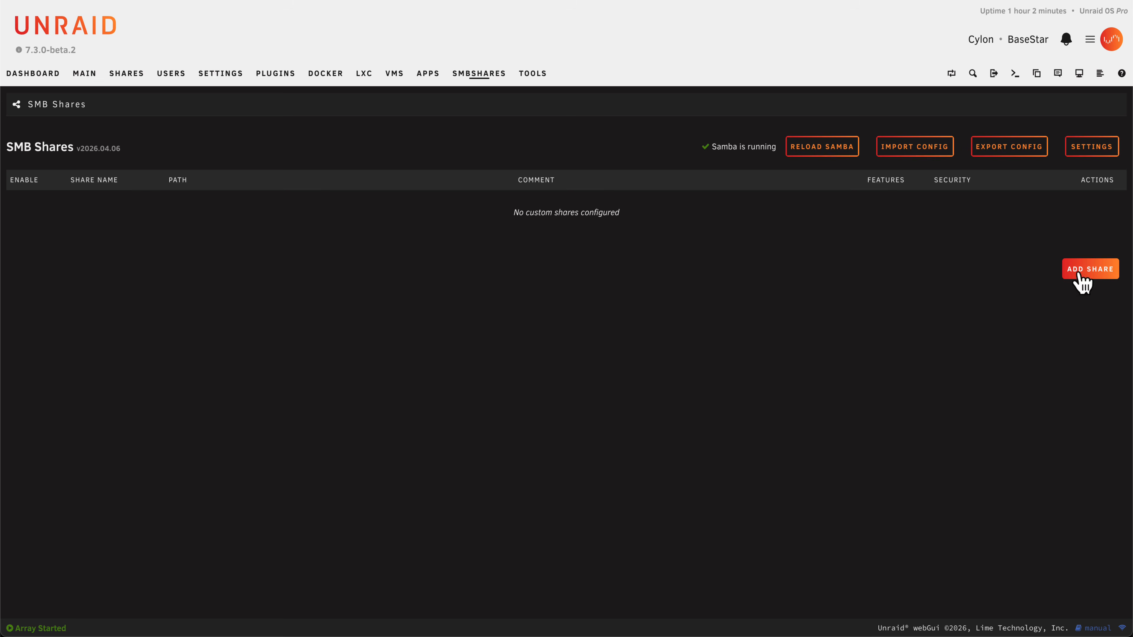
{"action": "left_click", "coordinate": [1079, 276]}
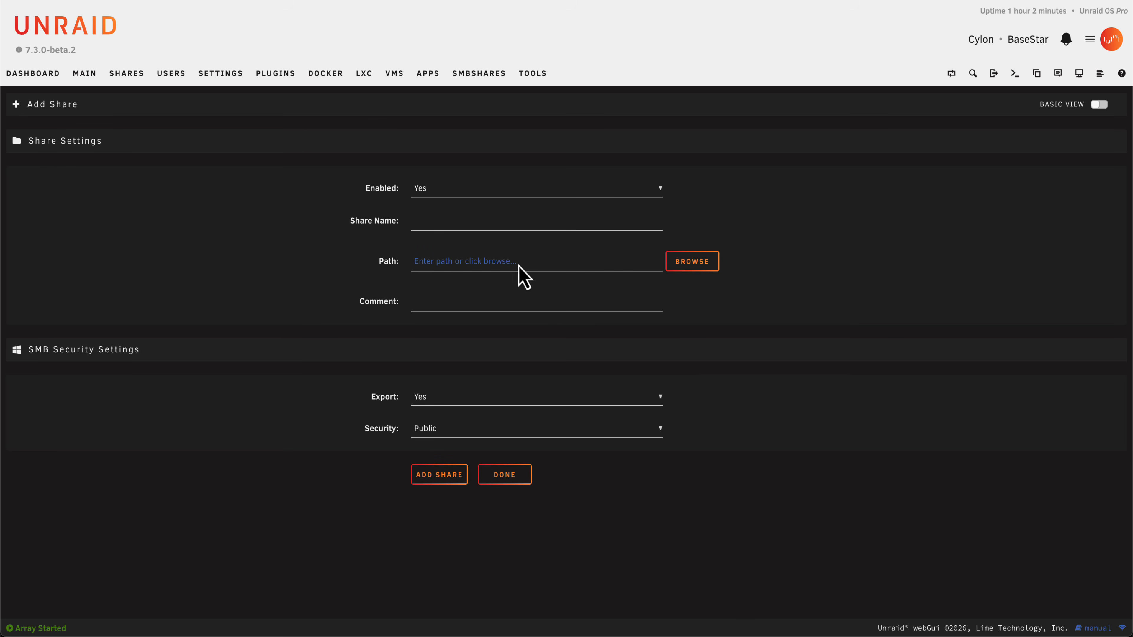
{"action": "left_click", "coordinate": [691, 267]}
{"action": "left_click", "coordinate": [454, 349]}
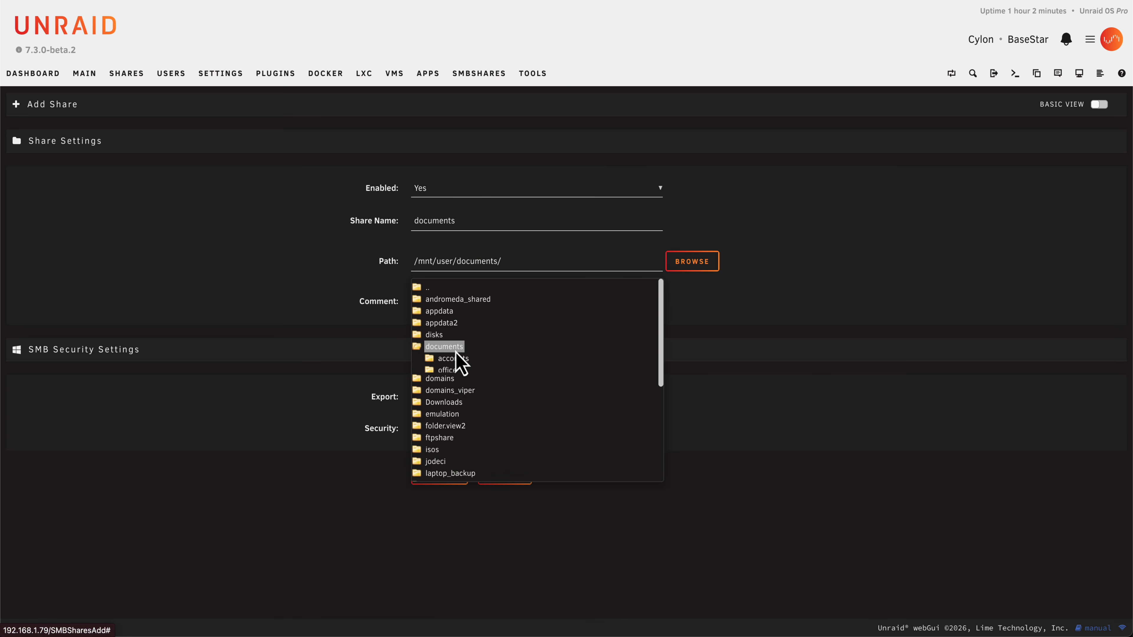
{"action": "left_click", "coordinate": [447, 371]}
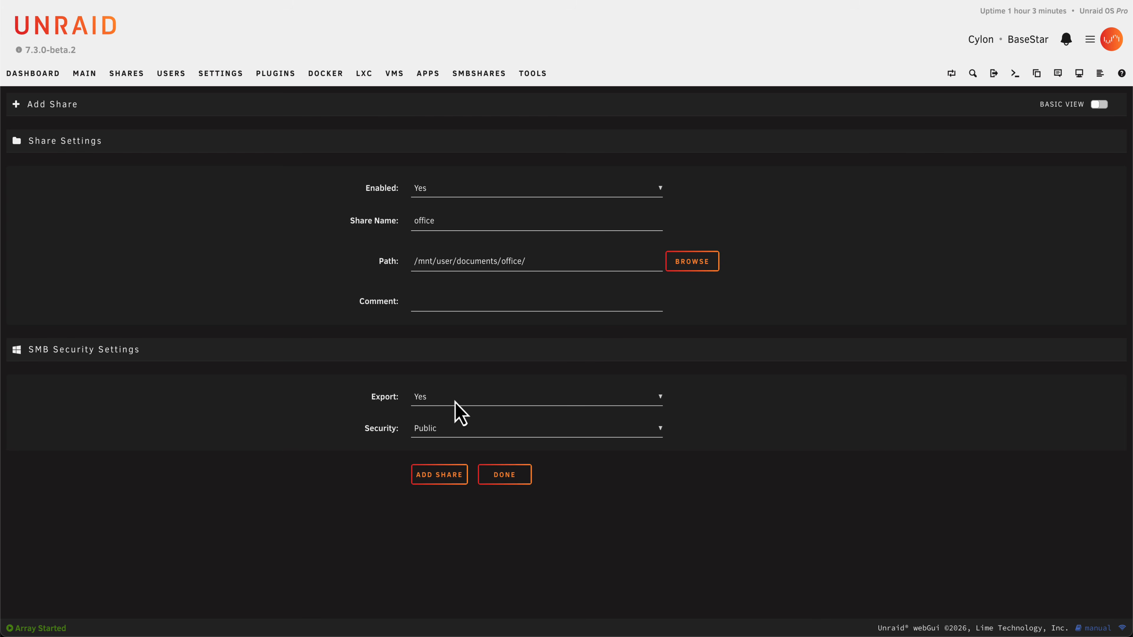
- Set the office share's security to Private and give the last listed user Read/Write access
{"action": "left_click", "coordinate": [473, 436]}
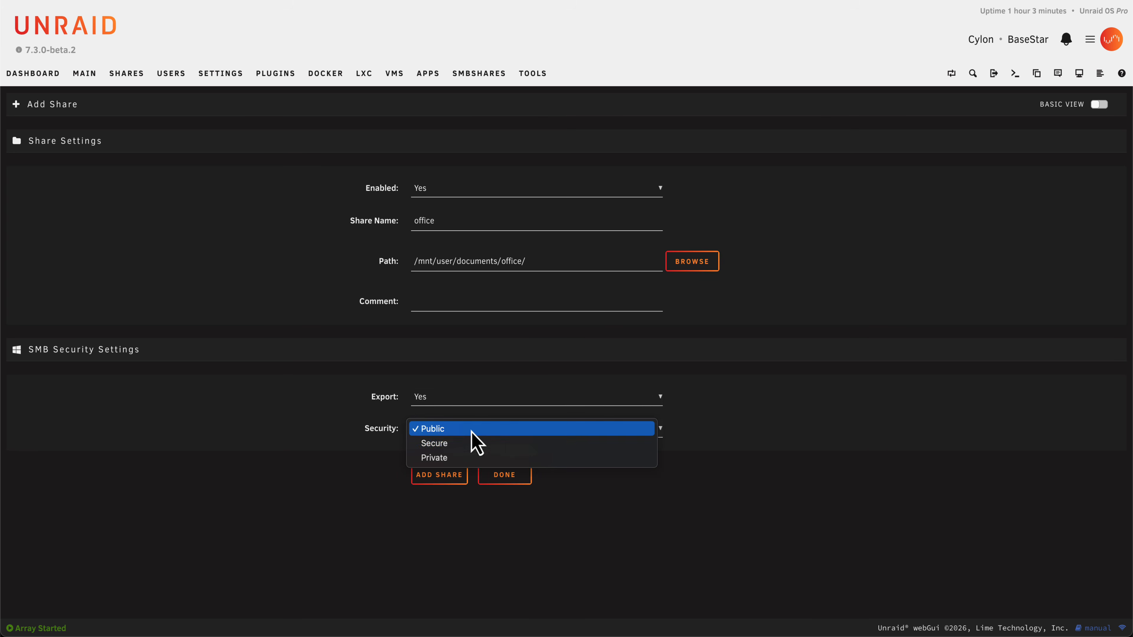
{"action": "left_click", "coordinate": [470, 459]}
{"action": "scroll", "coordinate": [463, 558], "scroll_direction": "down", "scroll_amount": 2}
{"action": "left_click", "coordinate": [461, 544]}
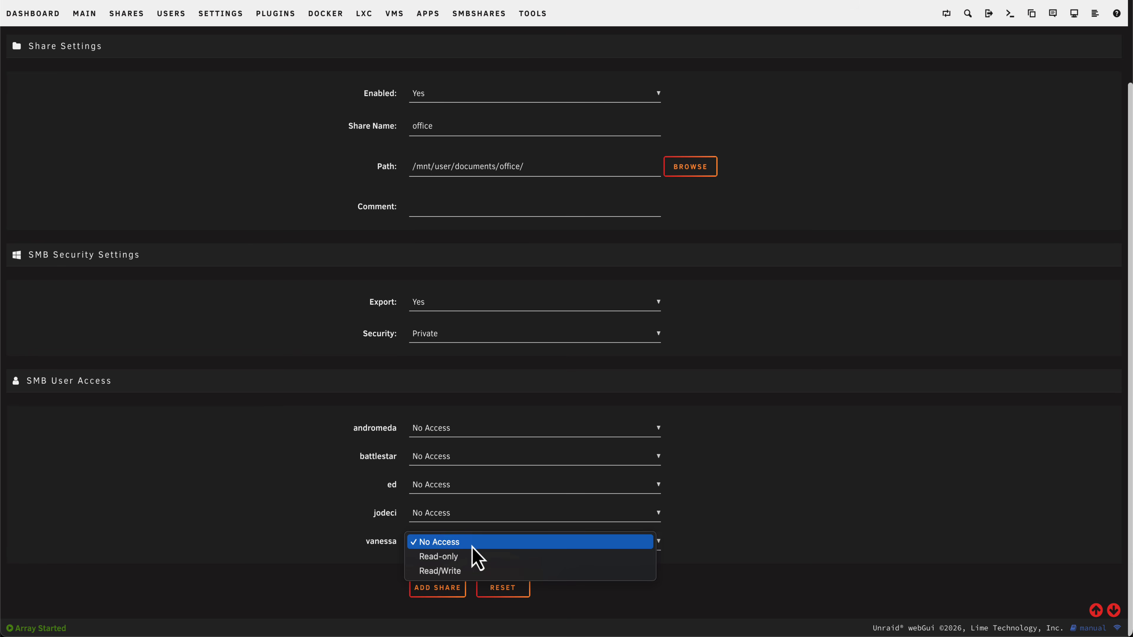
{"action": "left_click", "coordinate": [466, 572]}
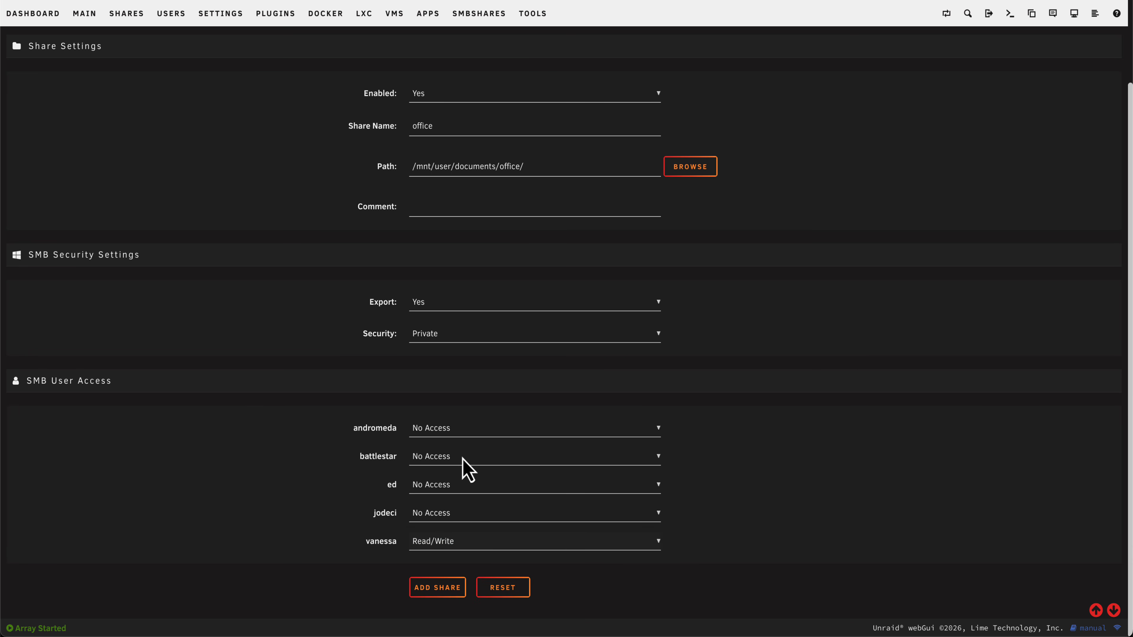
- Give the user listed directly below battlestar Read/Write access and add the office share
{"action": "left_click", "coordinate": [457, 490]}
{"action": "key", "text": "Escape"}
{"action": "left_click", "coordinate": [453, 513]}
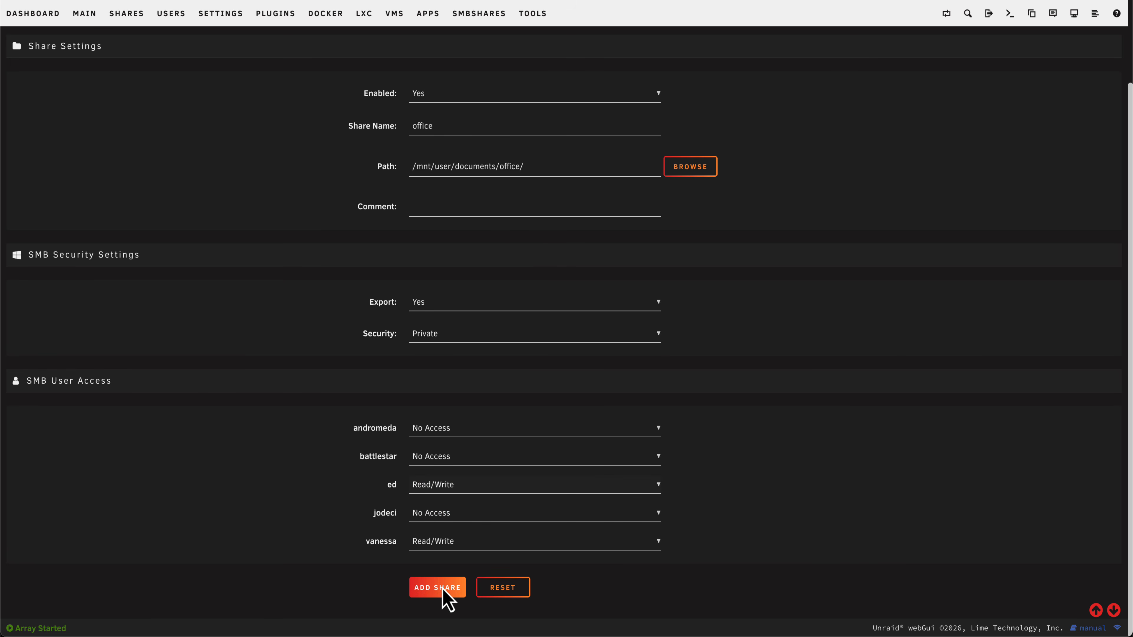
{"action": "left_click", "coordinate": [446, 590]}
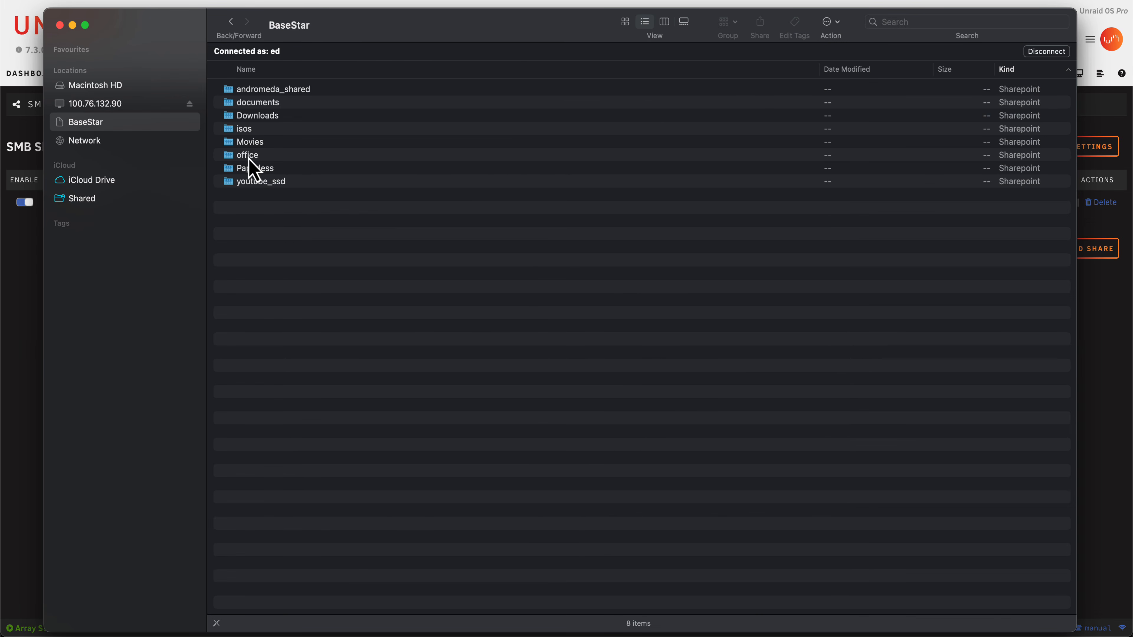
- Switch to Finder, create a folder named letters in BaseStar's office share, and close the window
{"action": "double_click", "coordinate": [249, 157]}
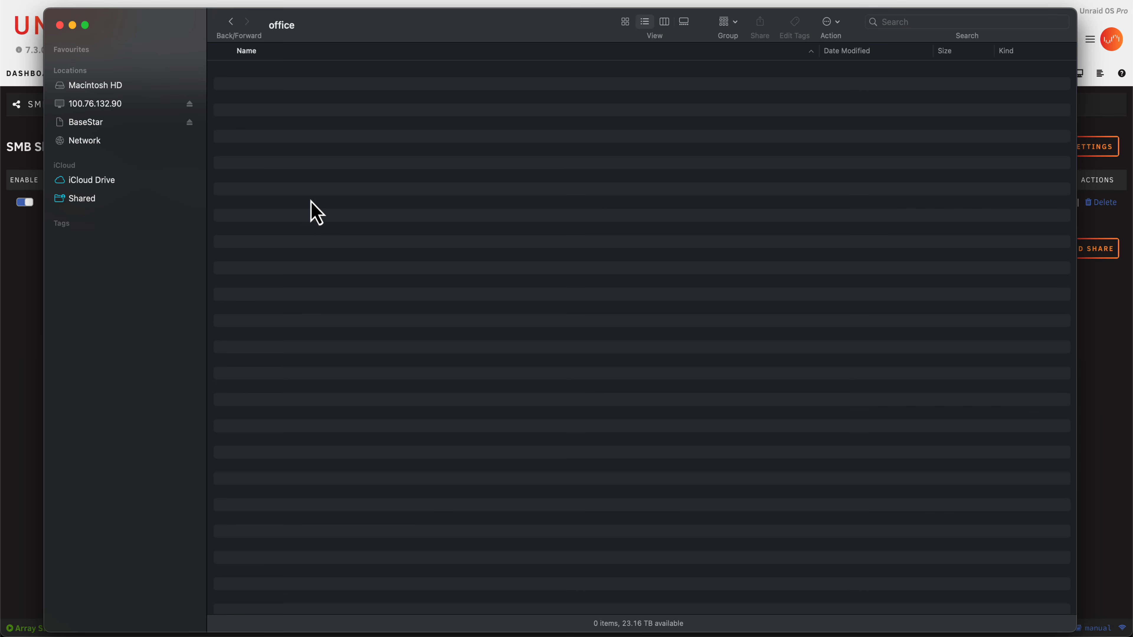
{"action": "right_click", "coordinate": [310, 127]}
{"action": "left_click", "coordinate": [322, 132]}
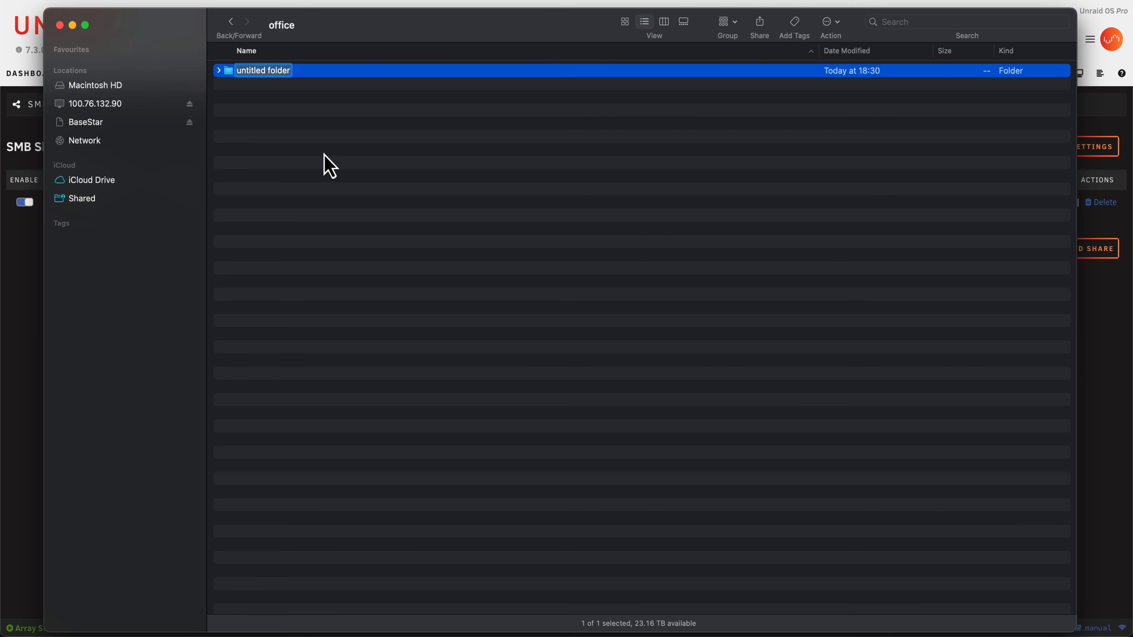
{"action": "type", "text": "letters"}
{"action": "key", "text": "Return"}
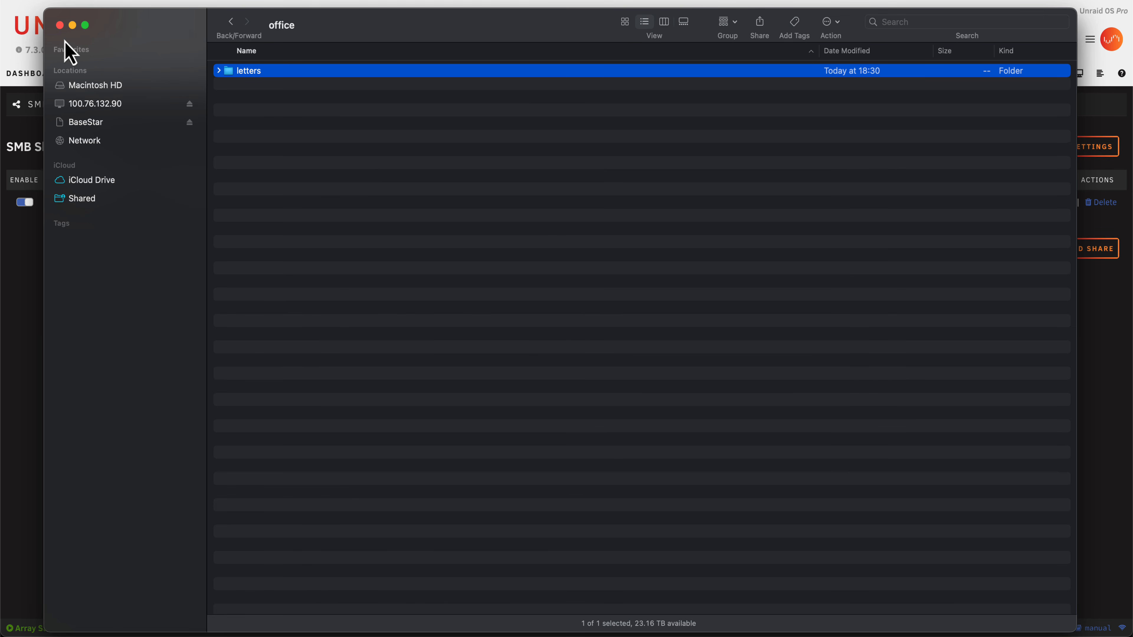
{"action": "left_click", "coordinate": [59, 26]}
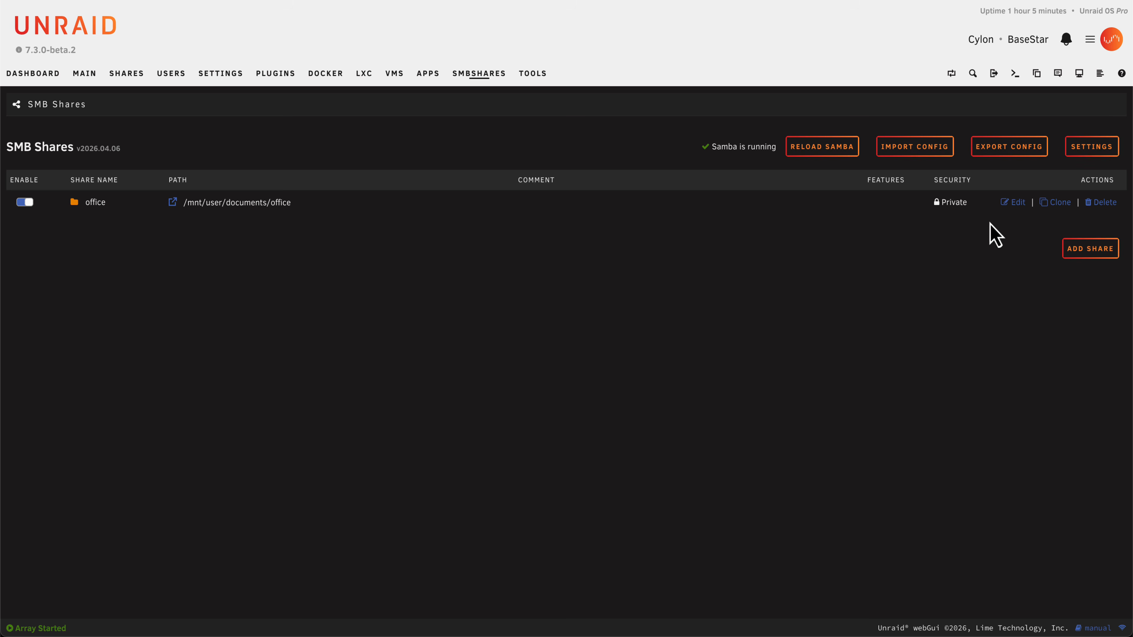
- Rename the custom SMB share office as 办公室 and apply the change
{"action": "left_click", "coordinate": [1014, 203]}
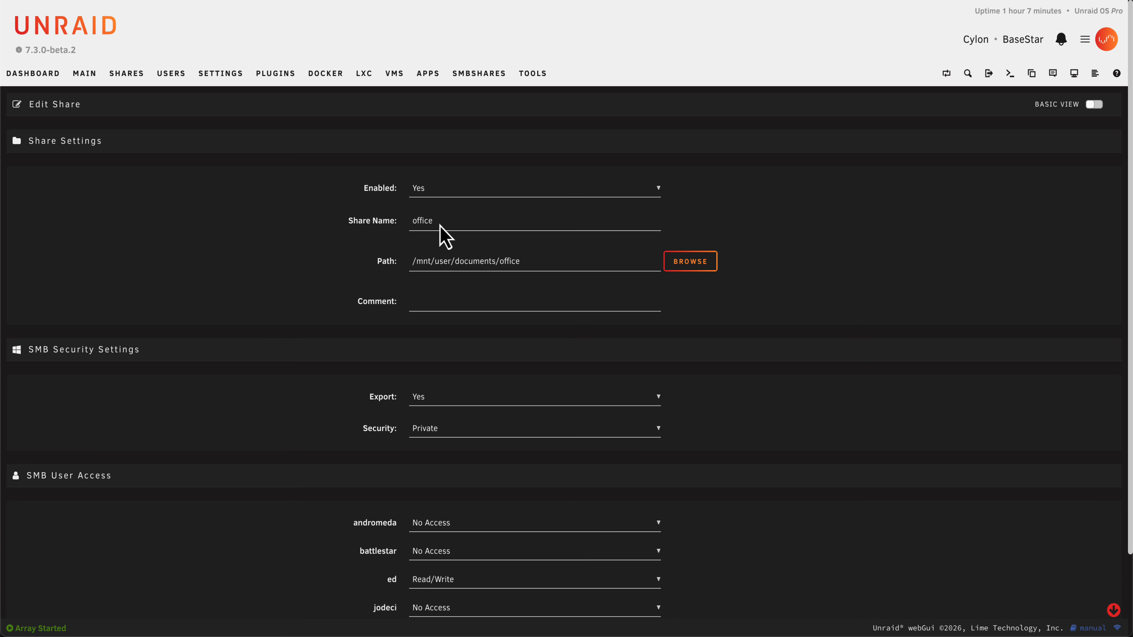
{"action": "left_click_drag", "start_coordinate": [440, 226], "coordinate": [408, 223]}
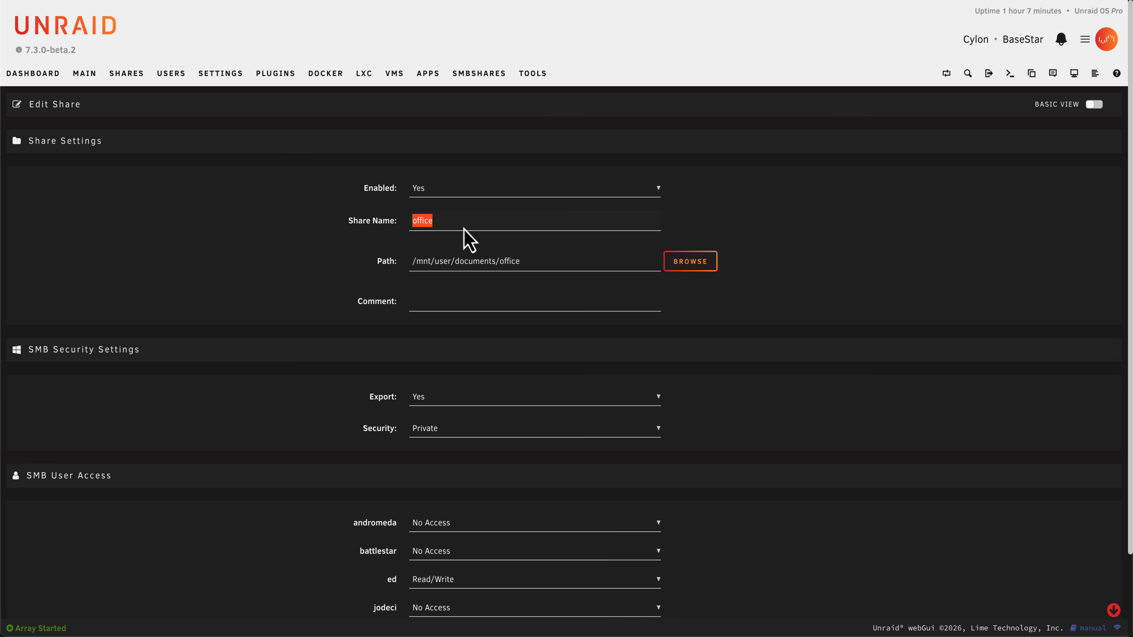
{"action": "key", "text": "BackSpace"}
{"action": "type", "text": "办公室"}
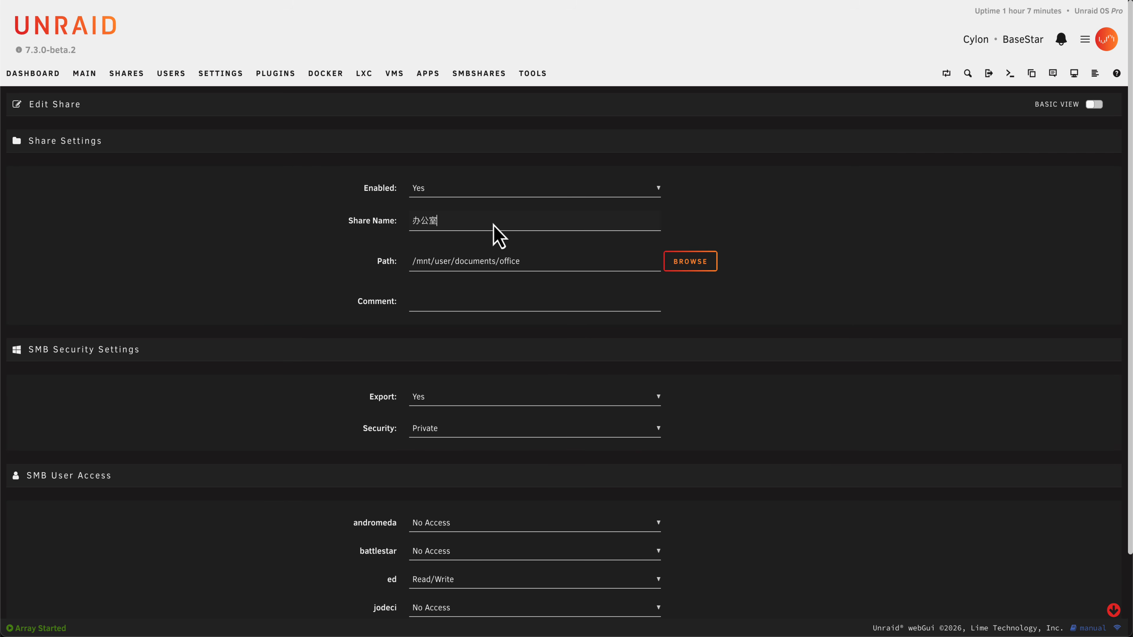
{"action": "scroll", "coordinate": [495, 228], "scroll_direction": "down", "scroll_amount": 3}
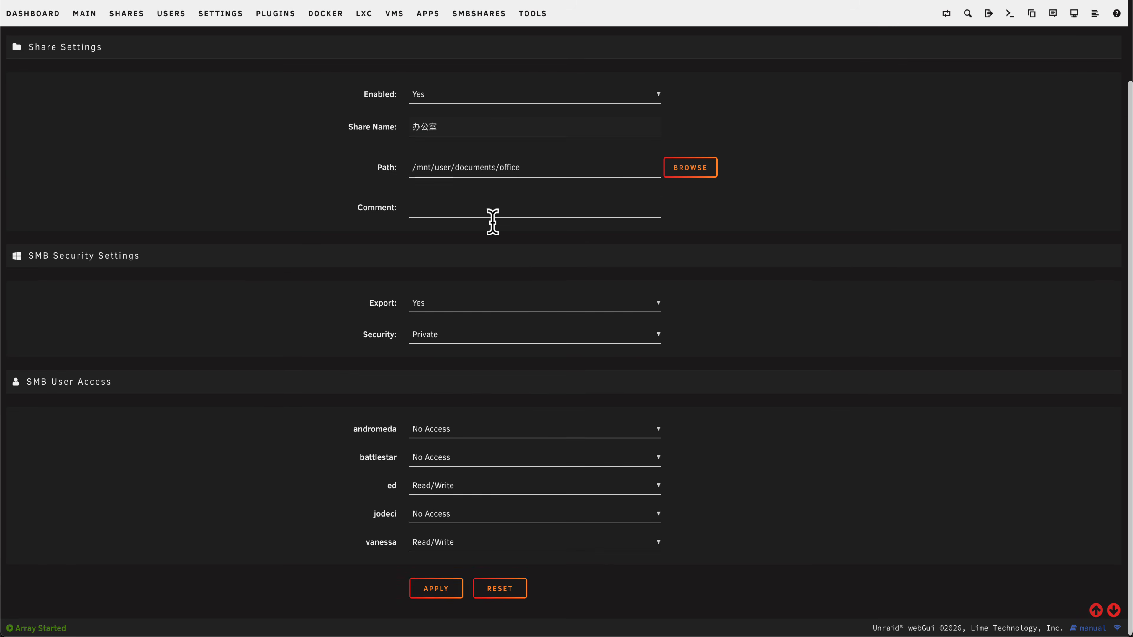
{"action": "left_click", "coordinate": [437, 588]}
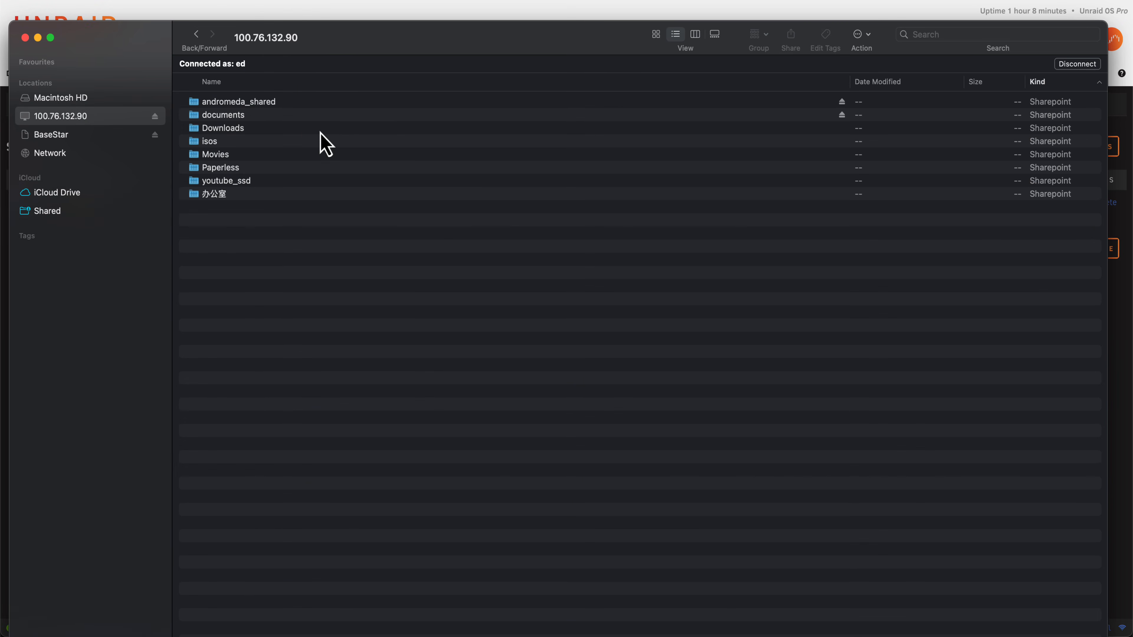
- Test access to the 办公室 share in Finder by trying to open its letters folder and create a new folder
{"action": "left_click", "coordinate": [231, 195]}
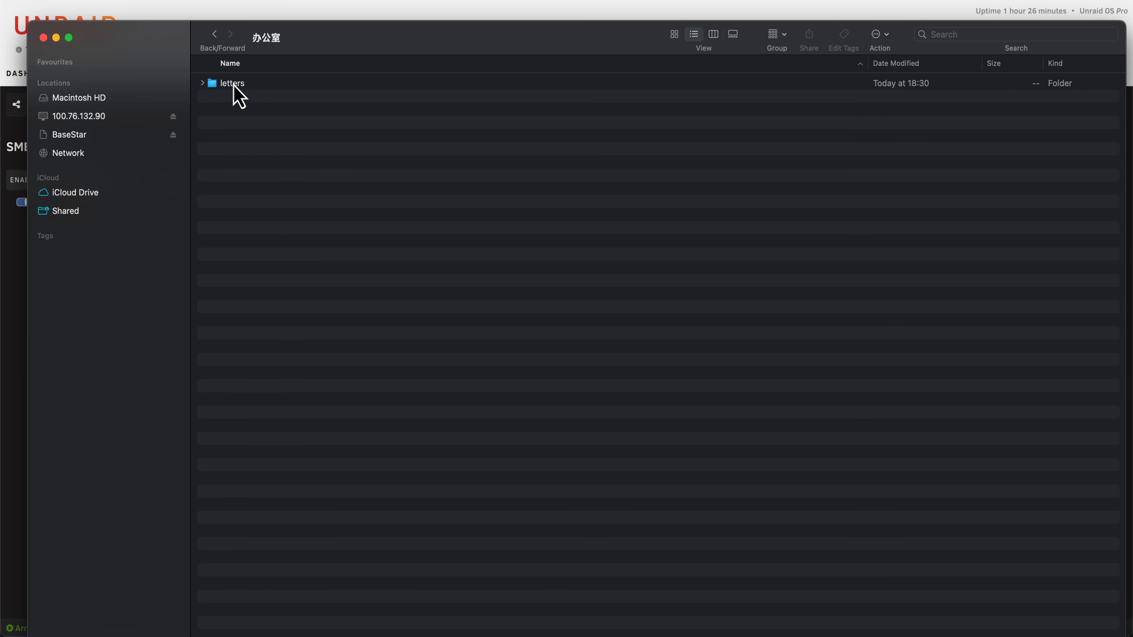
{"action": "double_click", "coordinate": [234, 85]}
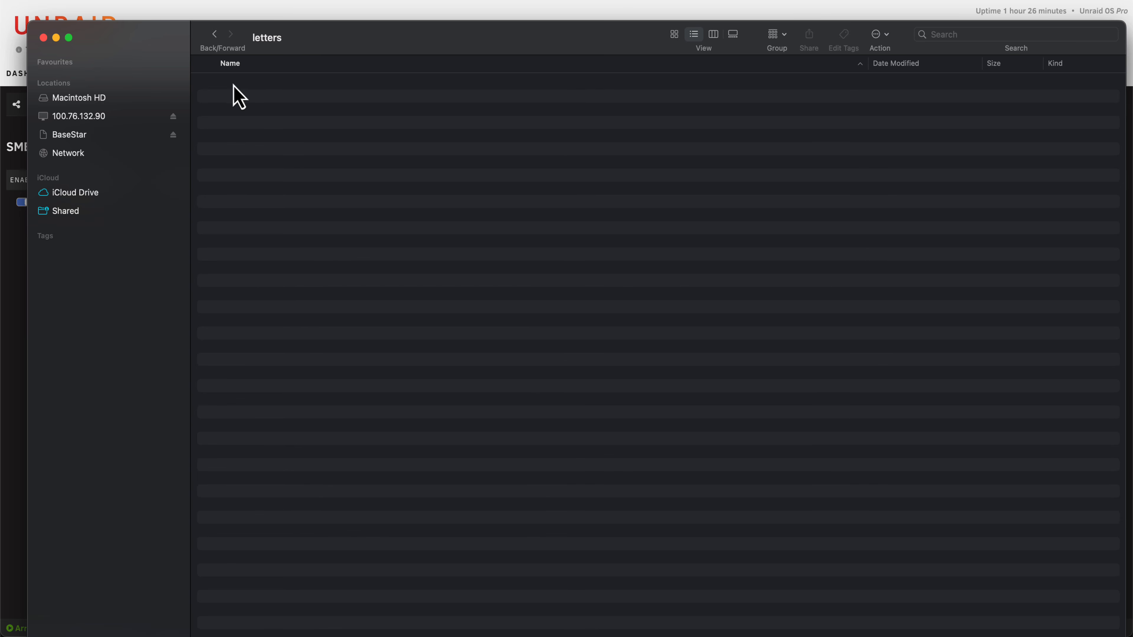
{"action": "left_click", "coordinate": [215, 35]}
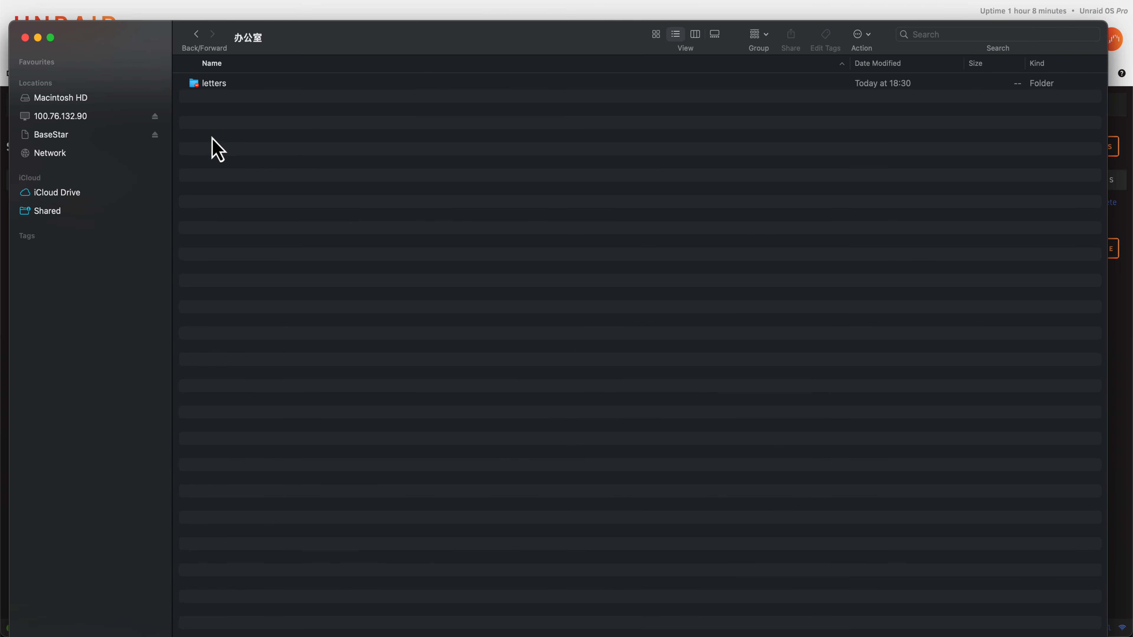
{"action": "double_click", "coordinate": [205, 83]}
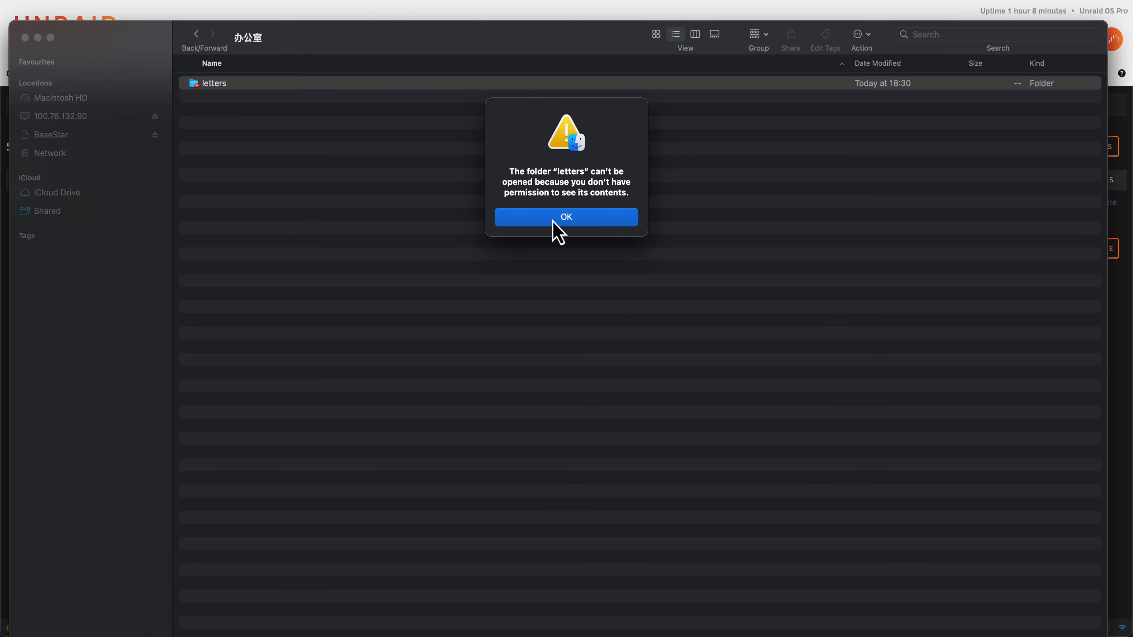
{"action": "left_click", "coordinate": [552, 221]}
{"action": "right_click", "coordinate": [311, 154]}
{"action": "left_click", "coordinate": [348, 166]}
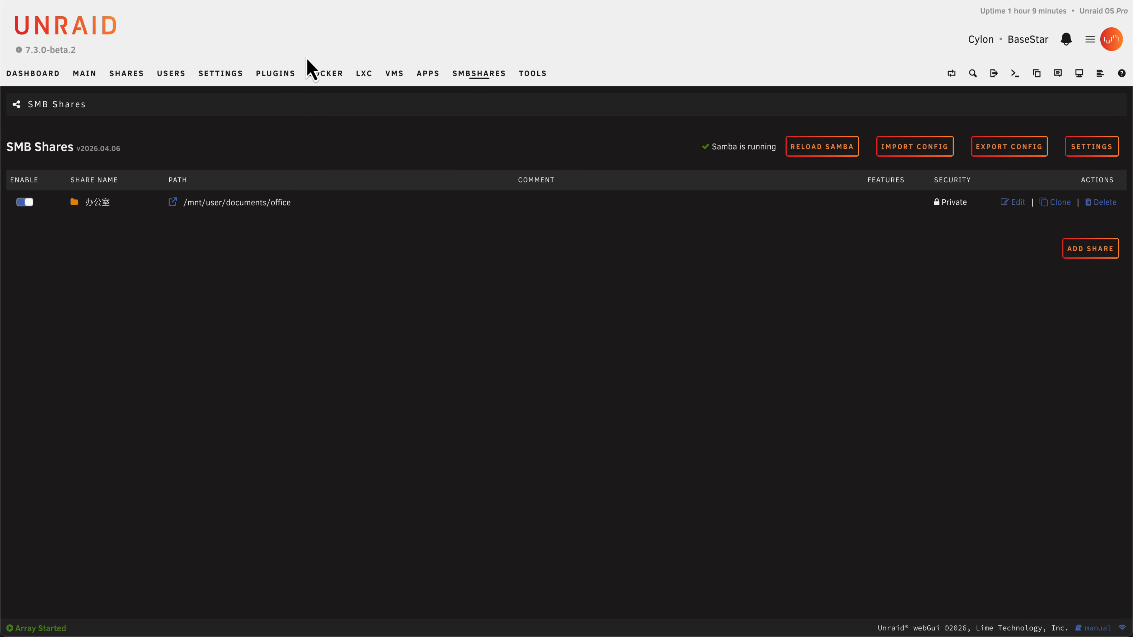
{"action": "left_click", "coordinate": [25, 38]}
- Set Force user to nobody in the 办公室 share's advanced permission settings, apply it, and reload Samba
{"action": "left_click", "coordinate": [1015, 203]}
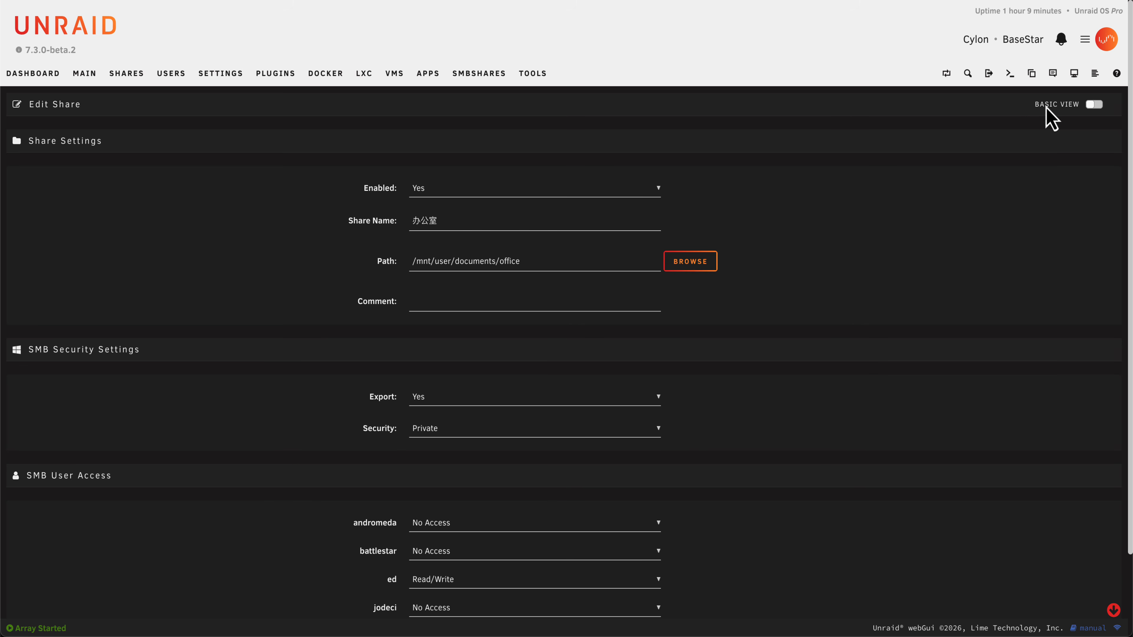
{"action": "left_click", "coordinate": [1099, 110]}
{"action": "scroll", "coordinate": [324, 326], "scroll_direction": "down", "scroll_amount": 8}
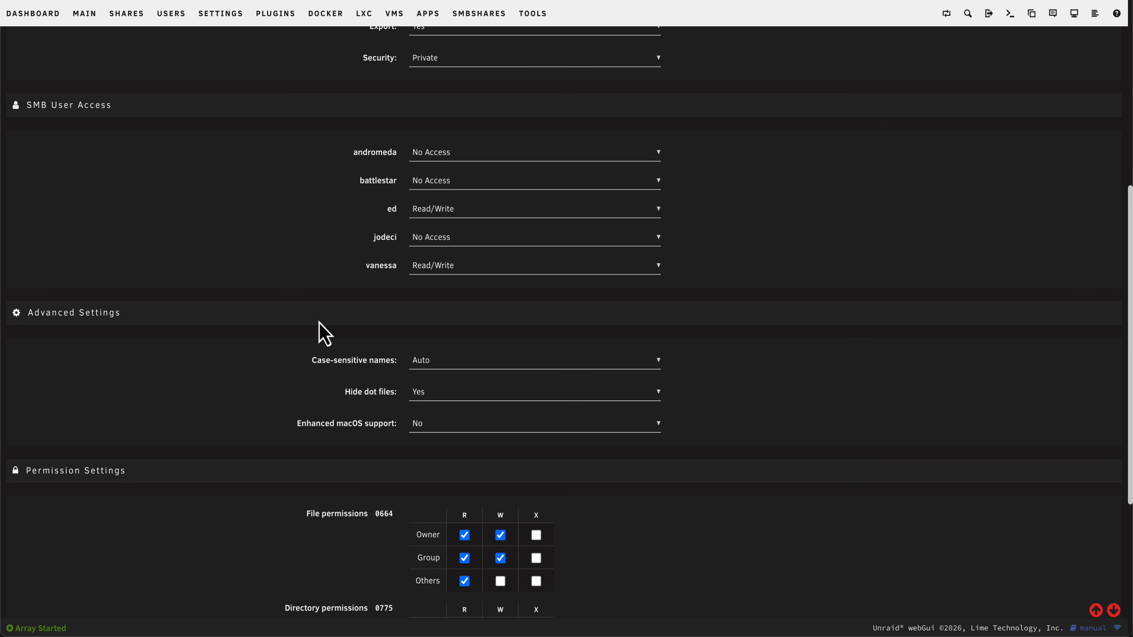
{"action": "scroll", "coordinate": [312, 339], "scroll_direction": "down", "scroll_amount": 4}
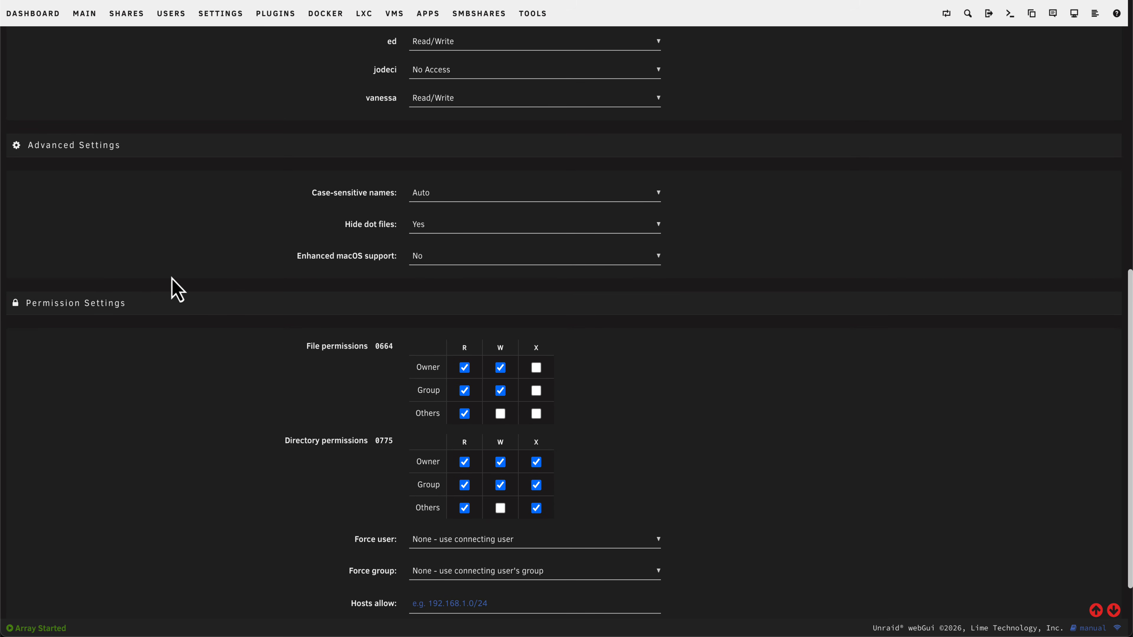
{"action": "scroll", "coordinate": [176, 289], "scroll_direction": "down", "scroll_amount": 2}
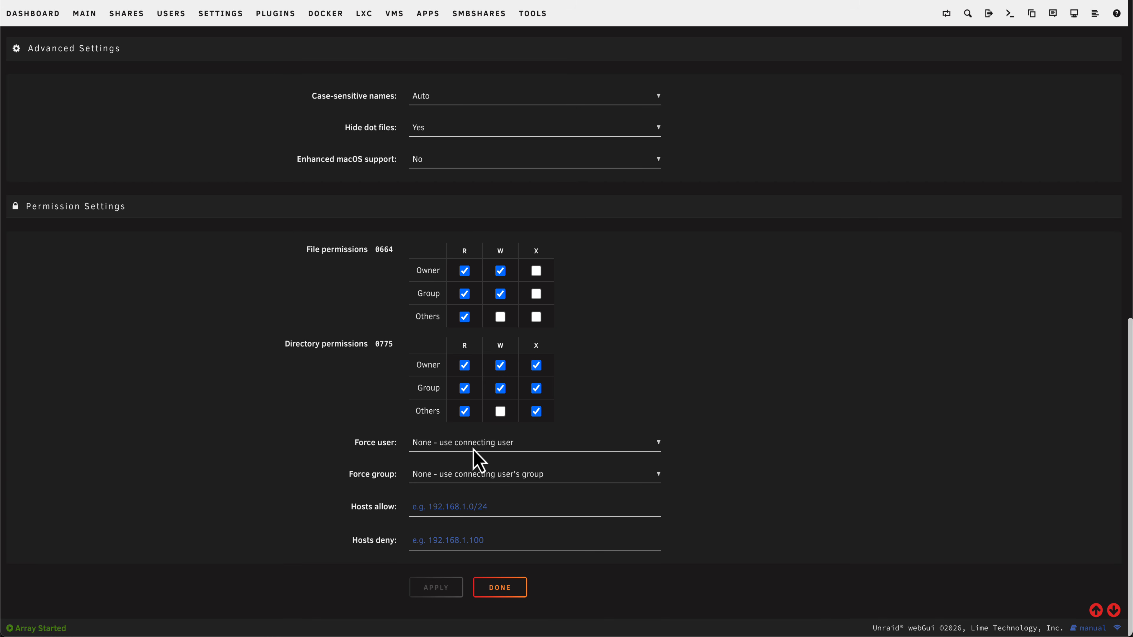
{"action": "left_click", "coordinate": [526, 448]}
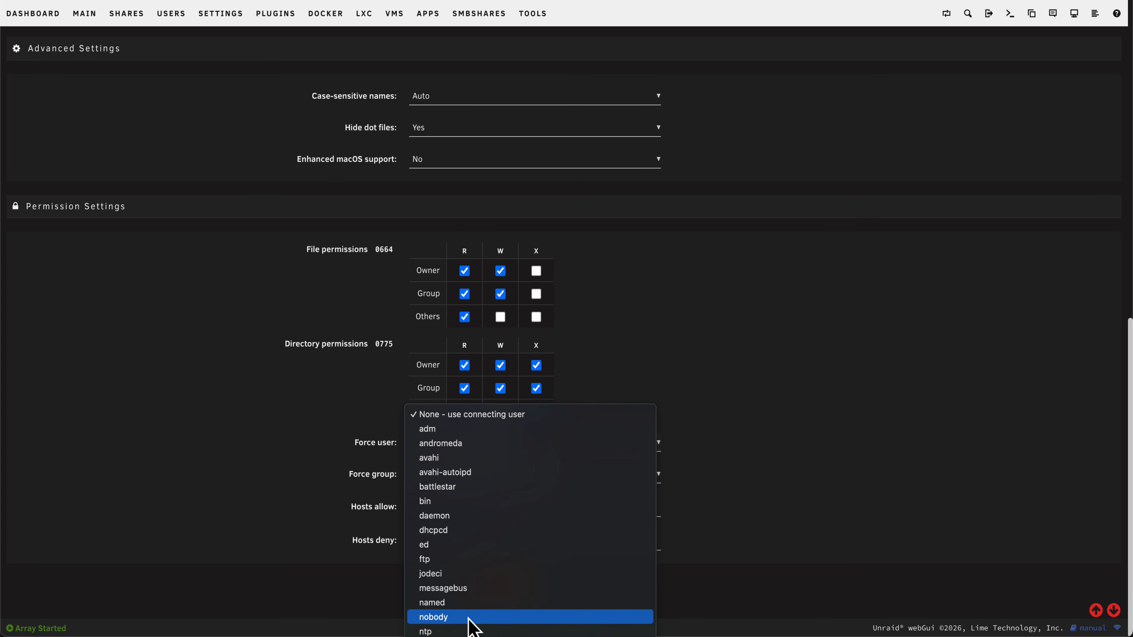
{"action": "left_click", "coordinate": [468, 618]}
{"action": "left_click", "coordinate": [435, 588]}
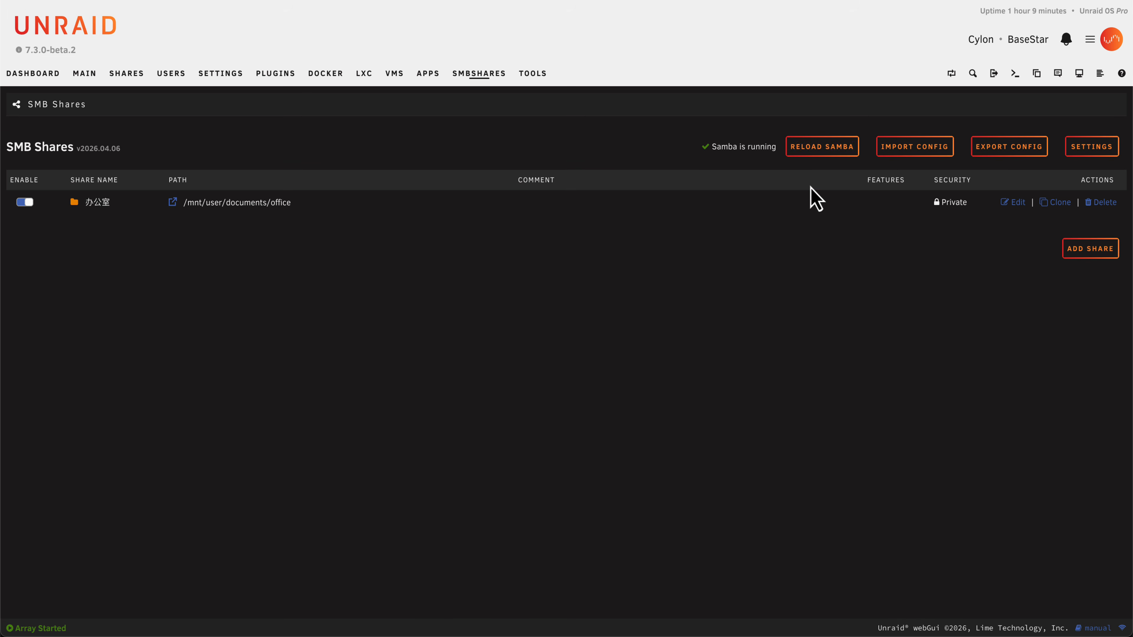
{"action": "left_click", "coordinate": [814, 150]}
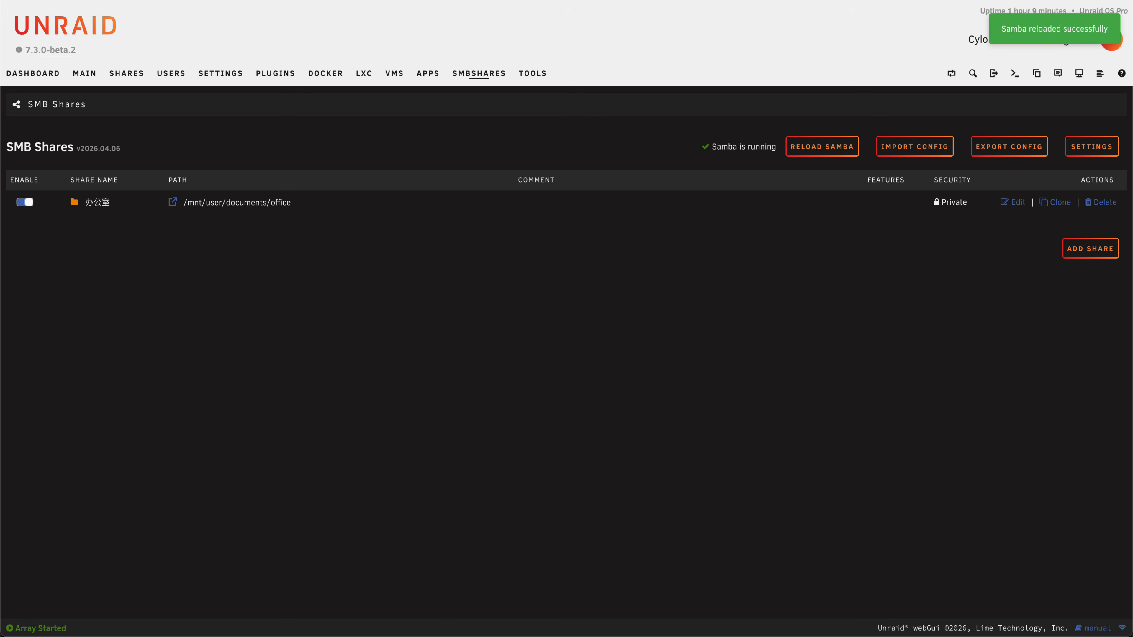
- Check access in Finder by opening the letters and untitled folders in the 办公室 share, and close the window
{"action": "double_click", "coordinate": [239, 70]}
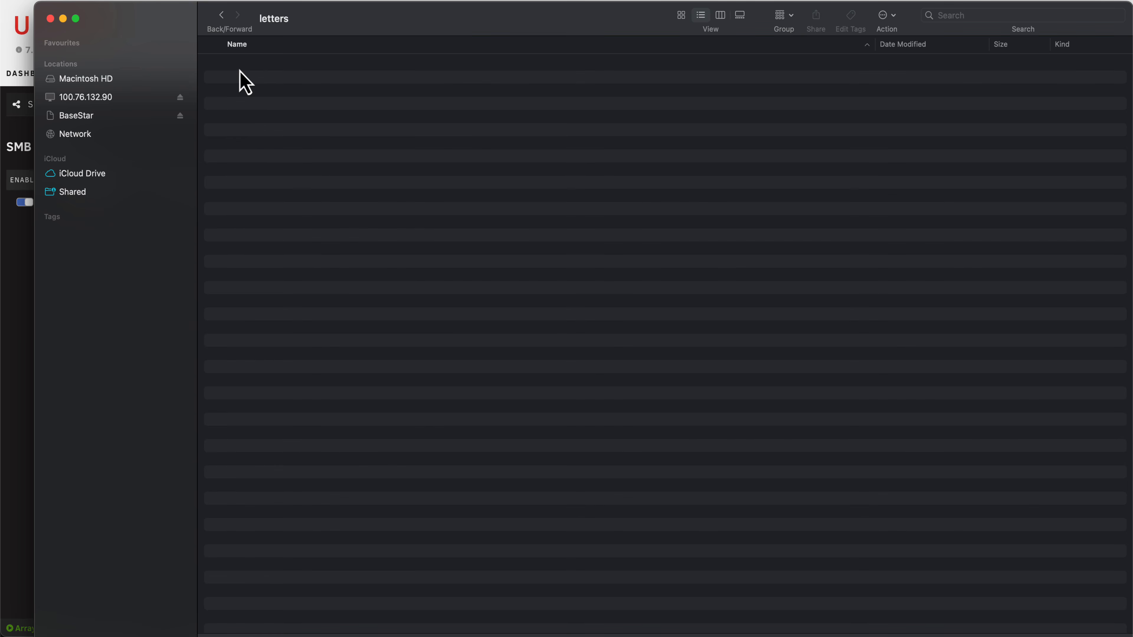
{"action": "left_click", "coordinate": [221, 15]}
{"action": "double_click", "coordinate": [256, 81]}
{"action": "left_click", "coordinate": [221, 15]}
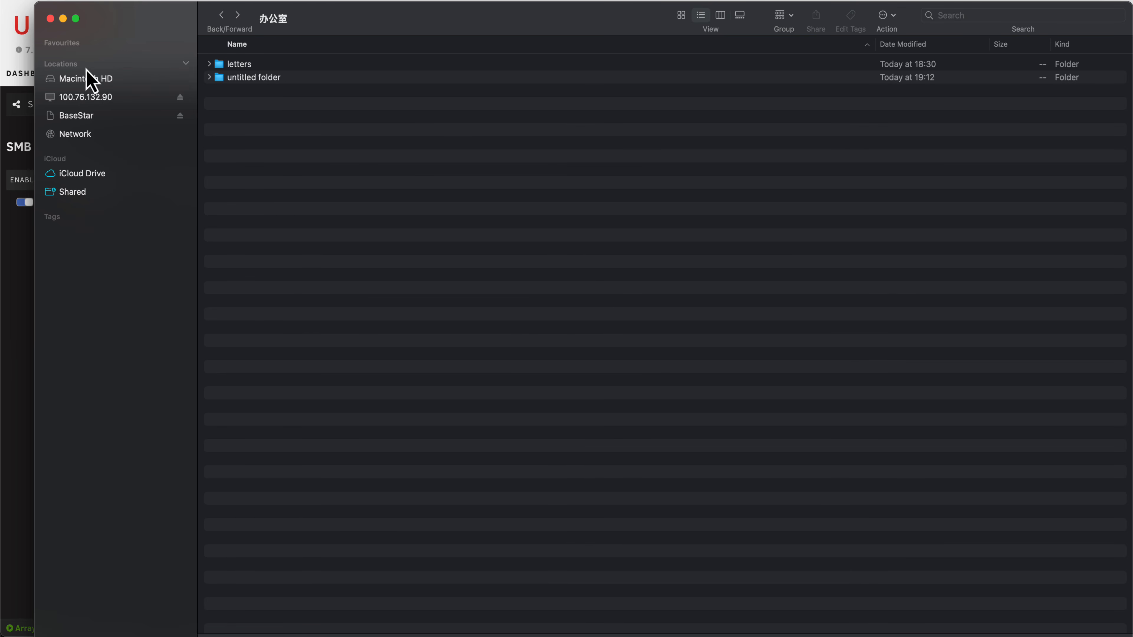
{"action": "left_click", "coordinate": [50, 18]}
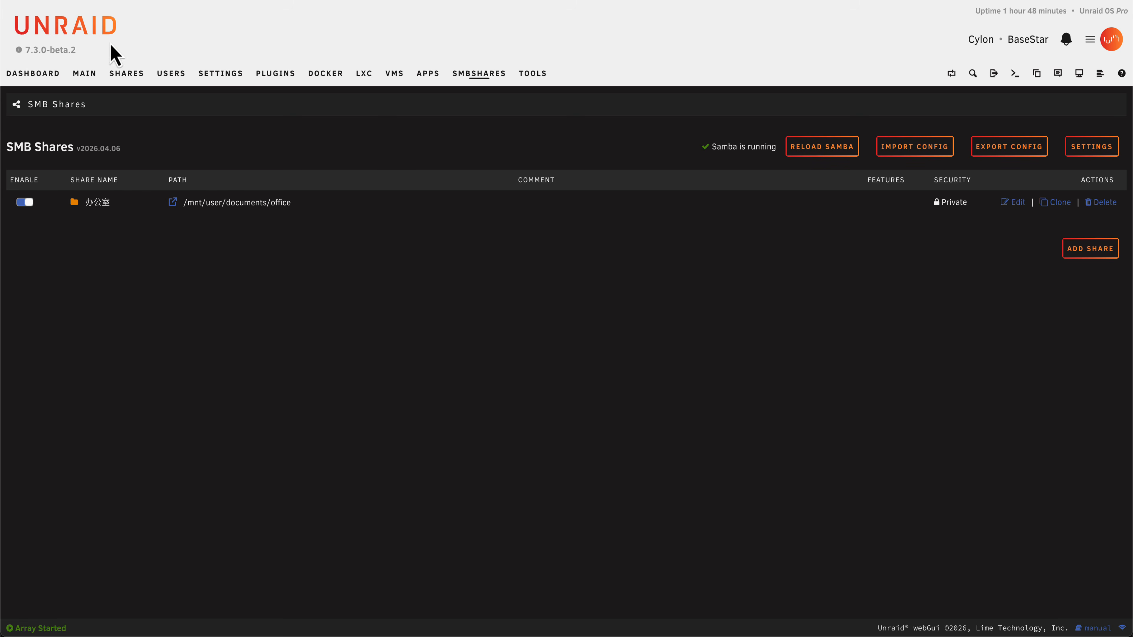
- Open the 办公室 custom share for editing and copy its share name
{"action": "left_click", "coordinate": [1015, 203]}
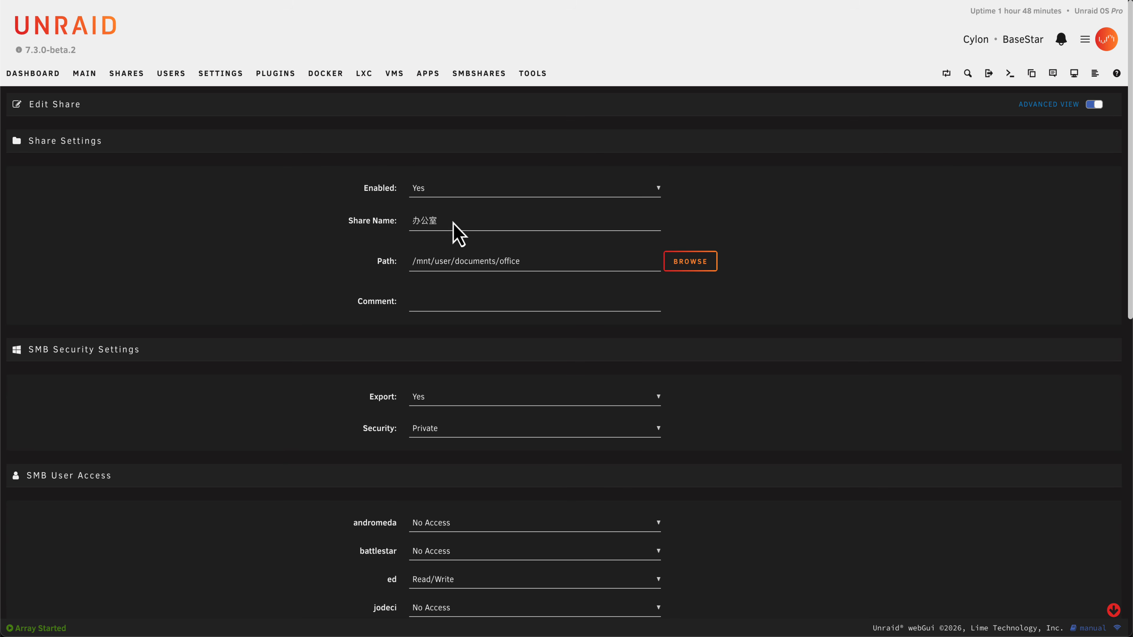
{"action": "right_click", "coordinate": [432, 220]}
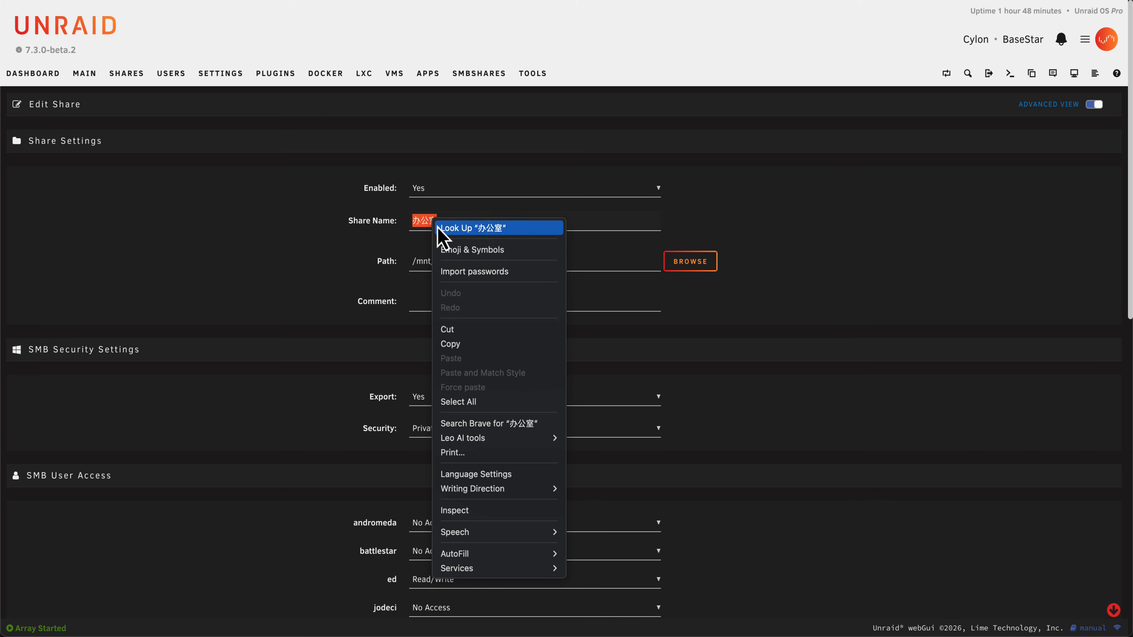
{"action": "left_click", "coordinate": [479, 344]}
{"action": "left_click", "coordinate": [420, 247]}
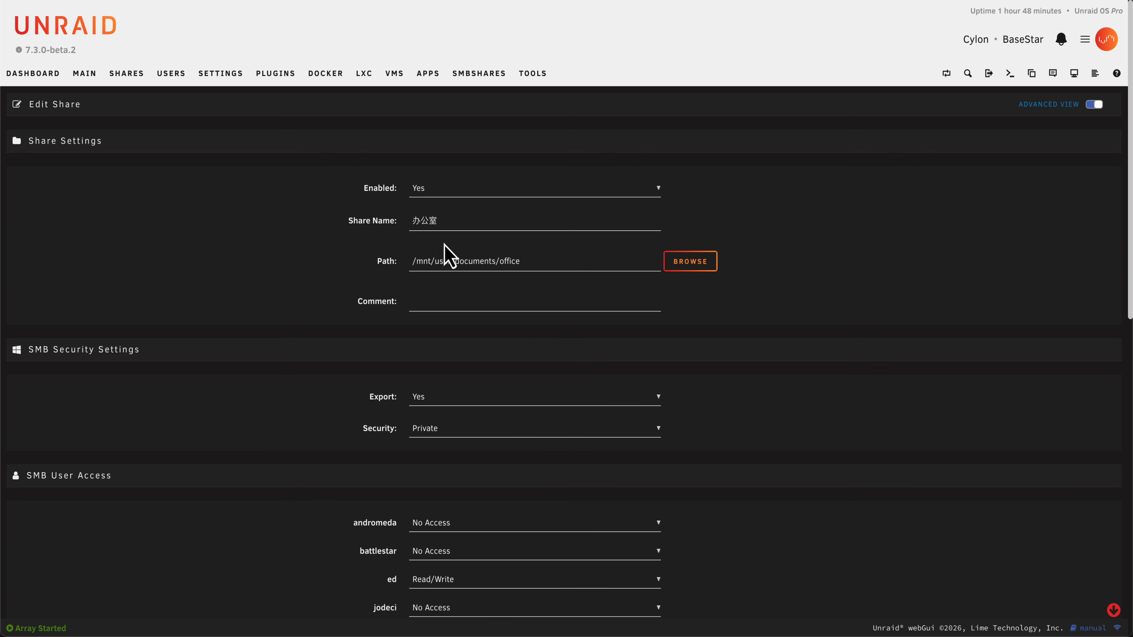
- Start a new regular Unraid user share and try to name it 办公室
{"action": "left_click", "coordinate": [127, 77]}
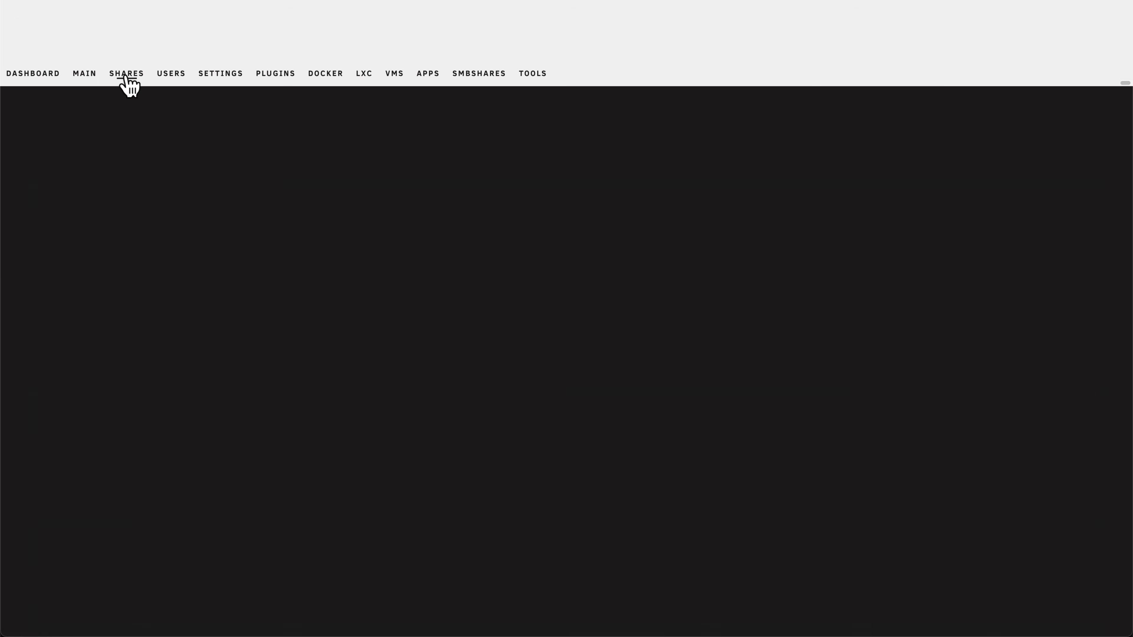
{"action": "scroll", "coordinate": [192, 220], "scroll_direction": "down", "scroll_amount": 2}
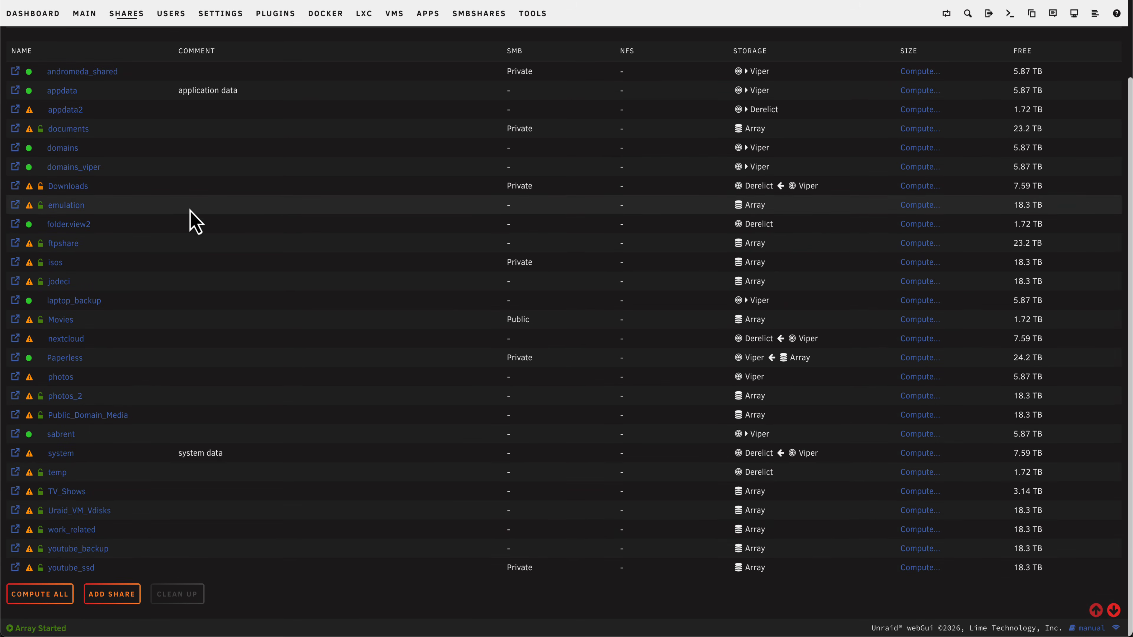
{"action": "left_click", "coordinate": [118, 597]}
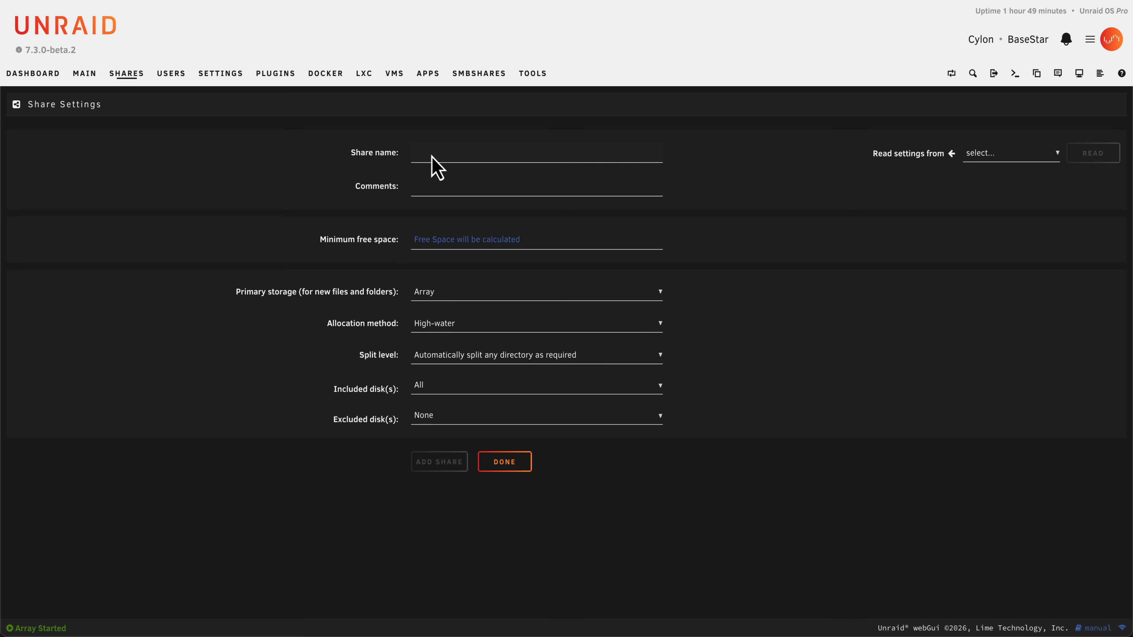
{"action": "type", "text": "办公室"}
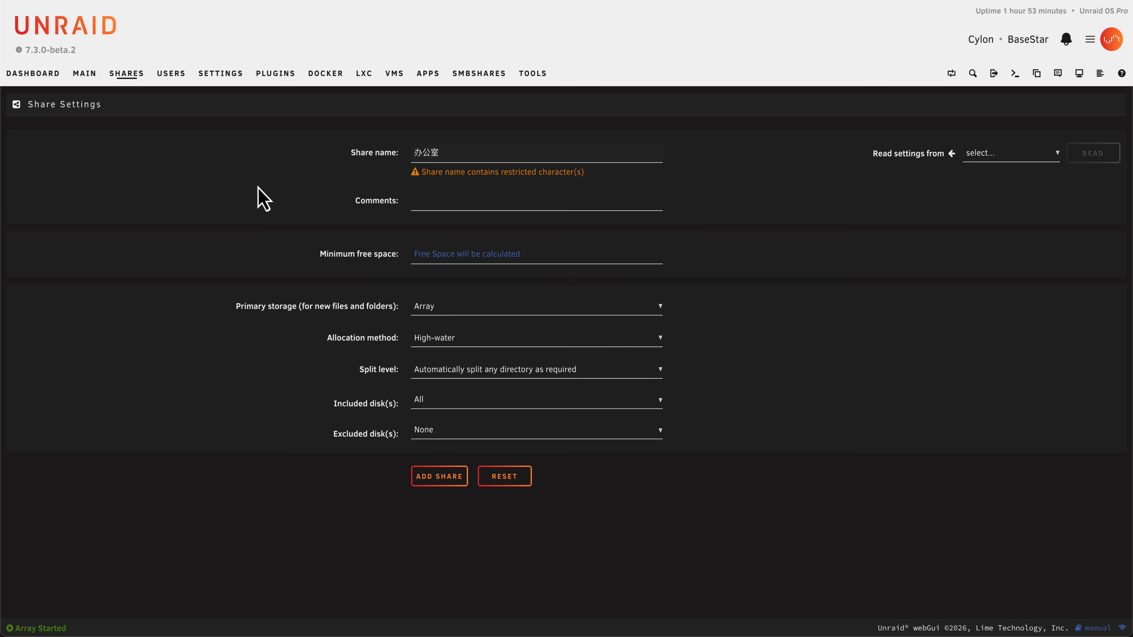
- Try Büros as the new user share's name instead, and return to the custom SMB shares list
{"action": "key", "text": "BackSpace"}
{"action": "key", "text": "BackSpace"}
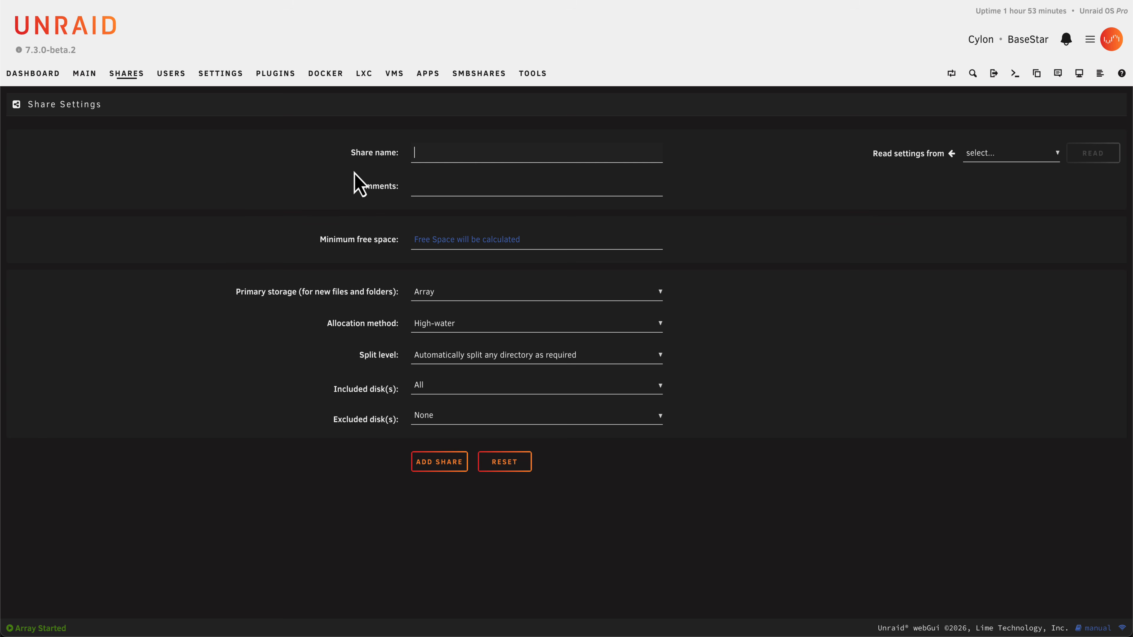
{"action": "type", "text": "Büros"}
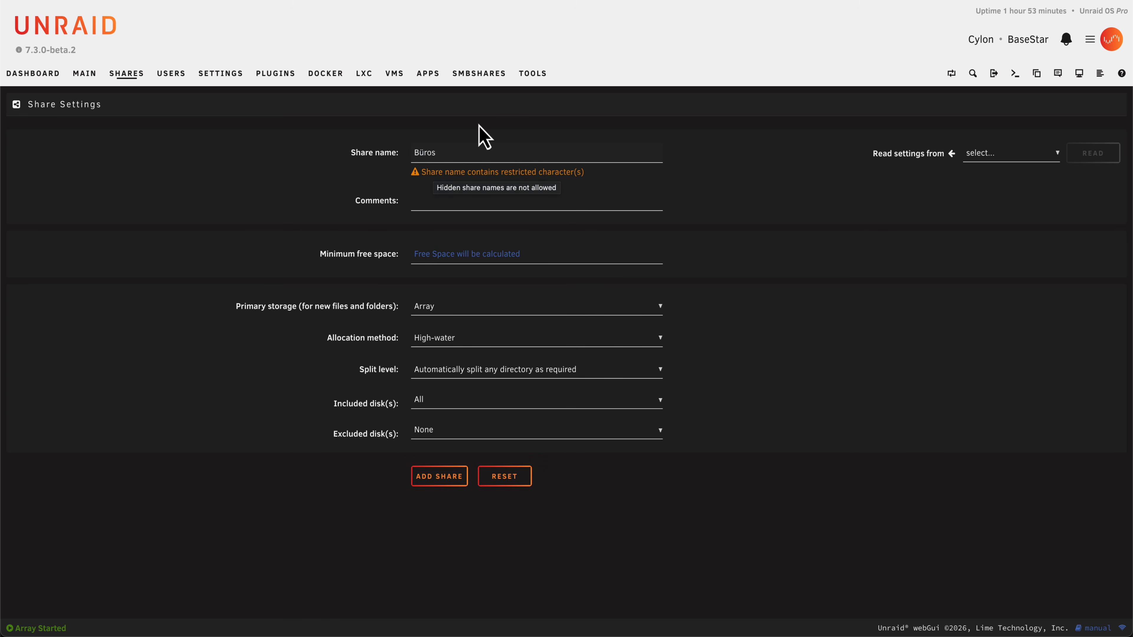
{"action": "left_click", "coordinate": [486, 82]}
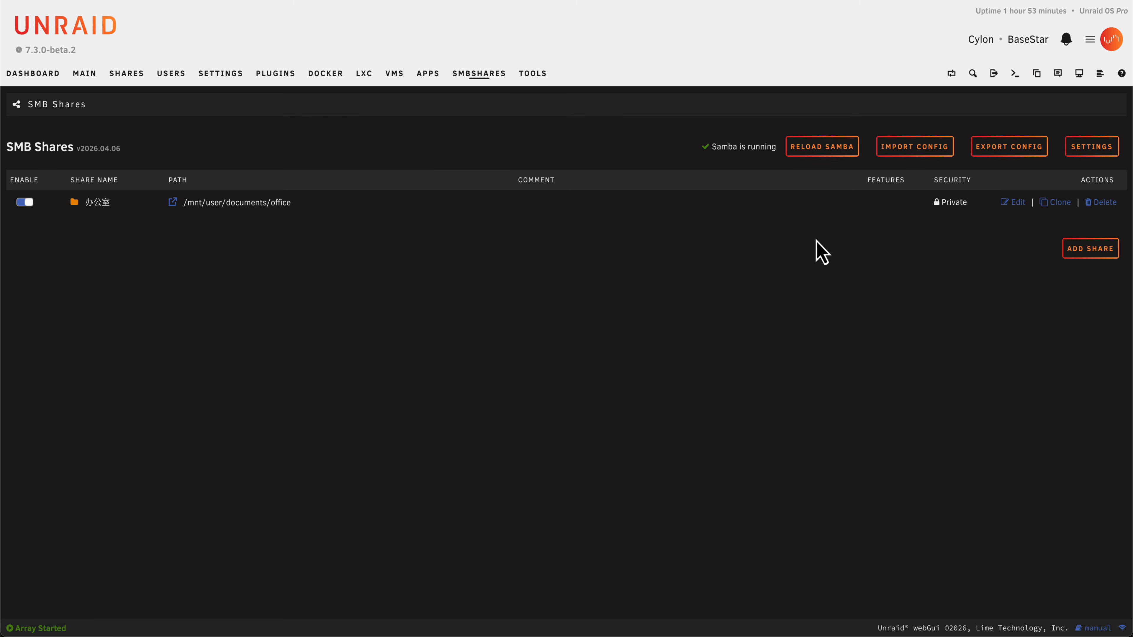
- Clone the 办公室 custom share under the name Büros, keeping its path and permission settings, and add it
{"action": "left_click", "coordinate": [1056, 203]}
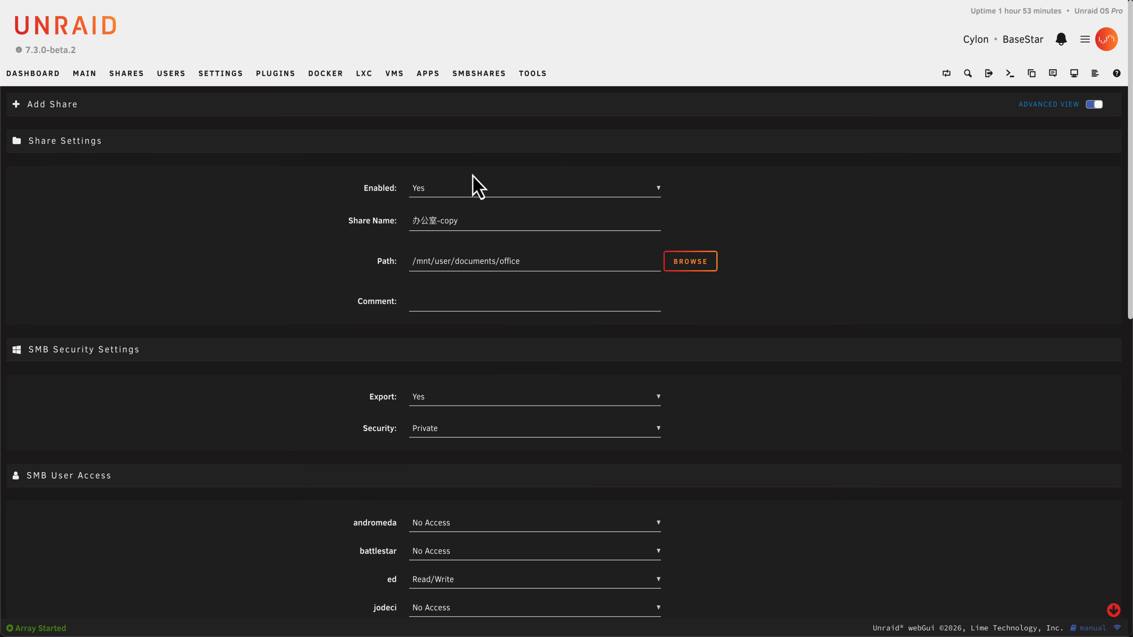
{"action": "scroll", "coordinate": [519, 344], "scroll_direction": "down", "scroll_amount": 3}
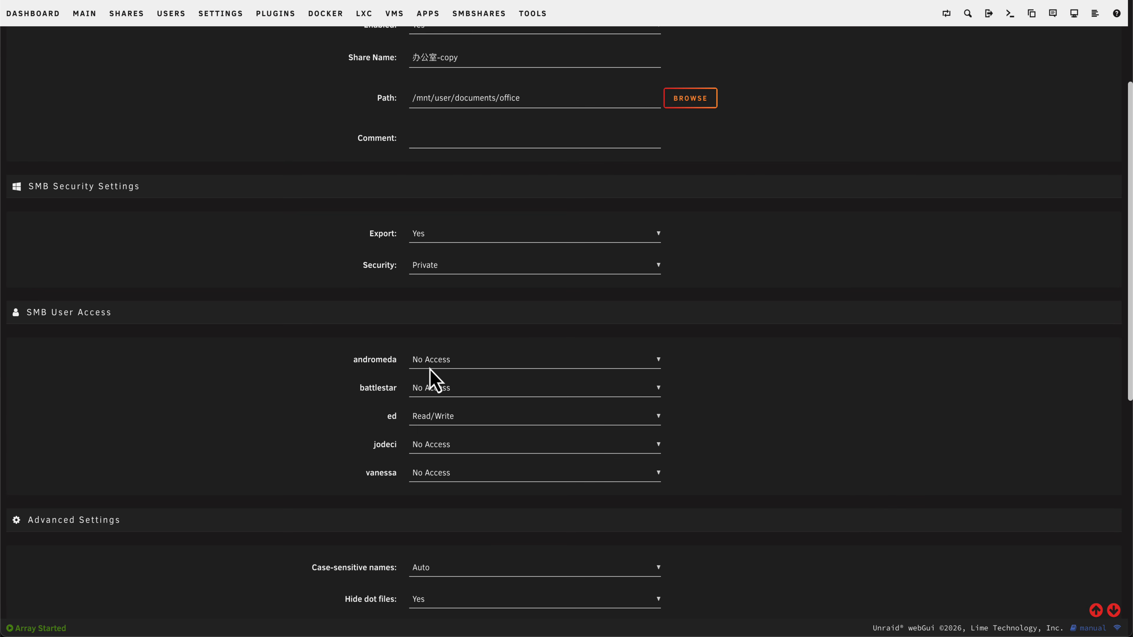
{"action": "scroll", "coordinate": [435, 464], "scroll_direction": "down", "scroll_amount": 9}
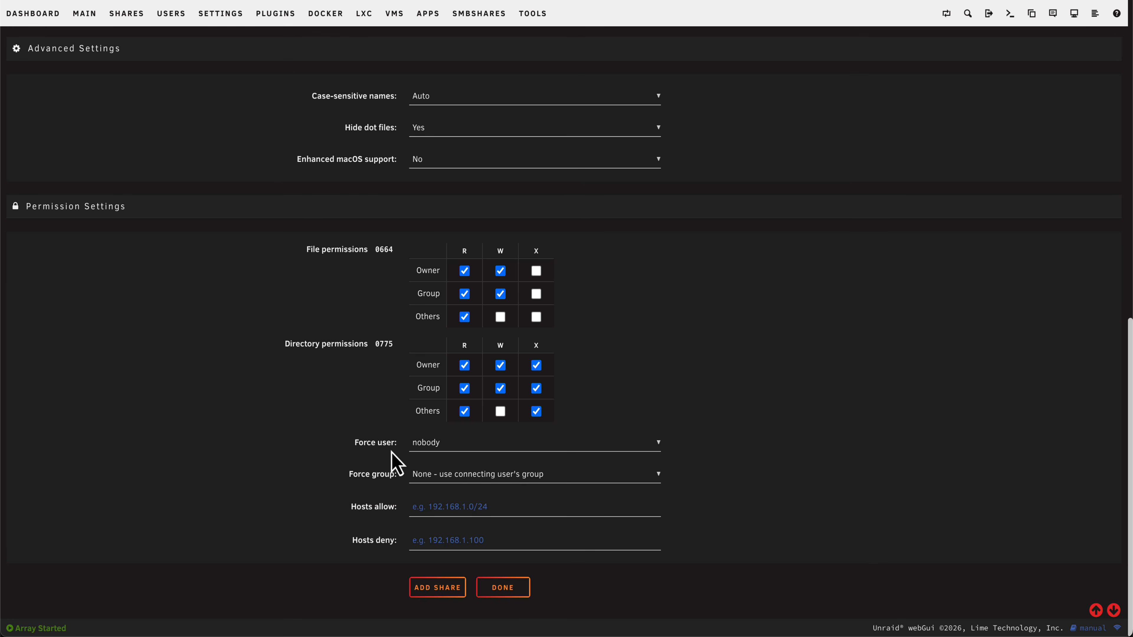
{"action": "scroll", "coordinate": [473, 451], "scroll_direction": "up", "scroll_amount": 6}
{"action": "scroll", "coordinate": [473, 451], "scroll_direction": "up", "scroll_amount": 6}
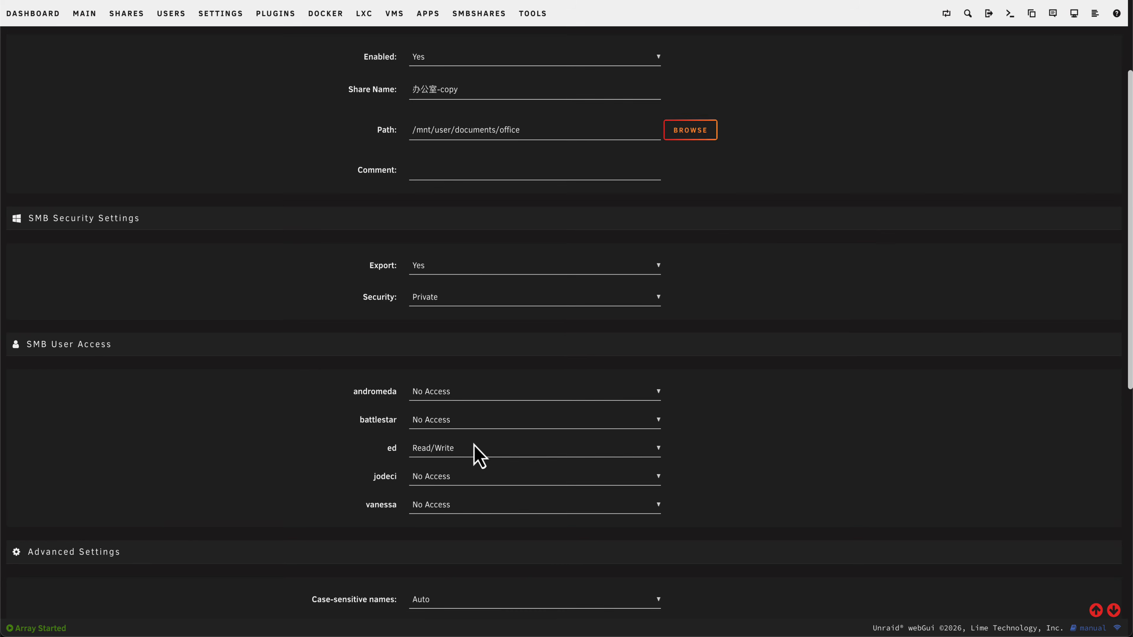
{"action": "left_click_drag", "start_coordinate": [463, 221], "coordinate": [400, 222]}
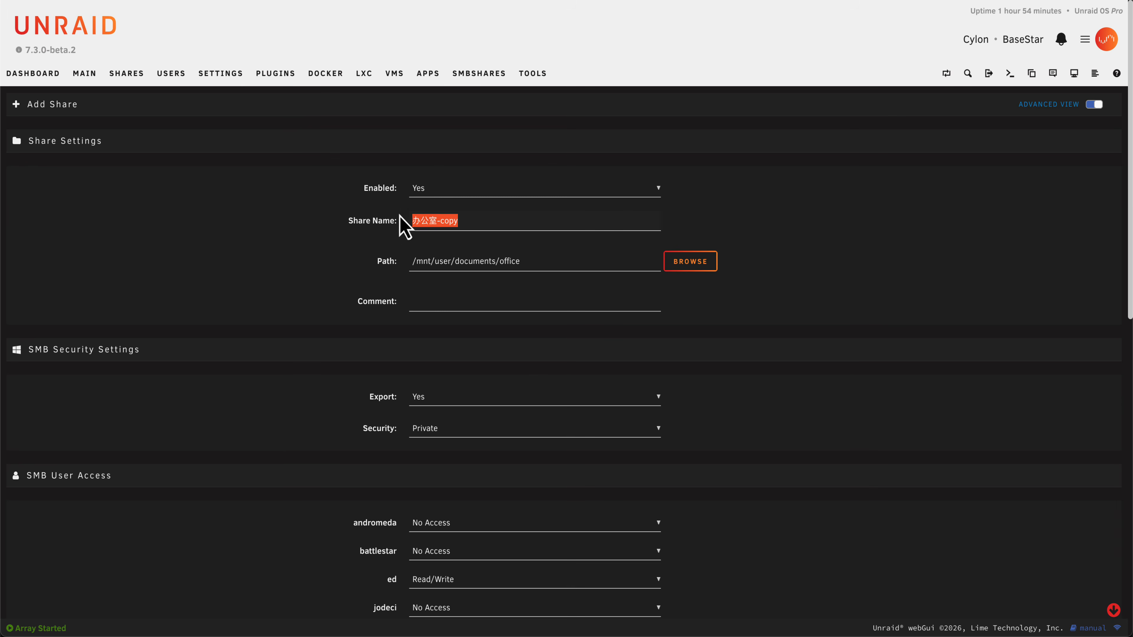
{"action": "key", "text": "BackSpace"}
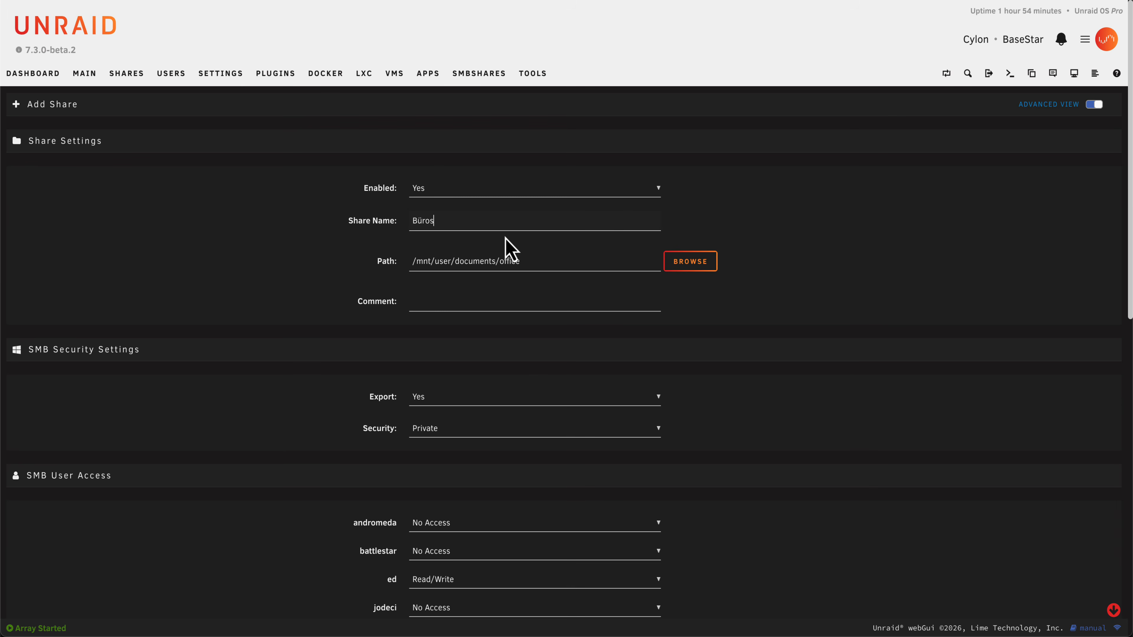
{"action": "scroll", "coordinate": [534, 261], "scroll_direction": "down", "scroll_amount": 12}
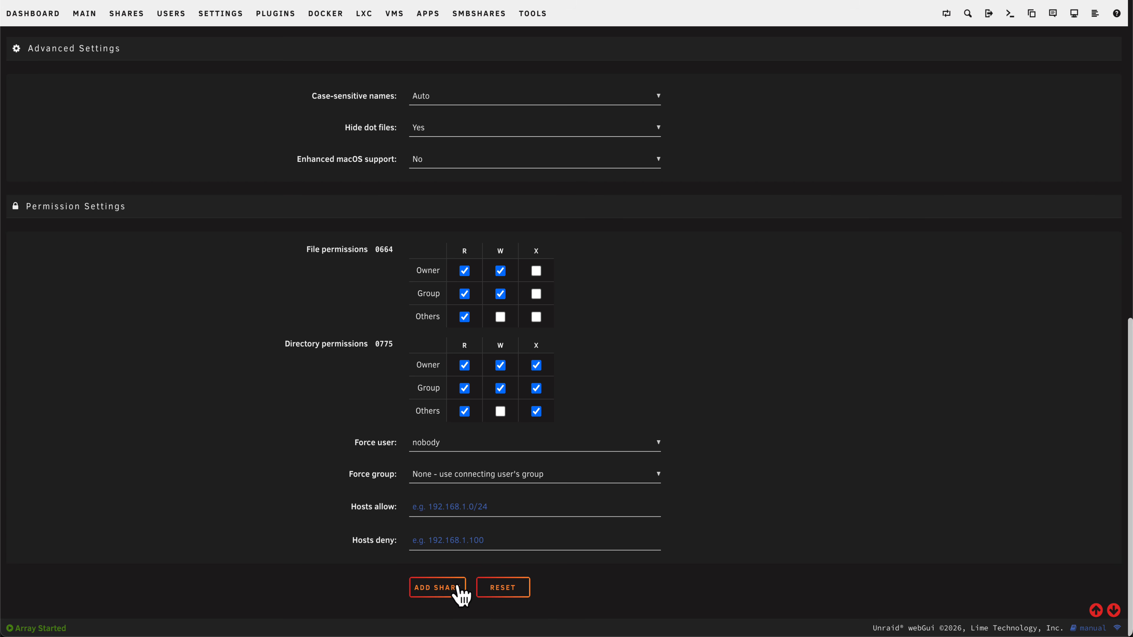
{"action": "left_click", "coordinate": [449, 594]}
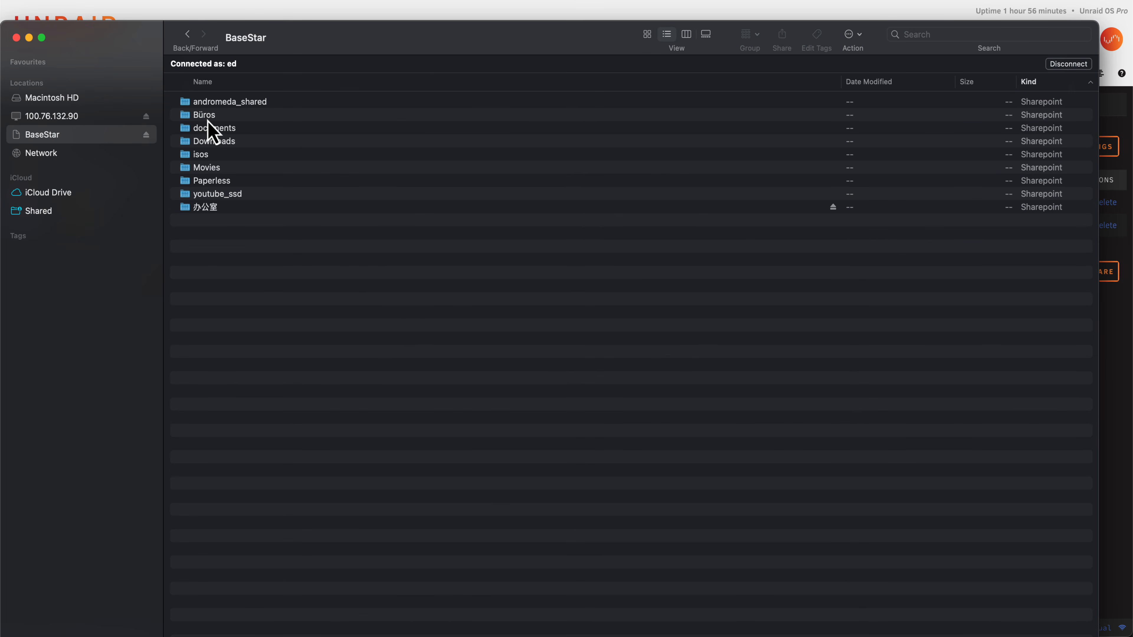
- Switch to Finder and check the contents of the Büros and 办公室 shares on BaseStar
{"action": "double_click", "coordinate": [208, 119]}
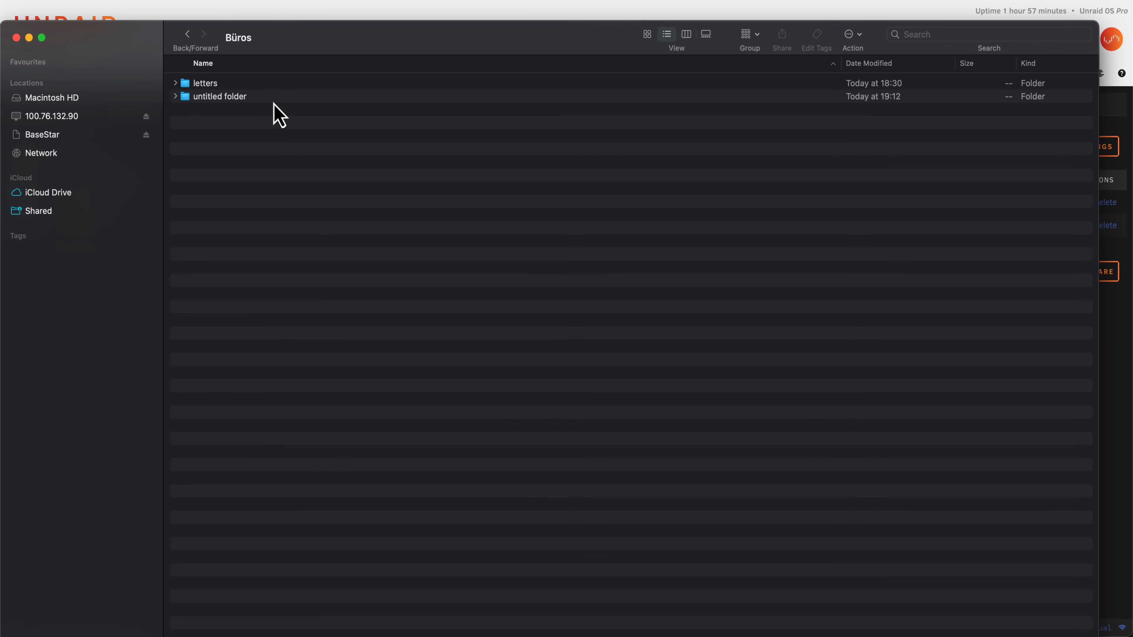
{"action": "left_click", "coordinate": [56, 135]}
{"action": "left_click", "coordinate": [231, 210]}
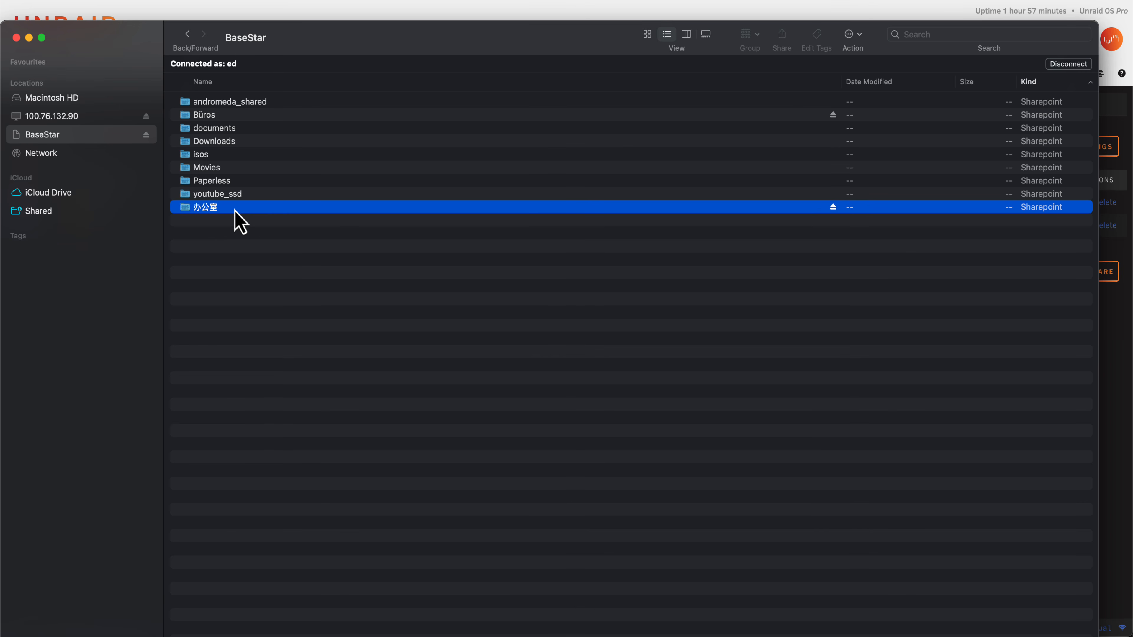
{"action": "double_click", "coordinate": [254, 210]}
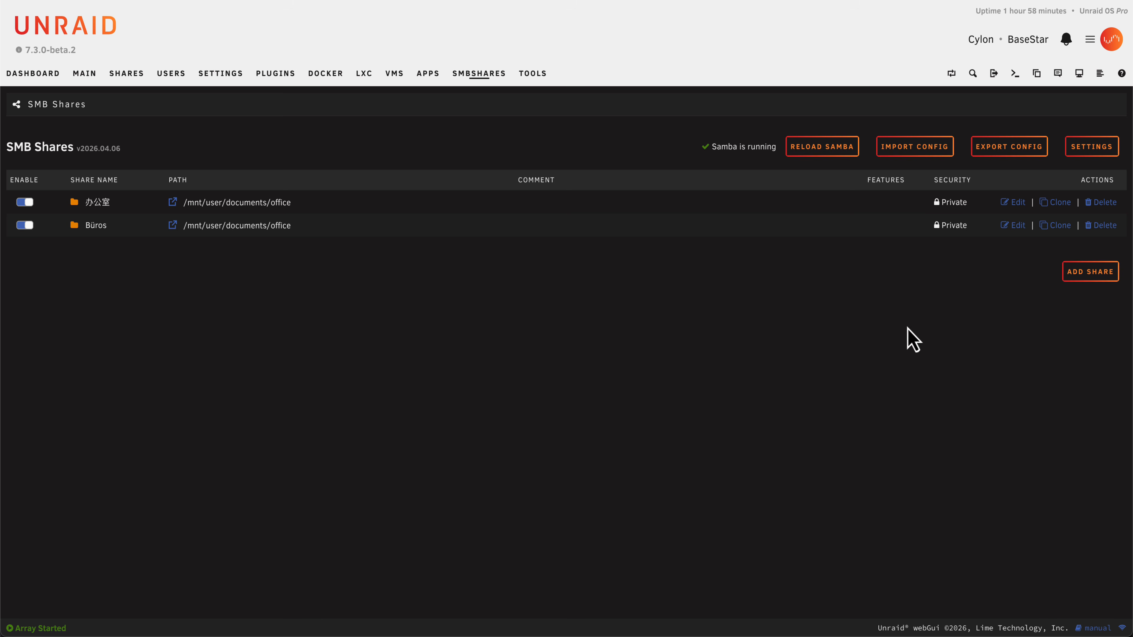
- Clone the Büros custom share and point the copy to the path /mnt/viper/appdata/4get/ with the share name 4get
{"action": "left_click", "coordinate": [1053, 226]}
{"action": "scroll", "coordinate": [496, 397], "scroll_direction": "down", "scroll_amount": 1}
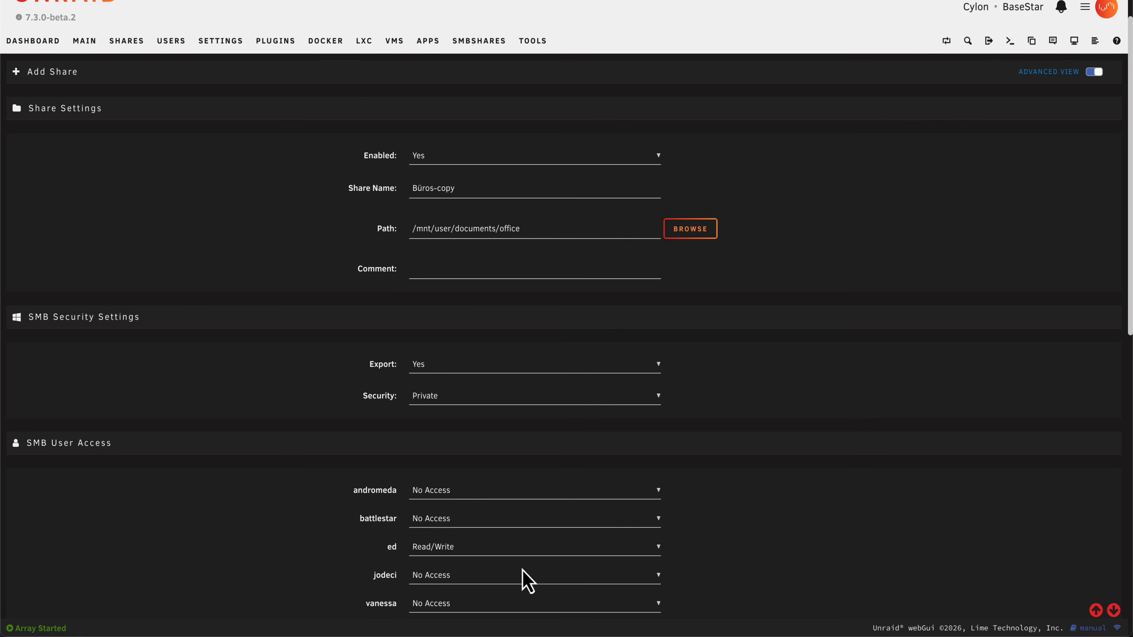
{"action": "scroll", "coordinate": [526, 580], "scroll_direction": "down", "scroll_amount": 2}
{"action": "scroll", "coordinate": [573, 511], "scroll_direction": "up", "scroll_amount": 2}
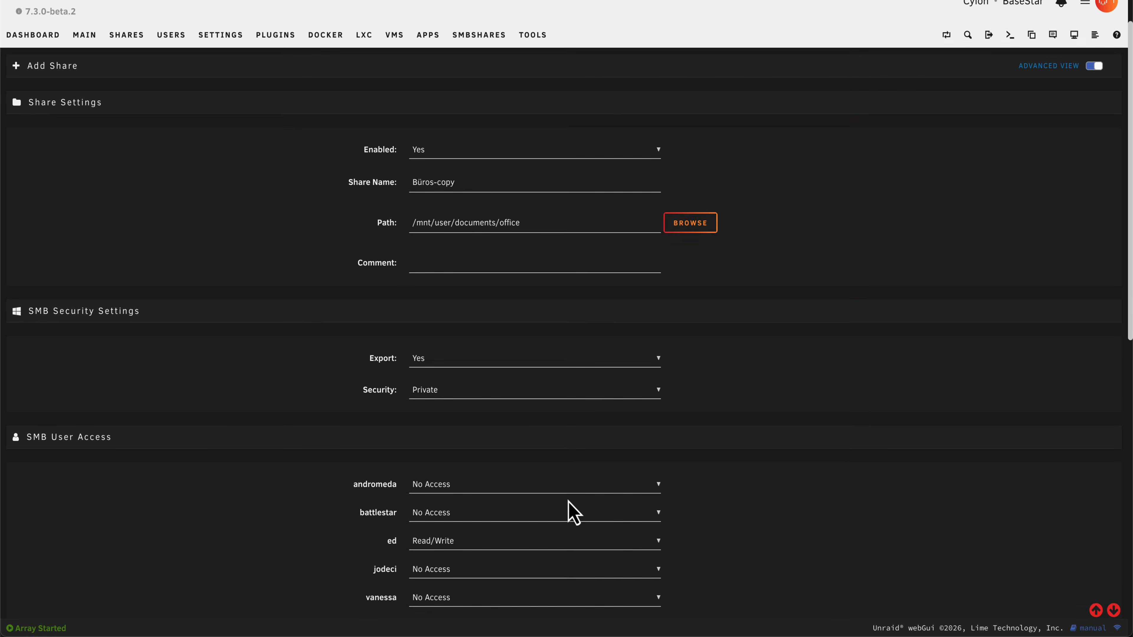
{"action": "scroll", "coordinate": [574, 511], "scroll_direction": "up", "scroll_amount": 1}
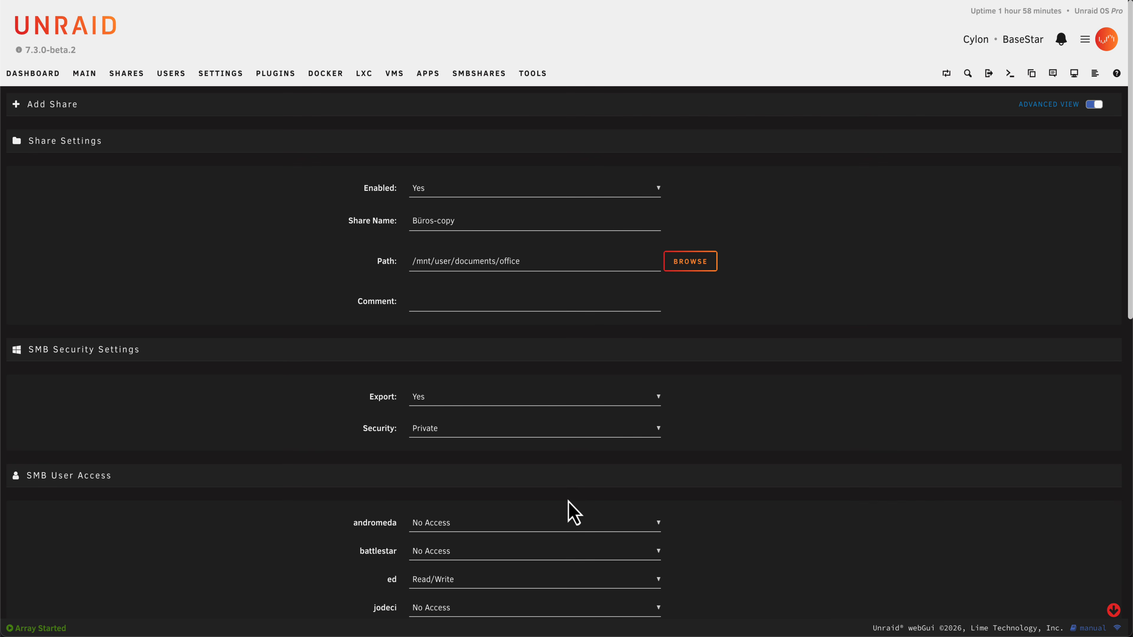
{"action": "left_click", "coordinate": [677, 266]}
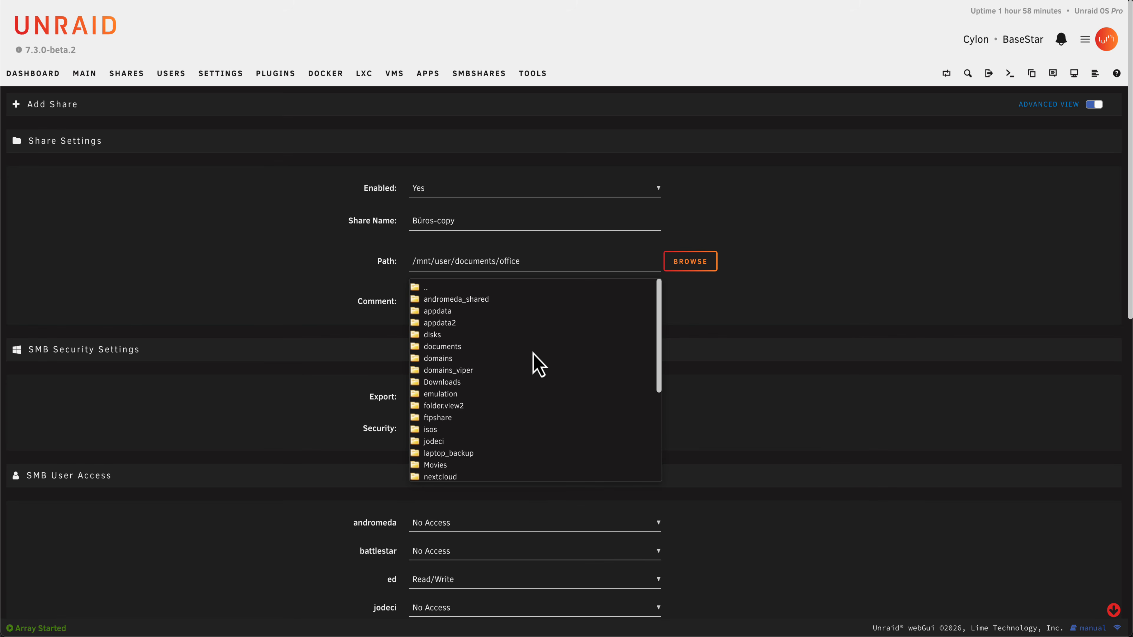
{"action": "left_click", "coordinate": [513, 322]}
{"action": "left_click", "coordinate": [750, 191]}
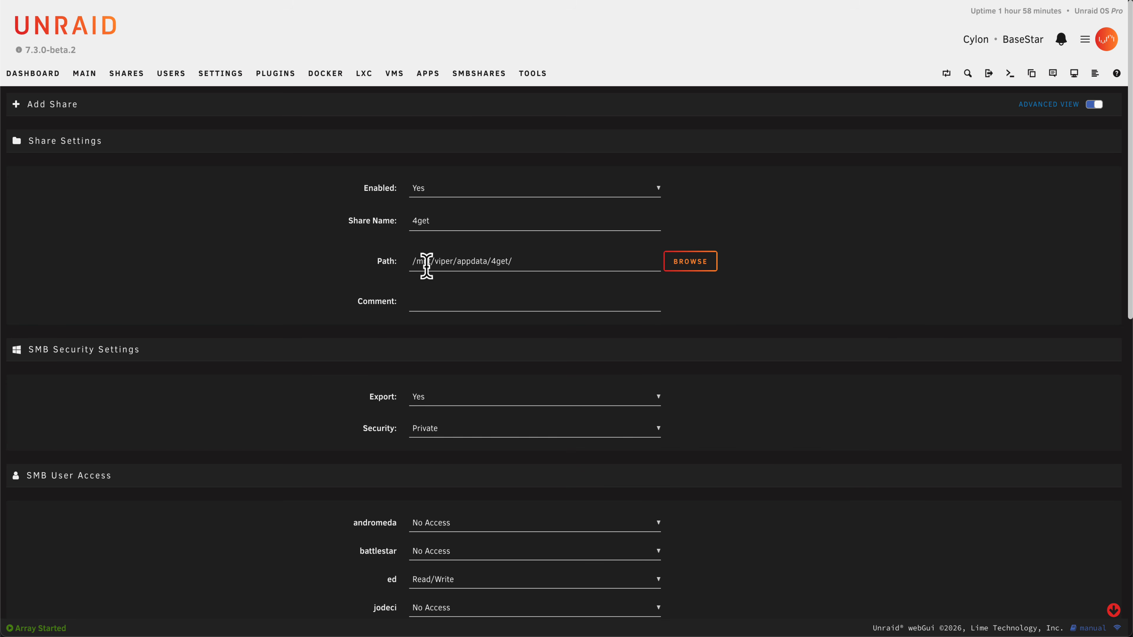
- Review the cloned user access and permission settings and add the 4get share
{"action": "scroll", "coordinate": [486, 446], "scroll_direction": "down", "scroll_amount": 10}
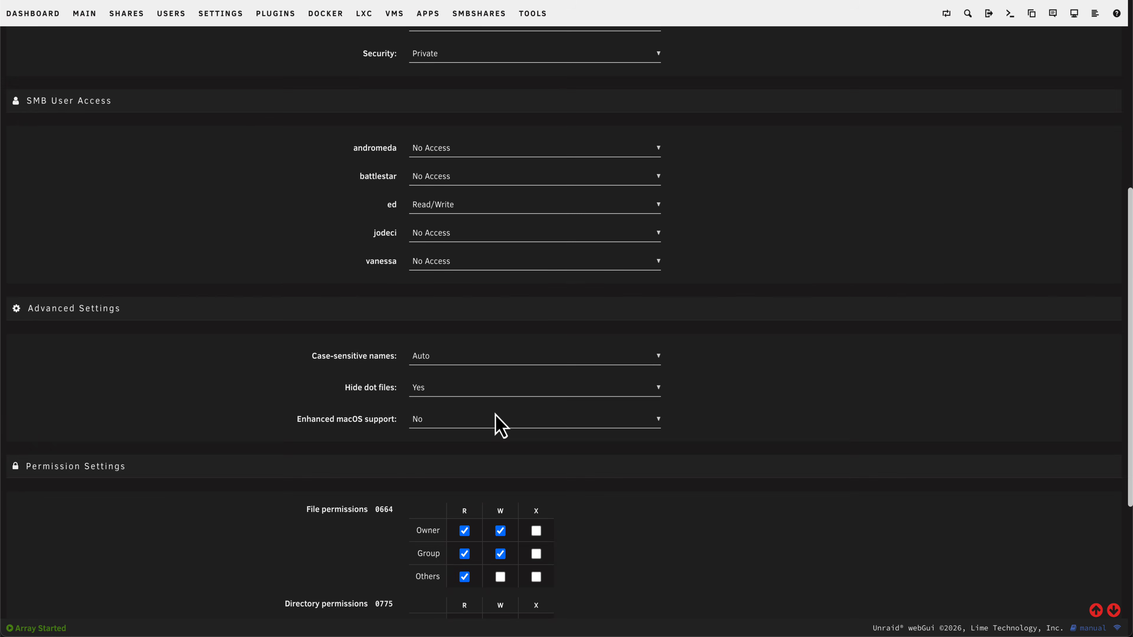
{"action": "scroll", "coordinate": [566, 491], "scroll_direction": "down", "scroll_amount": 3}
{"action": "scroll", "coordinate": [615, 467], "scroll_direction": "up", "scroll_amount": 10}
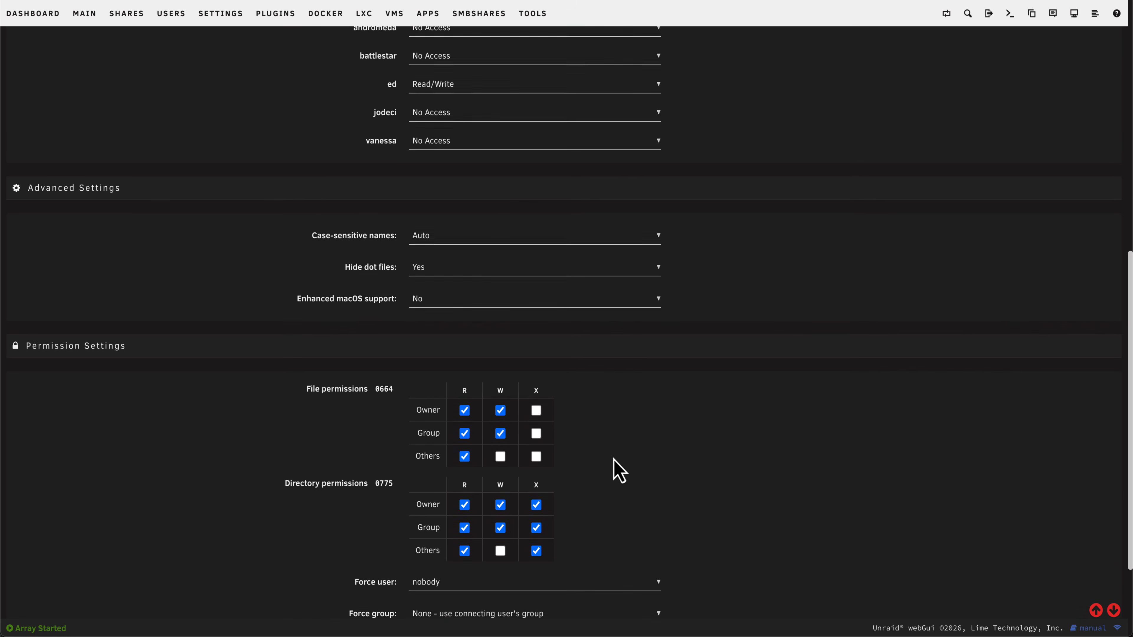
{"action": "scroll", "coordinate": [608, 279], "scroll_direction": "up", "scroll_amount": 3}
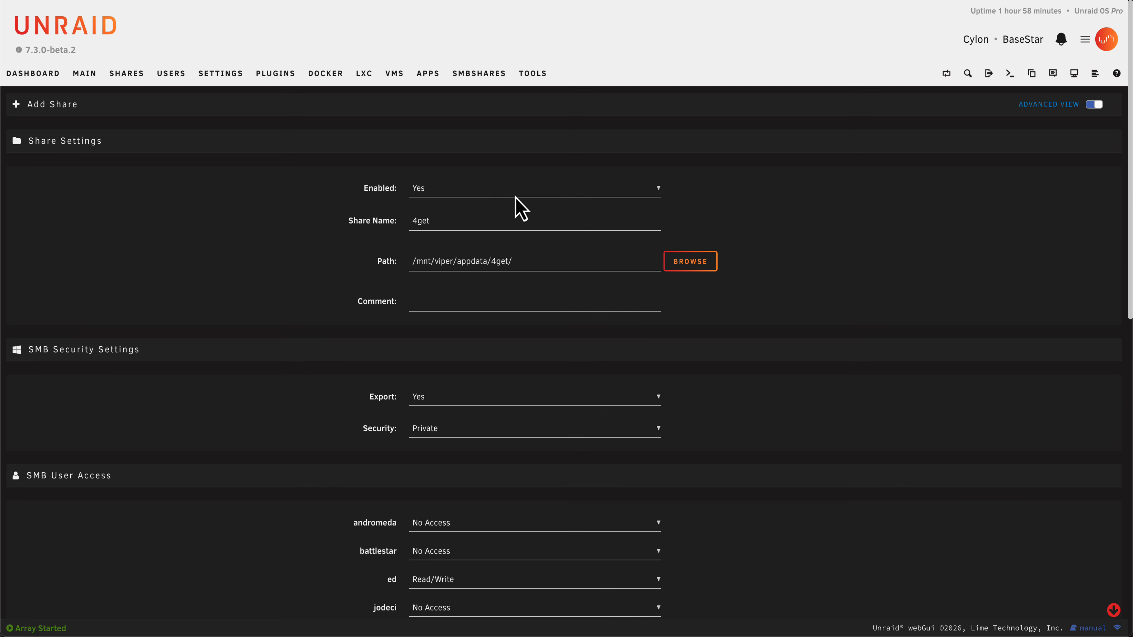
{"action": "scroll", "coordinate": [423, 424], "scroll_direction": "down", "scroll_amount": 15}
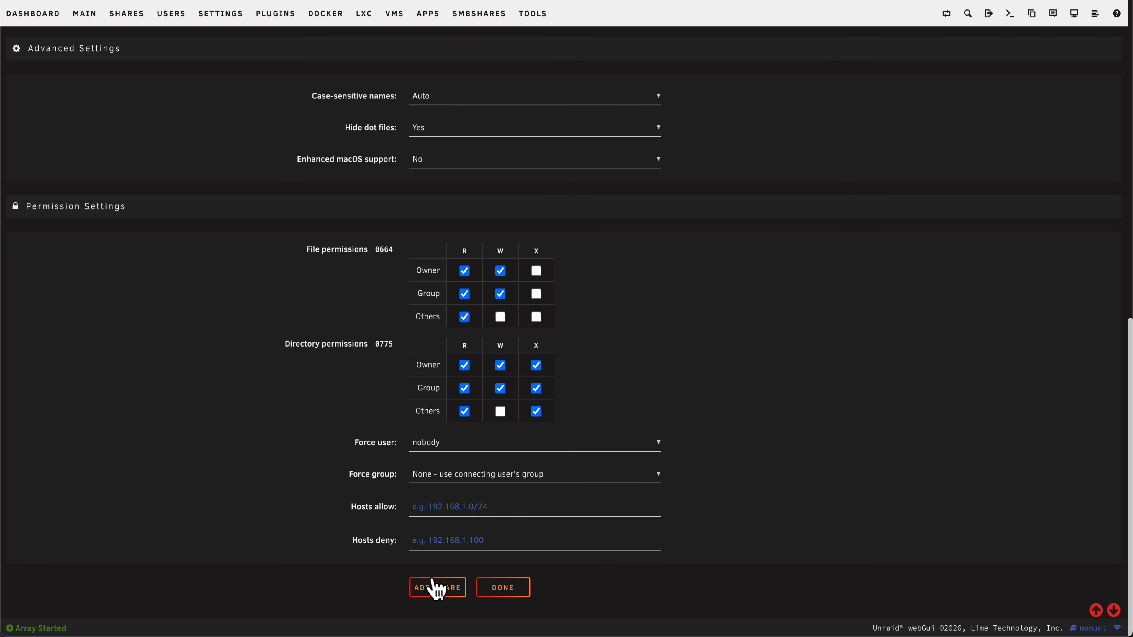
{"action": "left_click", "coordinate": [435, 587]}
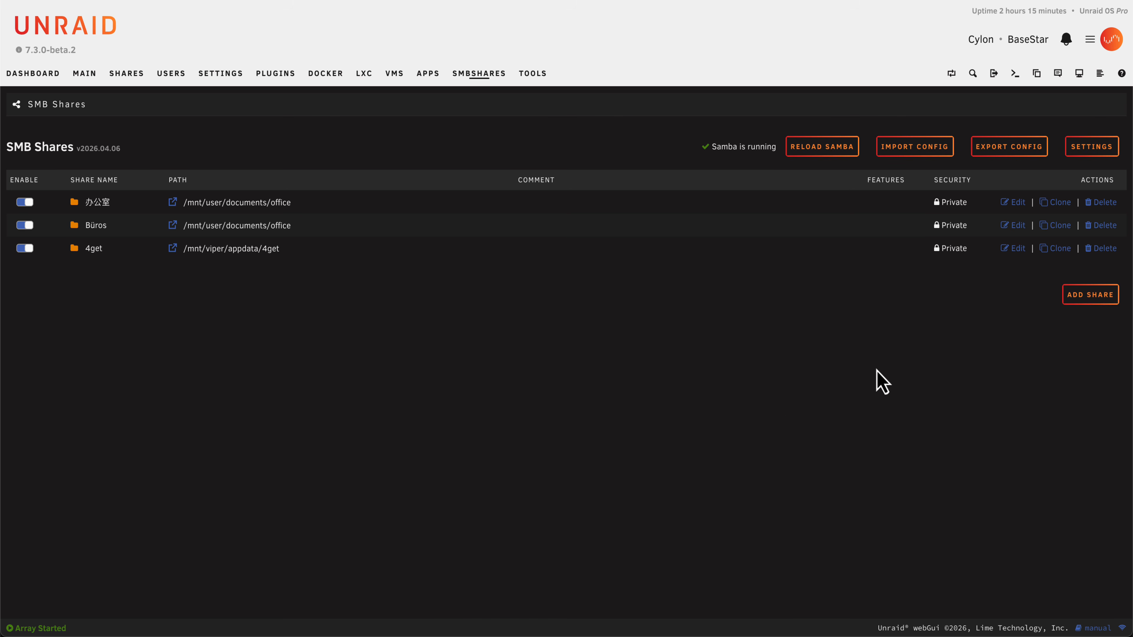
- Start a new custom share for the path /mnt/user/Downloads/usenet/completed/ and name it Completed Usenet
{"action": "left_click", "coordinate": [1075, 298]}
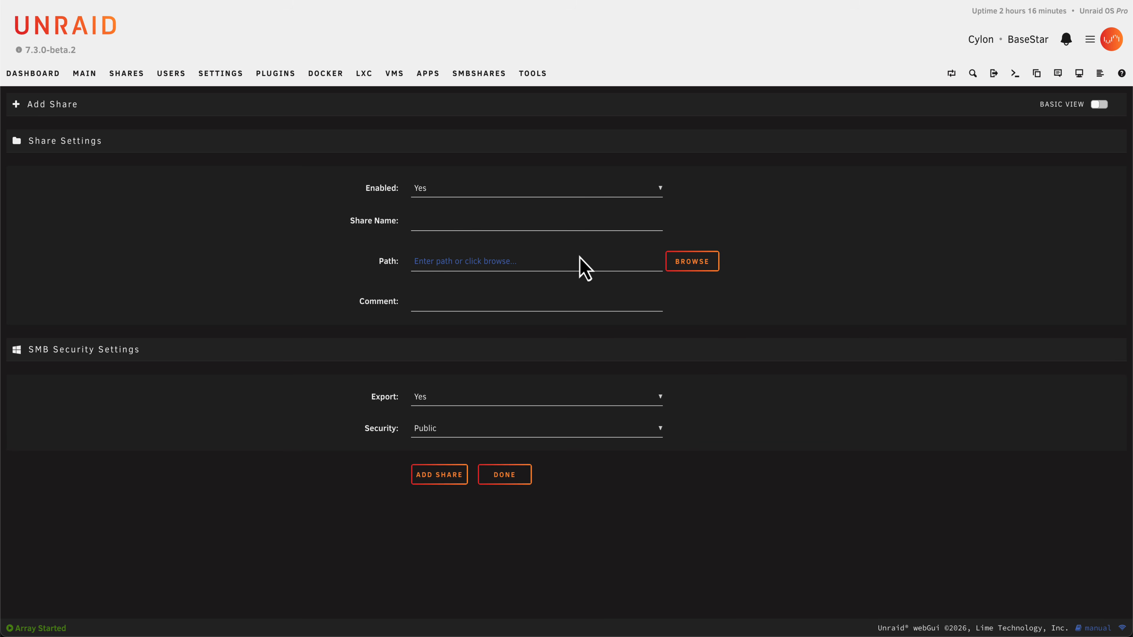
{"action": "left_click", "coordinate": [696, 268]}
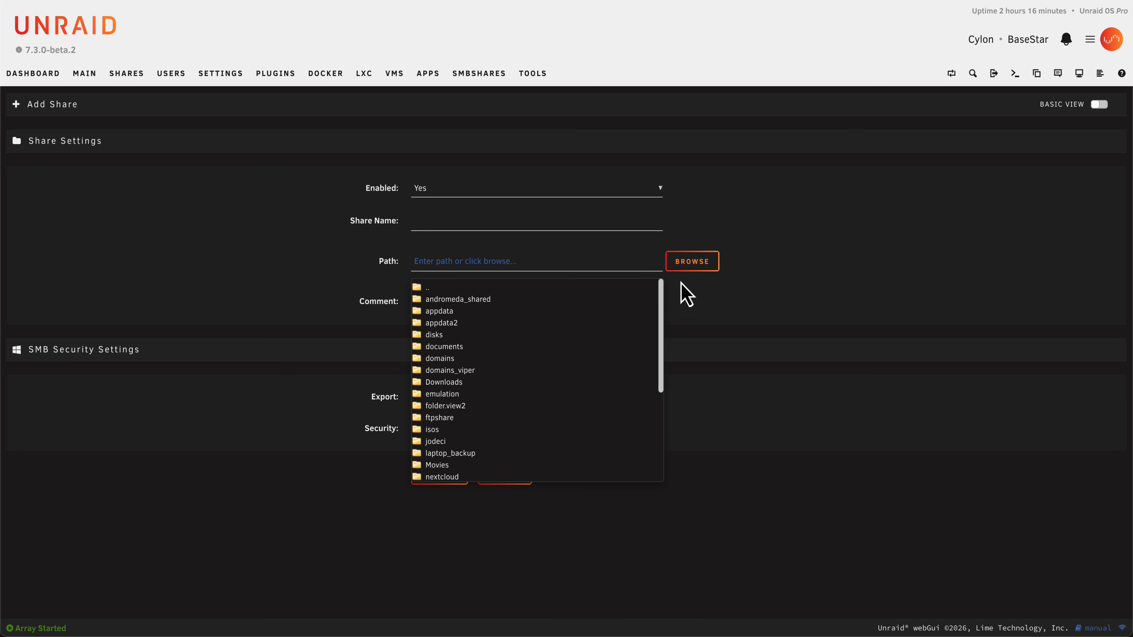
{"action": "left_click", "coordinate": [451, 382]}
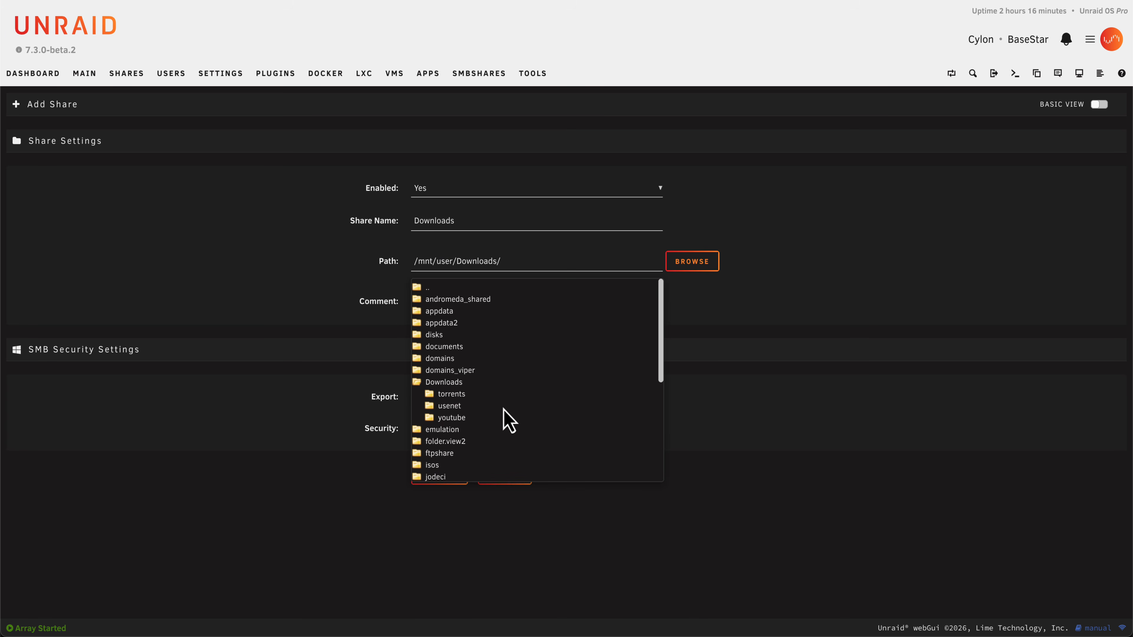
{"action": "left_click", "coordinate": [449, 406]}
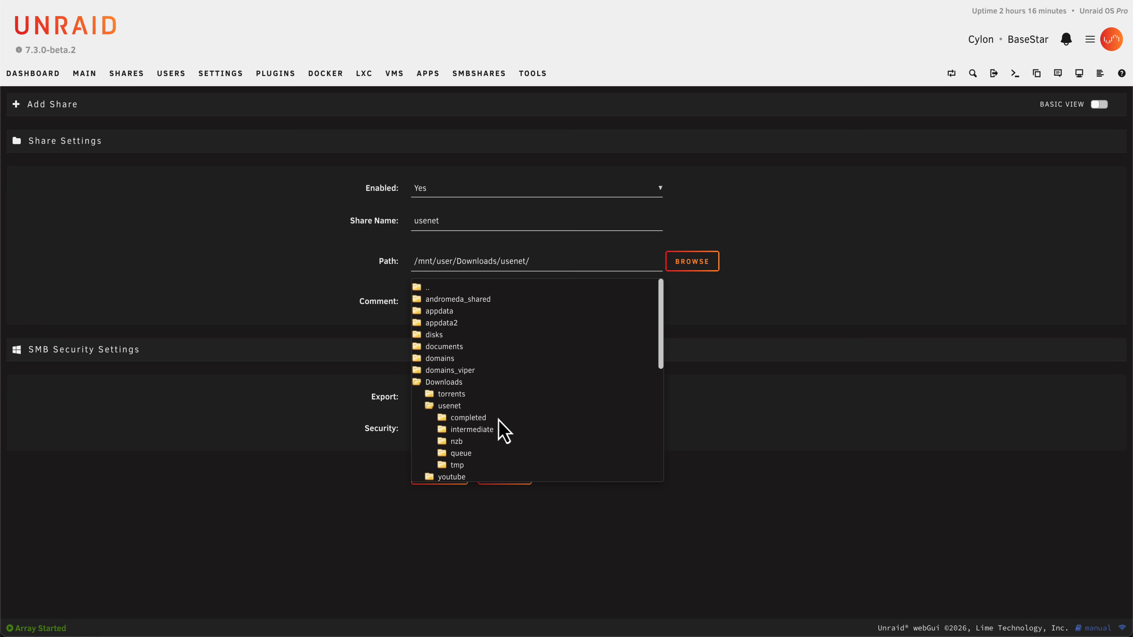
{"action": "left_click", "coordinate": [468, 418]}
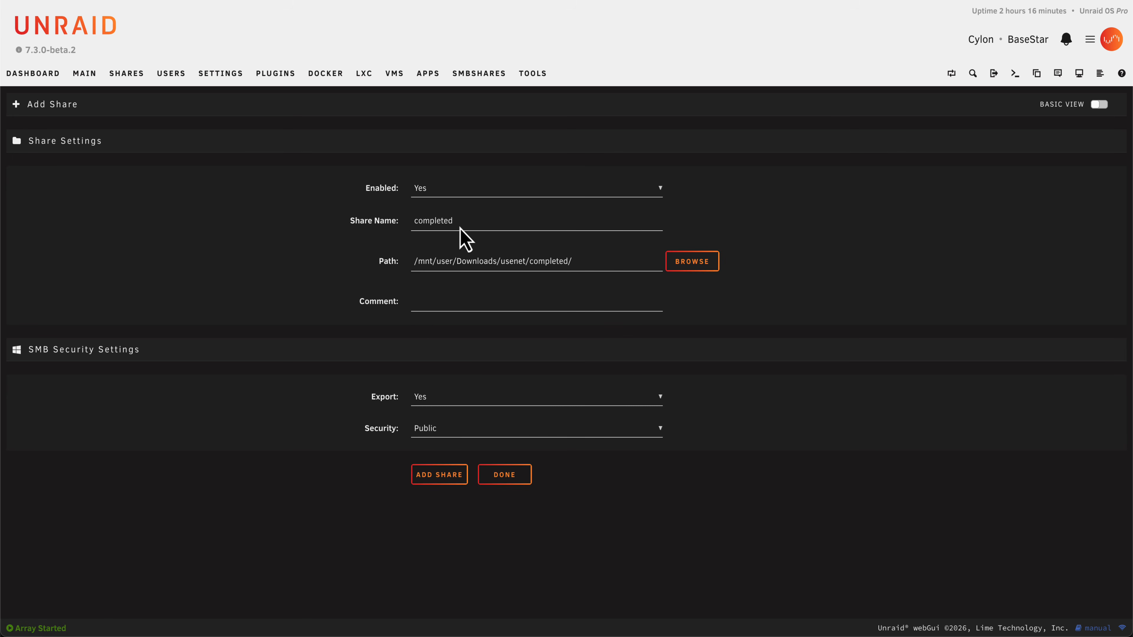
{"action": "left_click_drag", "start_coordinate": [461, 224], "coordinate": [404, 223]}
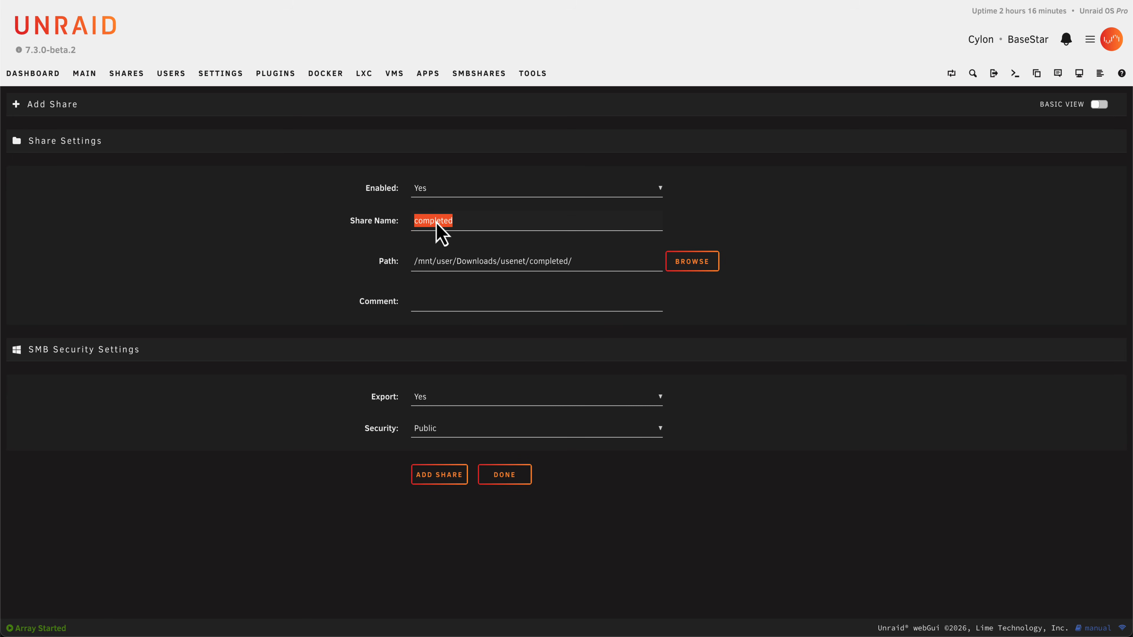
{"action": "type", "text": "Completed Usenet"}
- Set the share's security to Private, give the third listed user Read/Write access, and add the share
{"action": "left_click", "coordinate": [642, 428]}
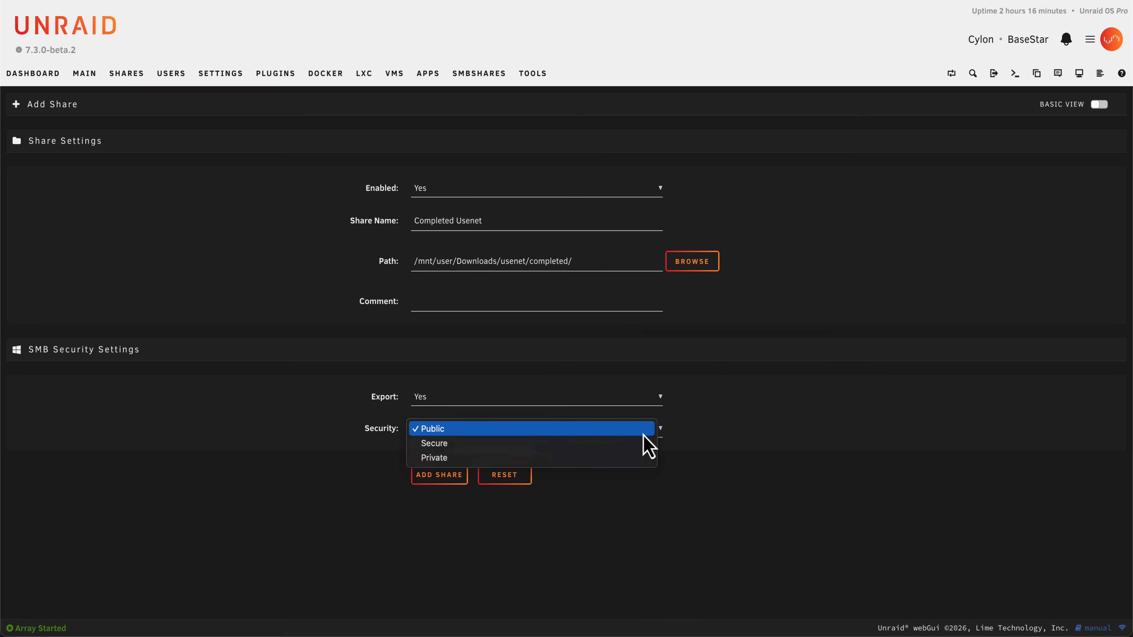
{"action": "left_click", "coordinate": [644, 459]}
{"action": "scroll", "coordinate": [642, 466], "scroll_direction": "down", "scroll_amount": 2}
{"action": "left_click", "coordinate": [614, 523]}
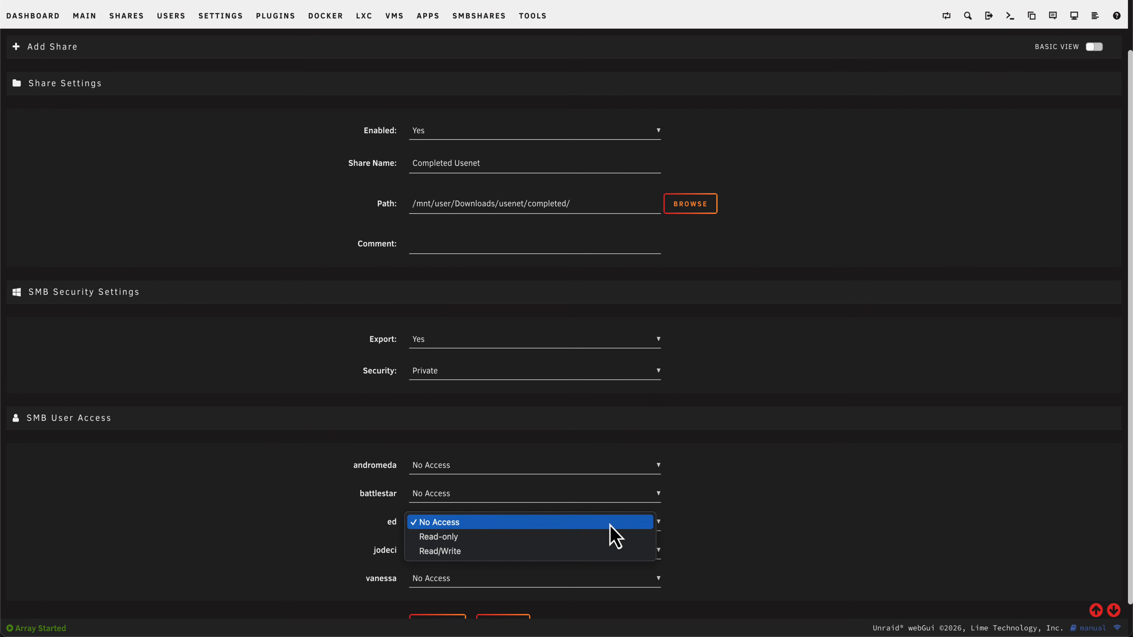
{"action": "left_click", "coordinate": [607, 551]}
{"action": "scroll", "coordinate": [491, 580], "scroll_direction": "down", "scroll_amount": 1}
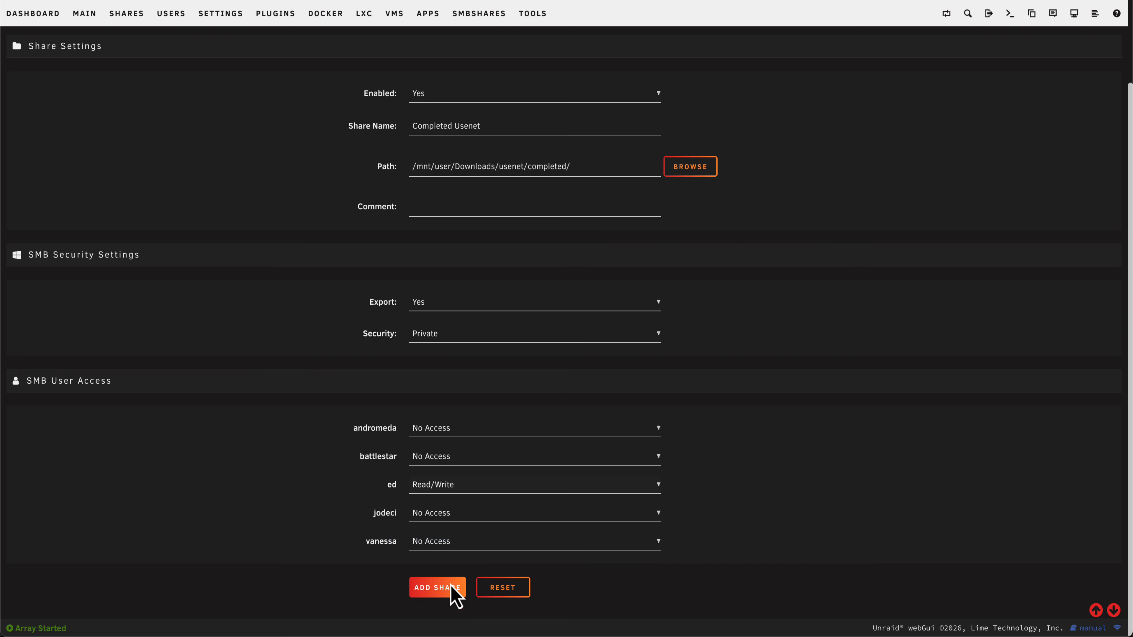
{"action": "left_click", "coordinate": [448, 589]}
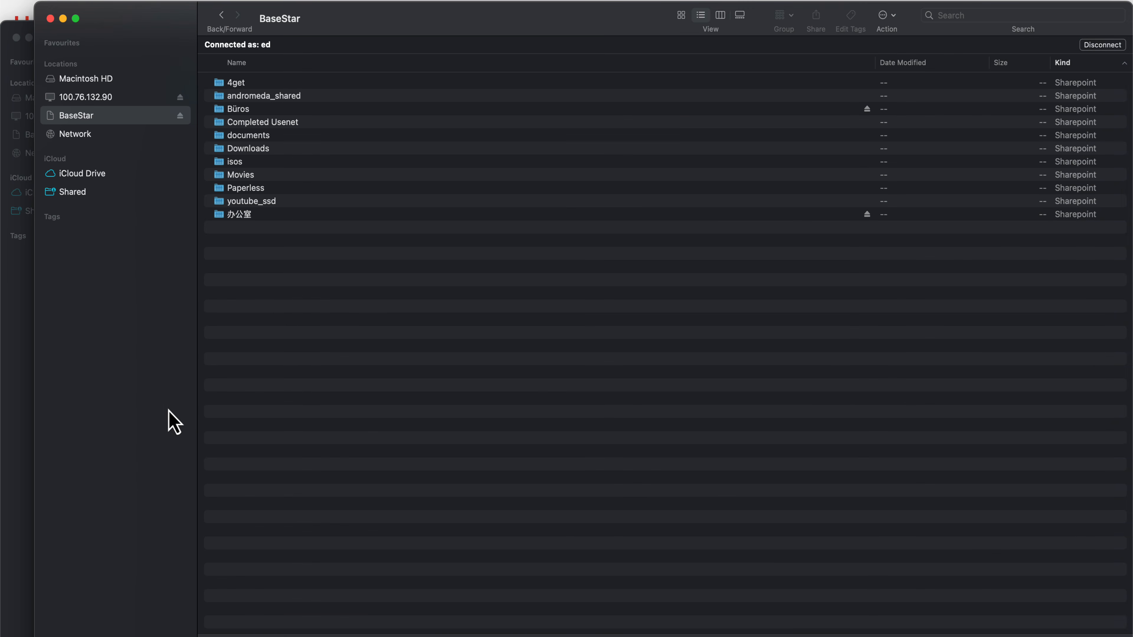
- Switch to Finder, check the contents of the Completed Usenet share on BaseStar, and close the window
{"action": "double_click", "coordinate": [274, 127]}
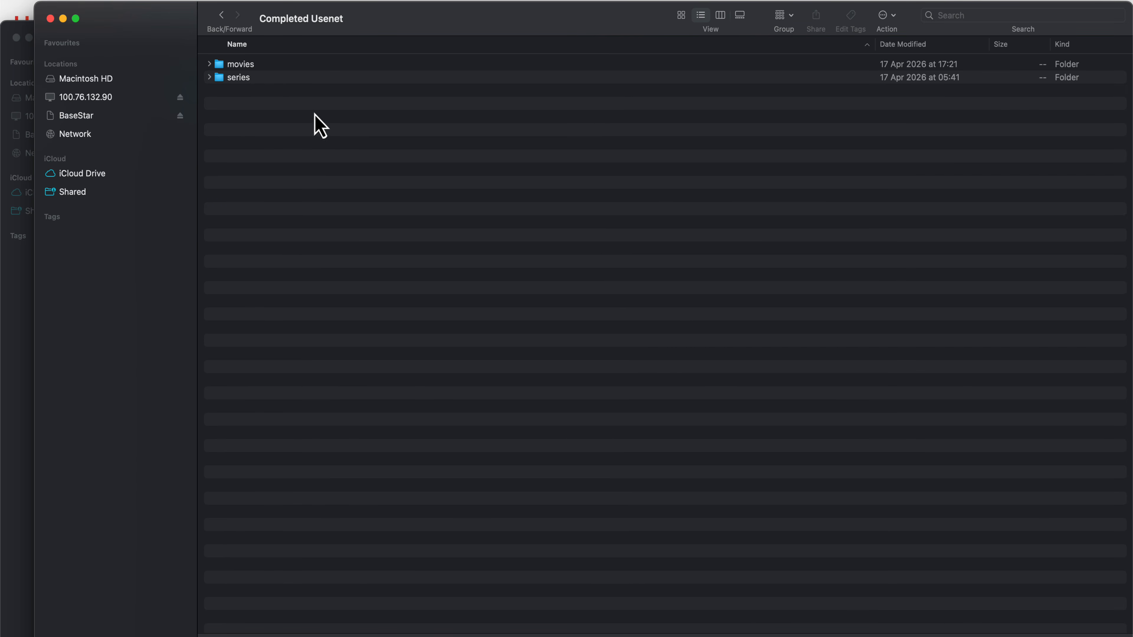
{"action": "left_click", "coordinate": [50, 18]}
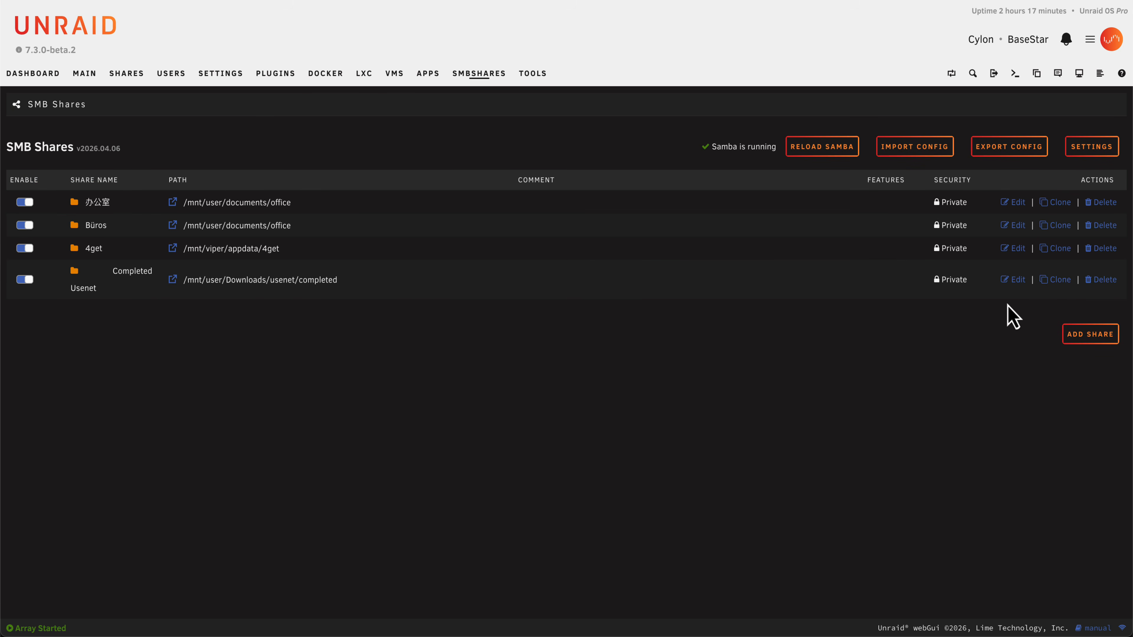
- Edit the 办公室 share in advanced view, try setting Enhanced macOS support to Yes, and read that option's help
{"action": "left_click", "coordinate": [1018, 203]}
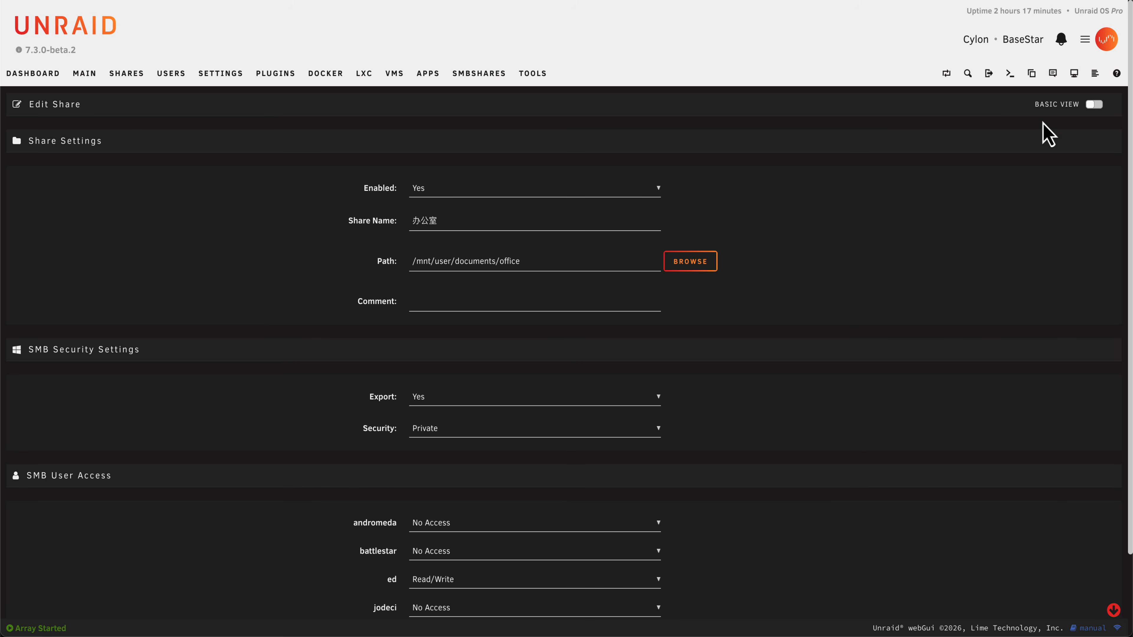
{"action": "left_click", "coordinate": [1055, 109]}
{"action": "scroll", "coordinate": [814, 192], "scroll_direction": "down", "scroll_amount": 4}
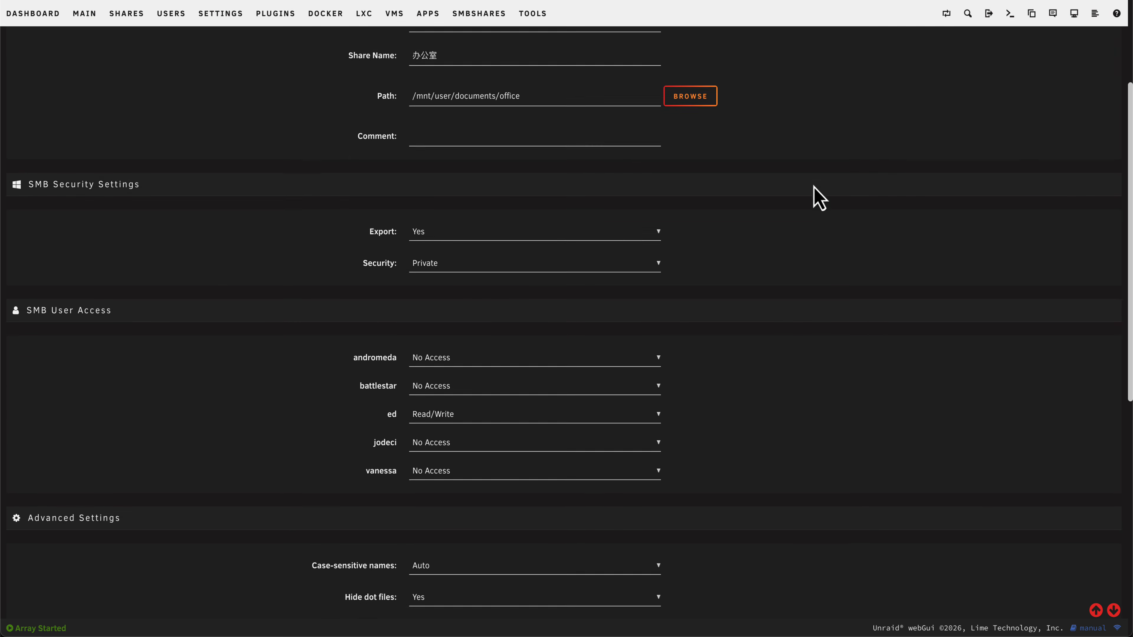
{"action": "scroll", "coordinate": [820, 198], "scroll_direction": "down", "scroll_amount": 5}
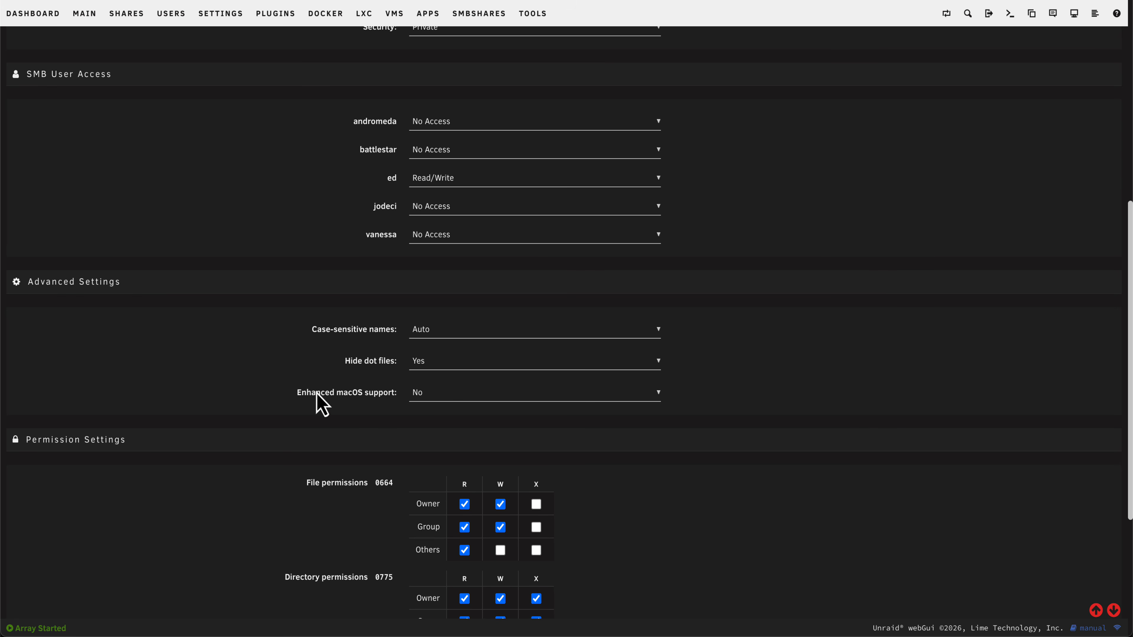
{"action": "left_click", "coordinate": [449, 395]}
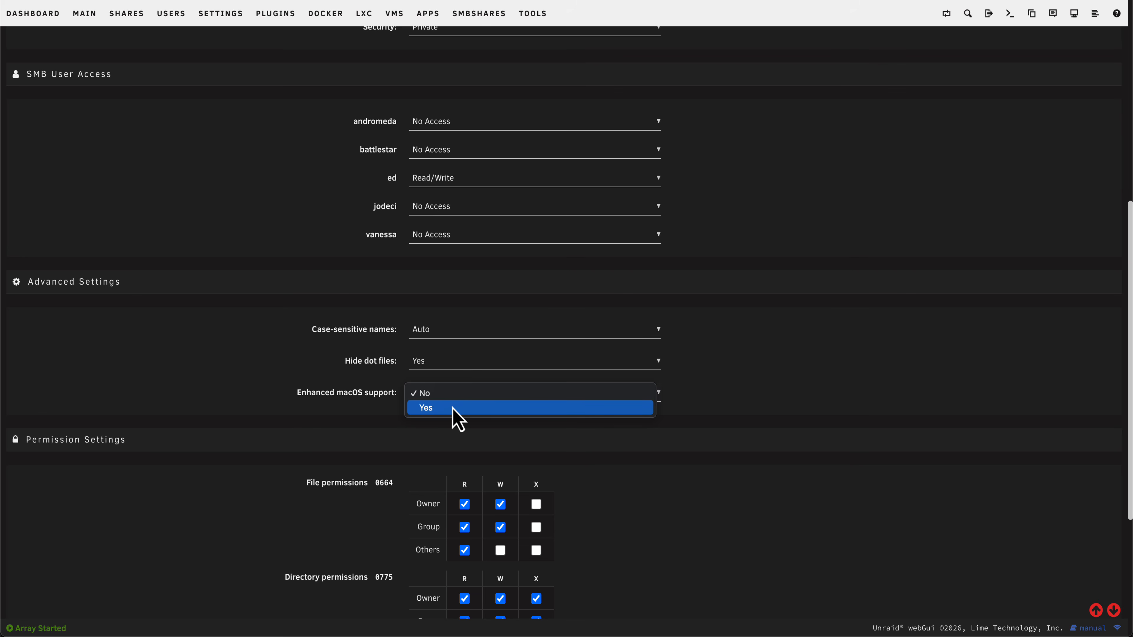
{"action": "left_click", "coordinate": [452, 407]}
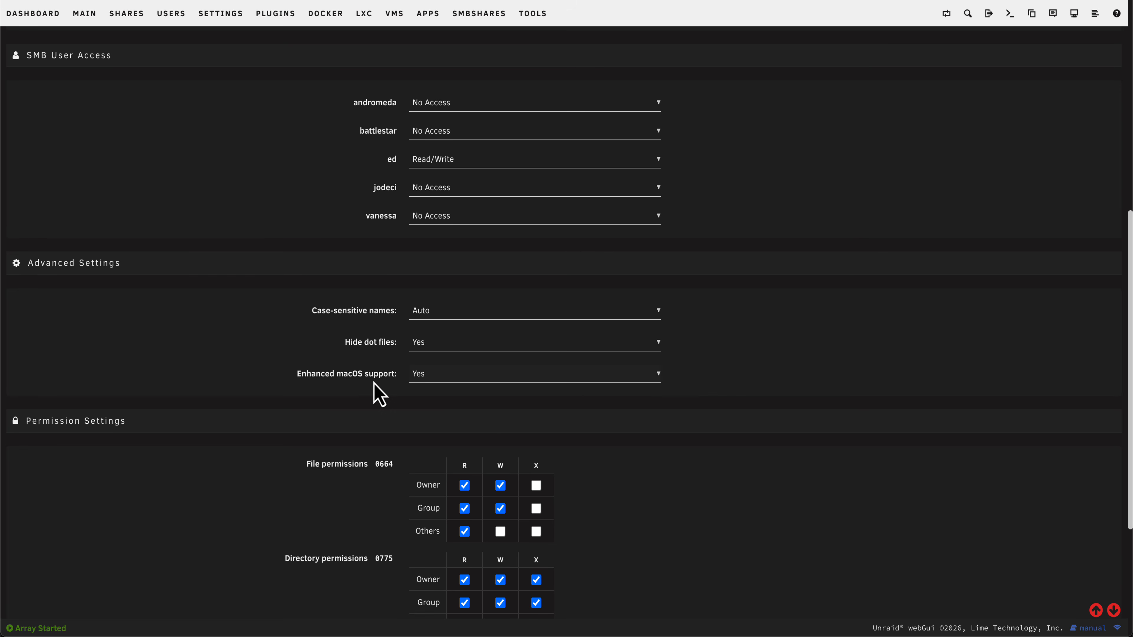
{"action": "left_click", "coordinate": [383, 379]}
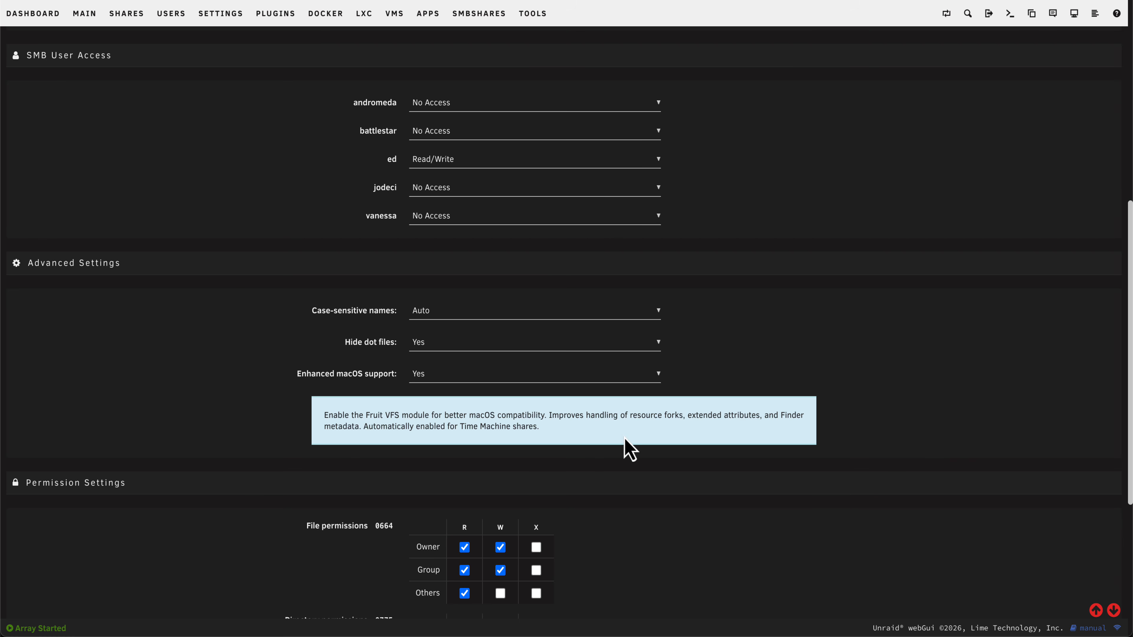
{"action": "left_click", "coordinate": [387, 379]}
- Review the share's permissions, force user choices and Hosts allow help, and return to the SMB shares list without applying
{"action": "scroll", "coordinate": [205, 382], "scroll_direction": "down", "scroll_amount": 2}
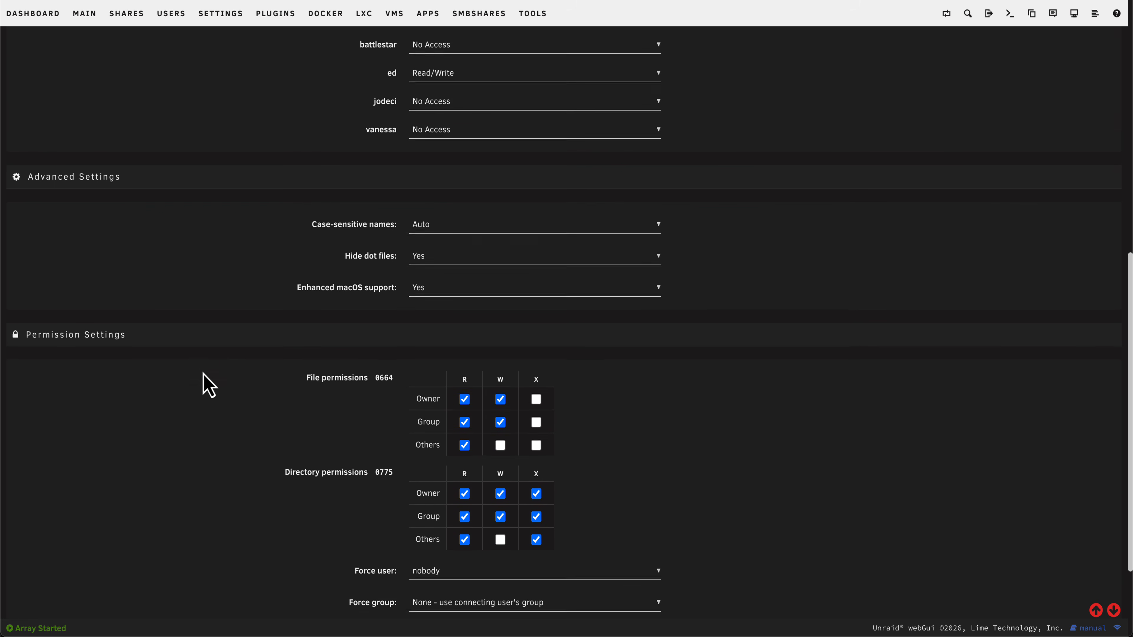
{"action": "scroll", "coordinate": [214, 406], "scroll_direction": "down", "scroll_amount": 1}
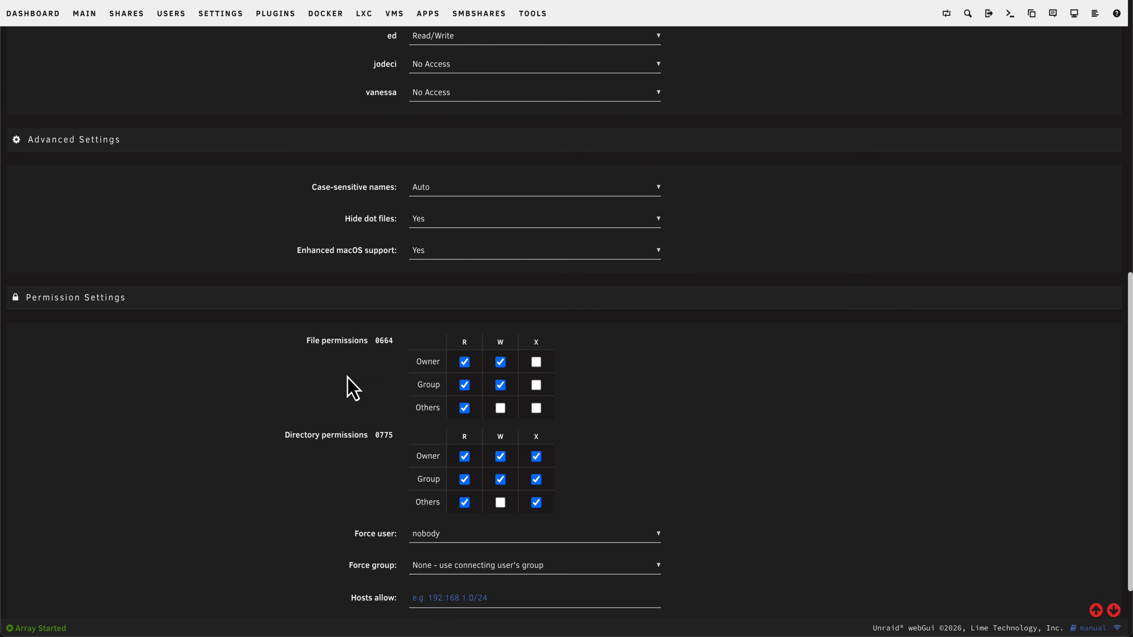
{"action": "scroll", "coordinate": [337, 353], "scroll_direction": "down", "scroll_amount": 2}
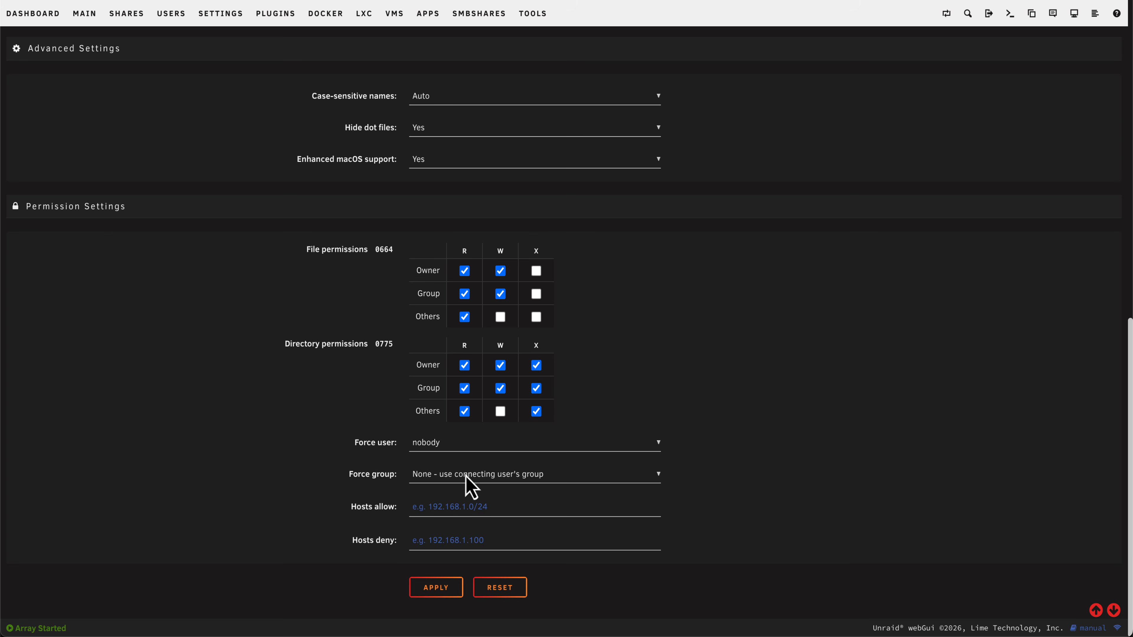
{"action": "left_click", "coordinate": [462, 447]}
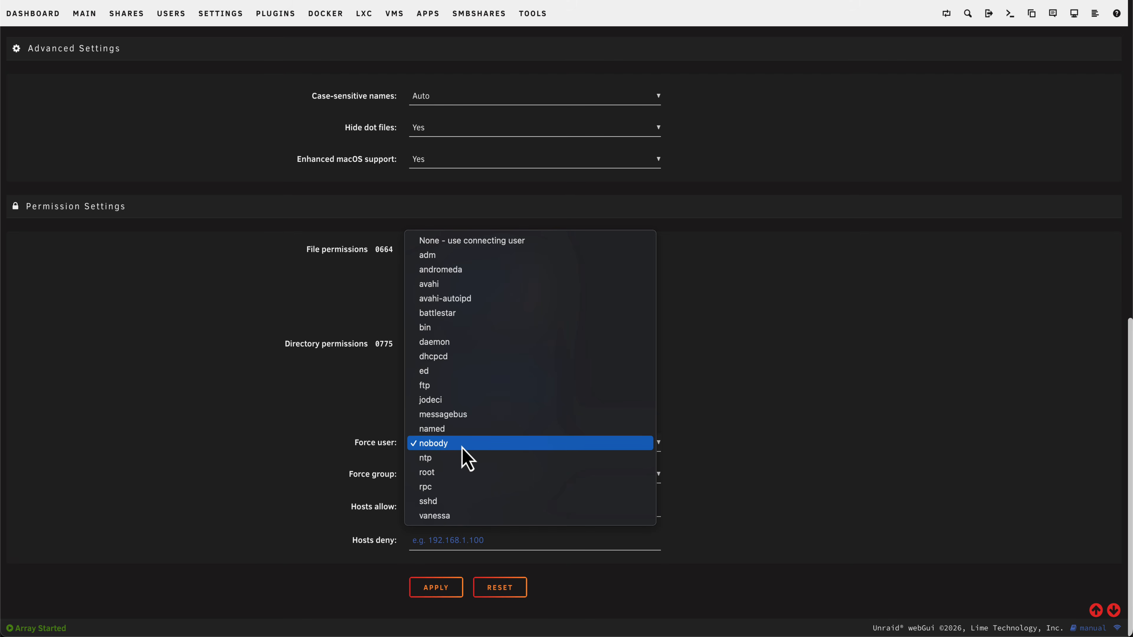
{"action": "left_click", "coordinate": [462, 446]}
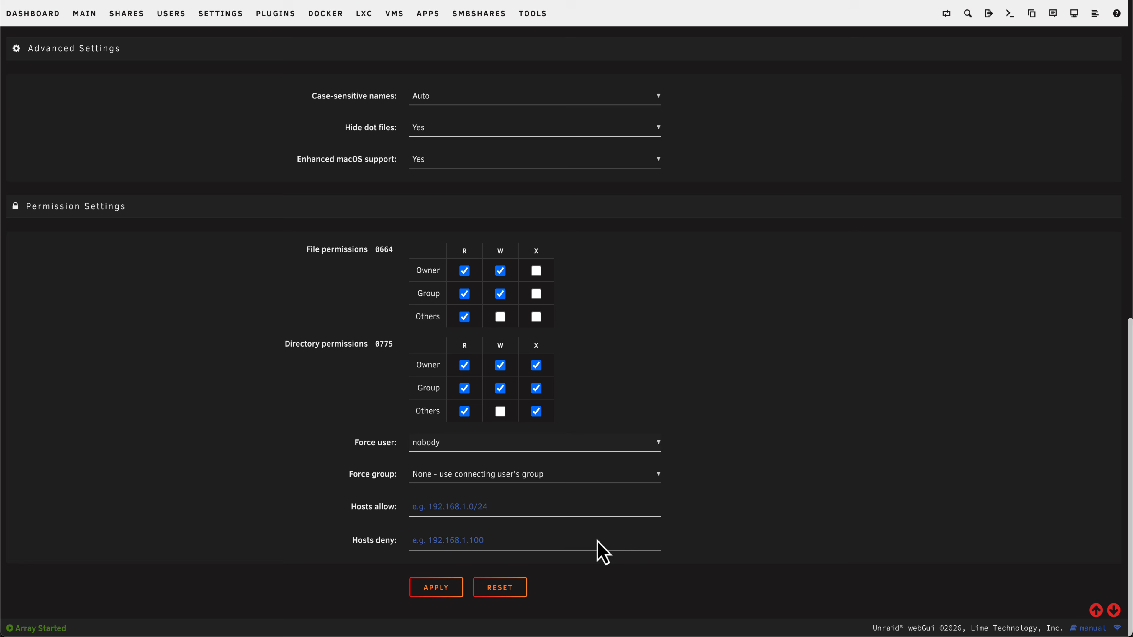
{"action": "left_click", "coordinate": [387, 518]}
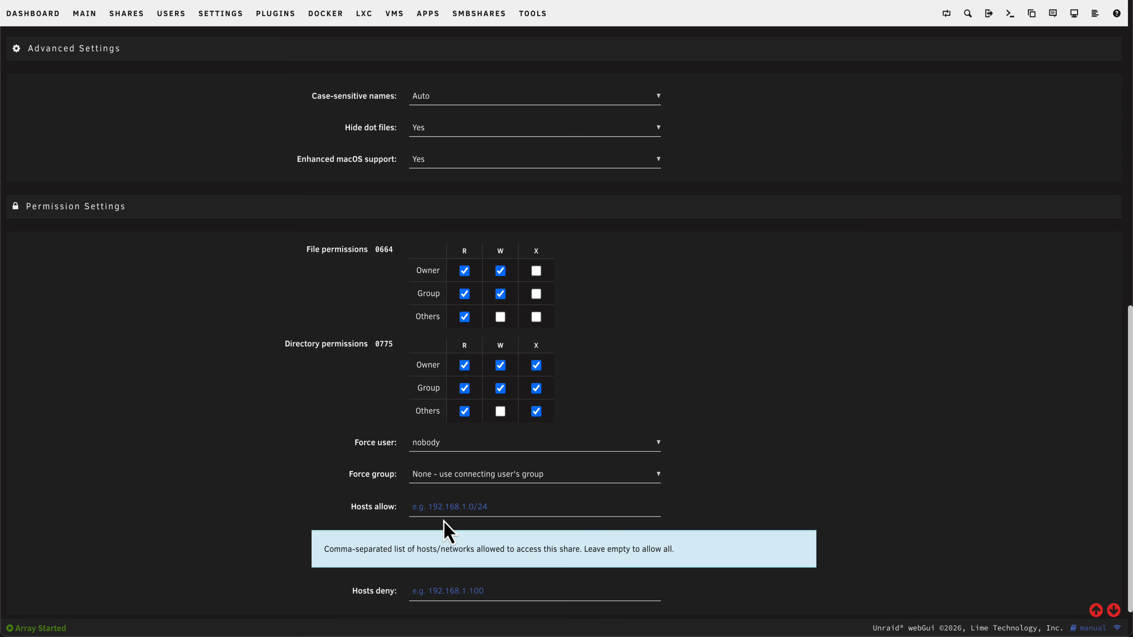
{"action": "left_click", "coordinate": [380, 508]}
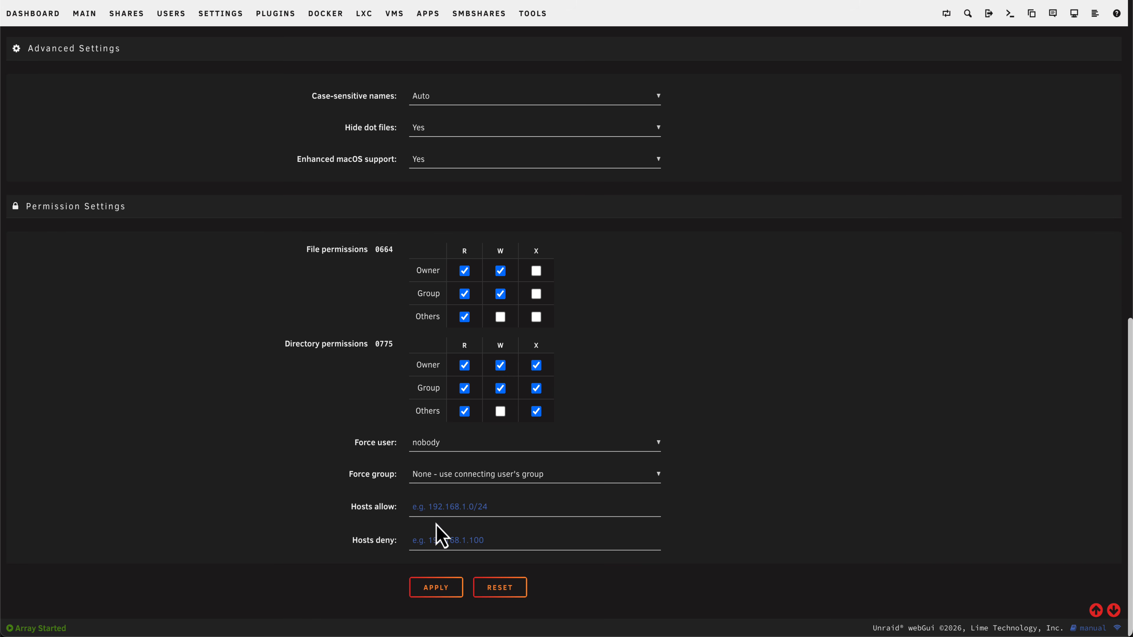
{"action": "scroll", "coordinate": [436, 524], "scroll_direction": "up", "scroll_amount": 12}
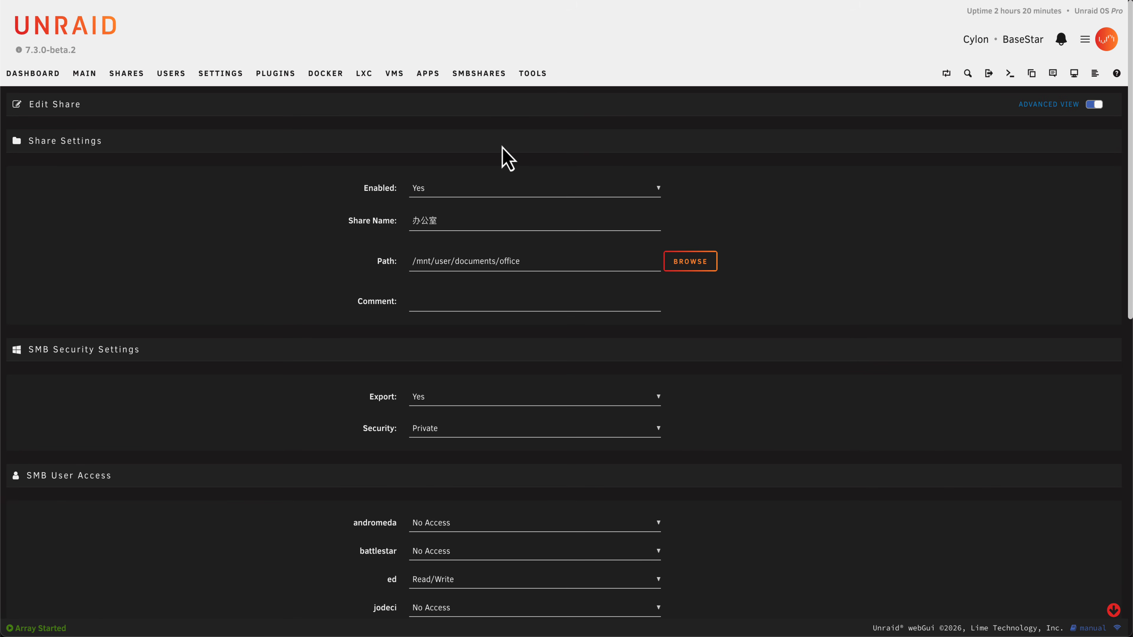
{"action": "left_click", "coordinate": [491, 78]}
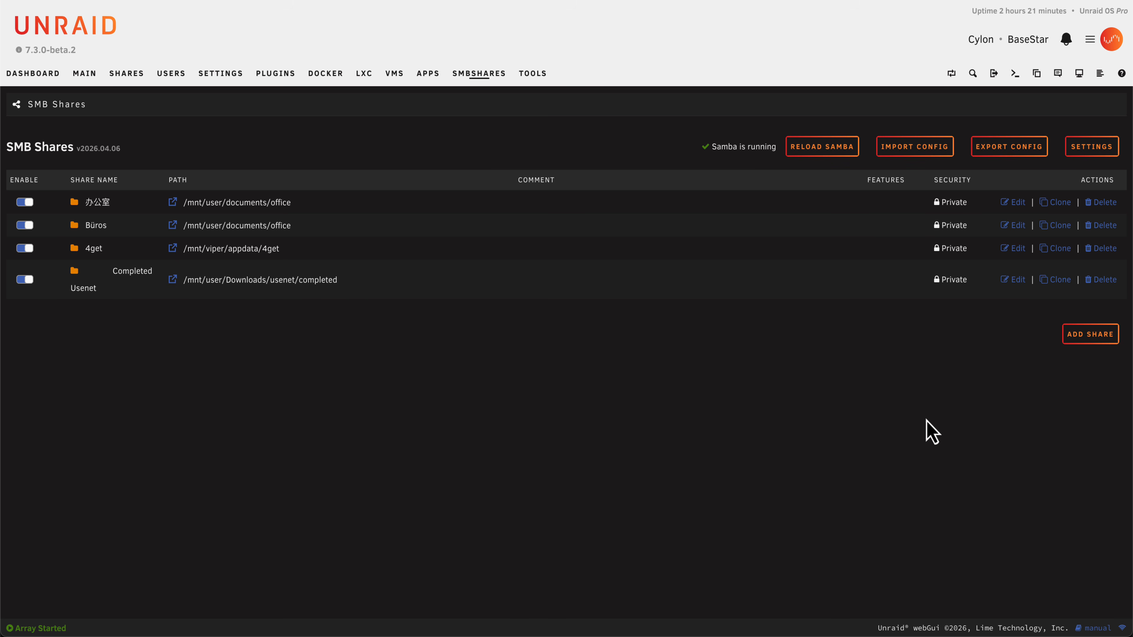
- Start another custom share and point it to the path /mnt/user/isos/unraid/
{"action": "left_click", "coordinate": [1079, 336]}
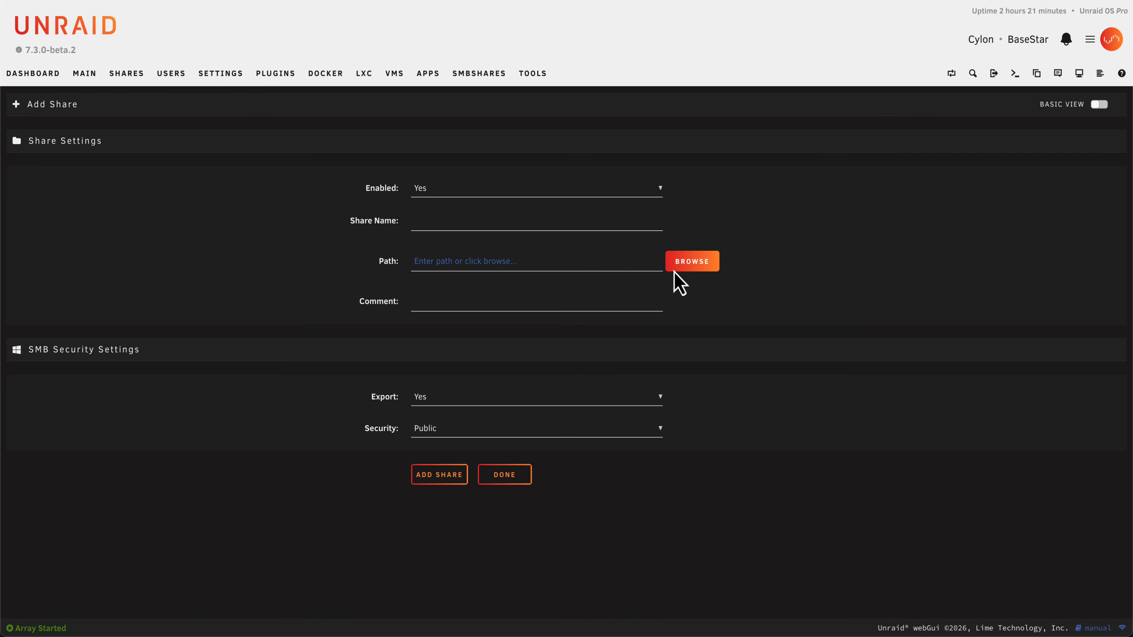
{"action": "left_click", "coordinate": [678, 267]}
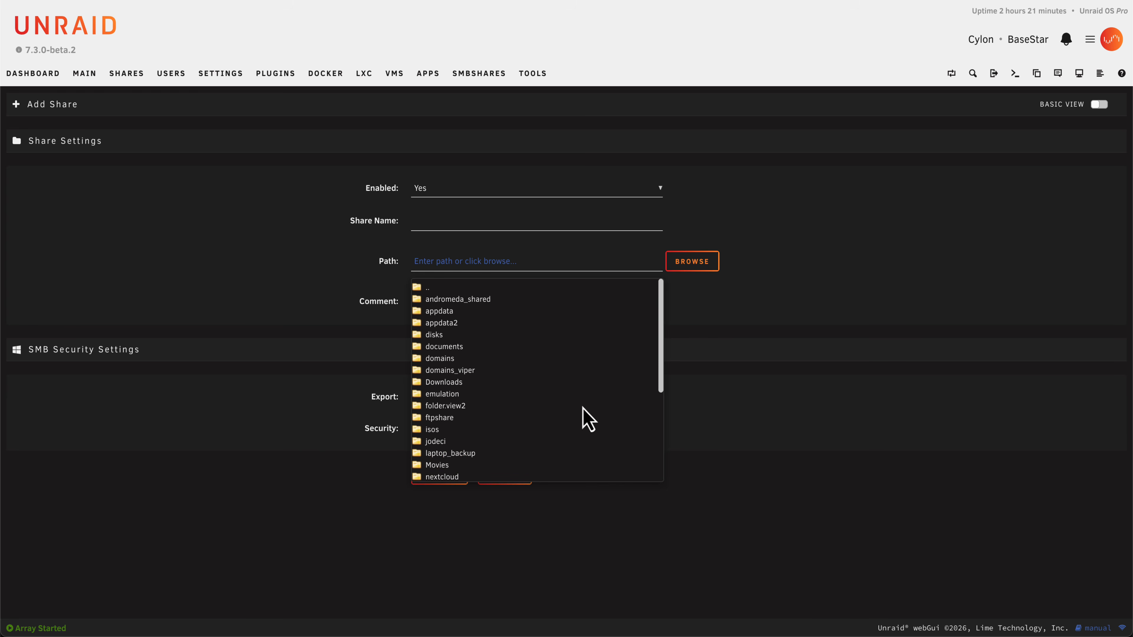
{"action": "left_click", "coordinate": [431, 431]}
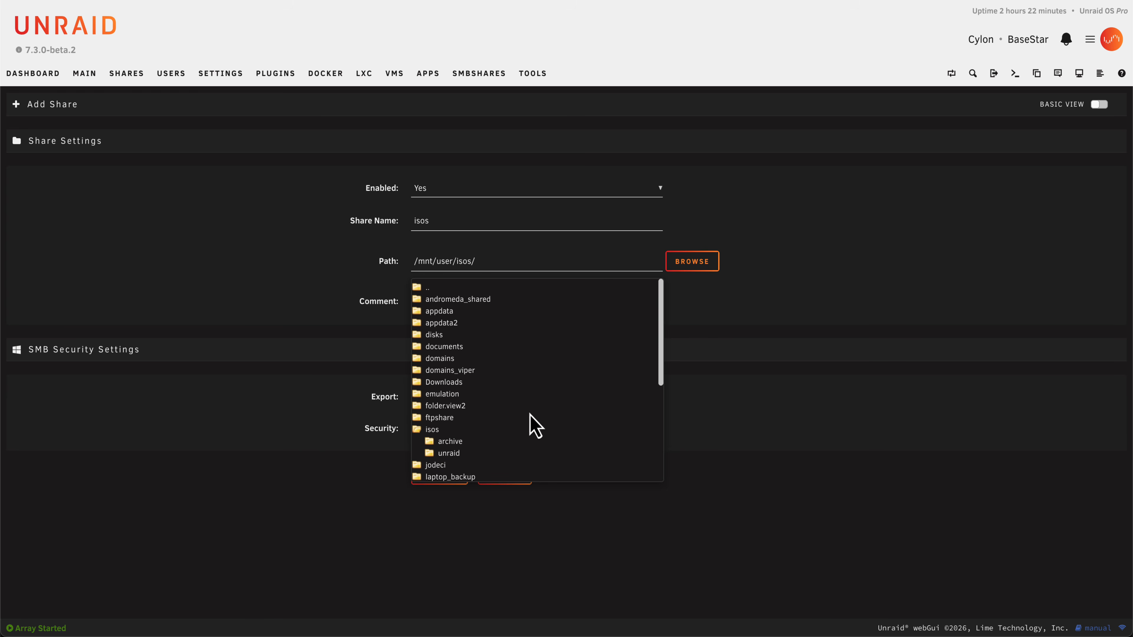
{"action": "left_click", "coordinate": [450, 452]}
{"action": "scroll", "coordinate": [587, 422], "scroll_direction": "down", "scroll_amount": 2}
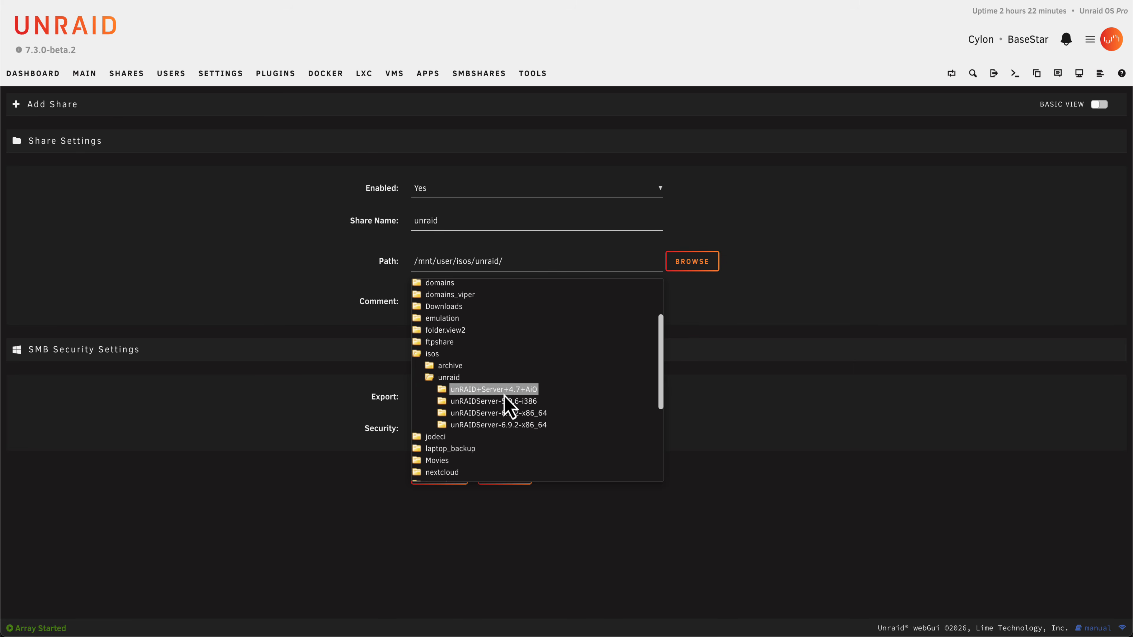
{"action": "left_click", "coordinate": [843, 324]}
- Name the new share My Share ❤️ and add it with Public security
{"action": "left_click_drag", "start_coordinate": [448, 222], "coordinate": [412, 222]}
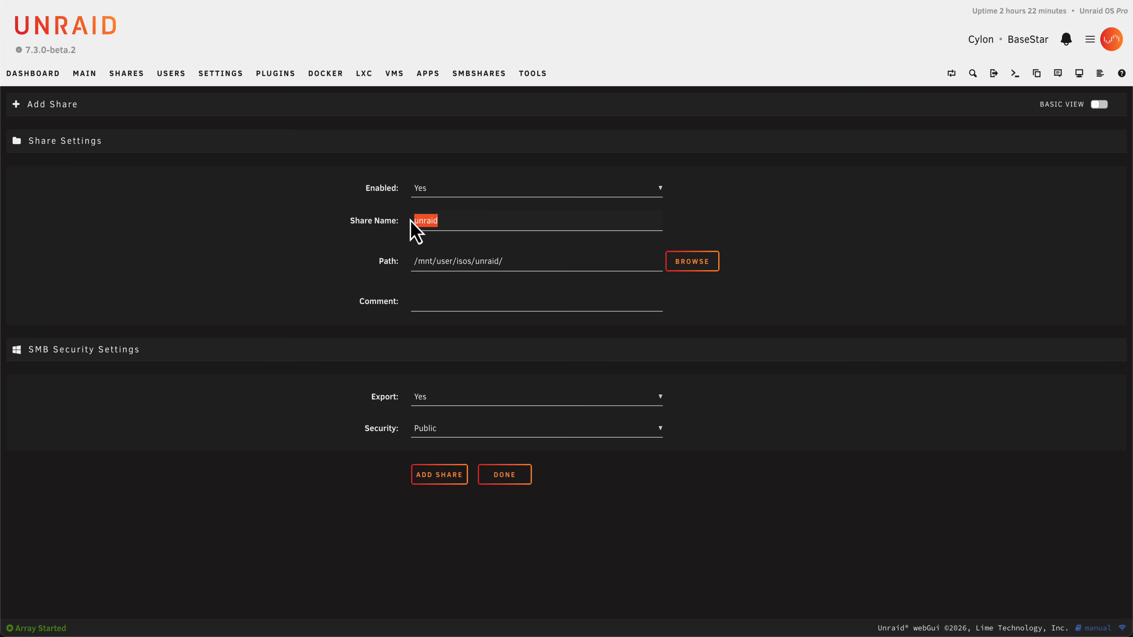
{"action": "type", "text": "My Share ❤️"}
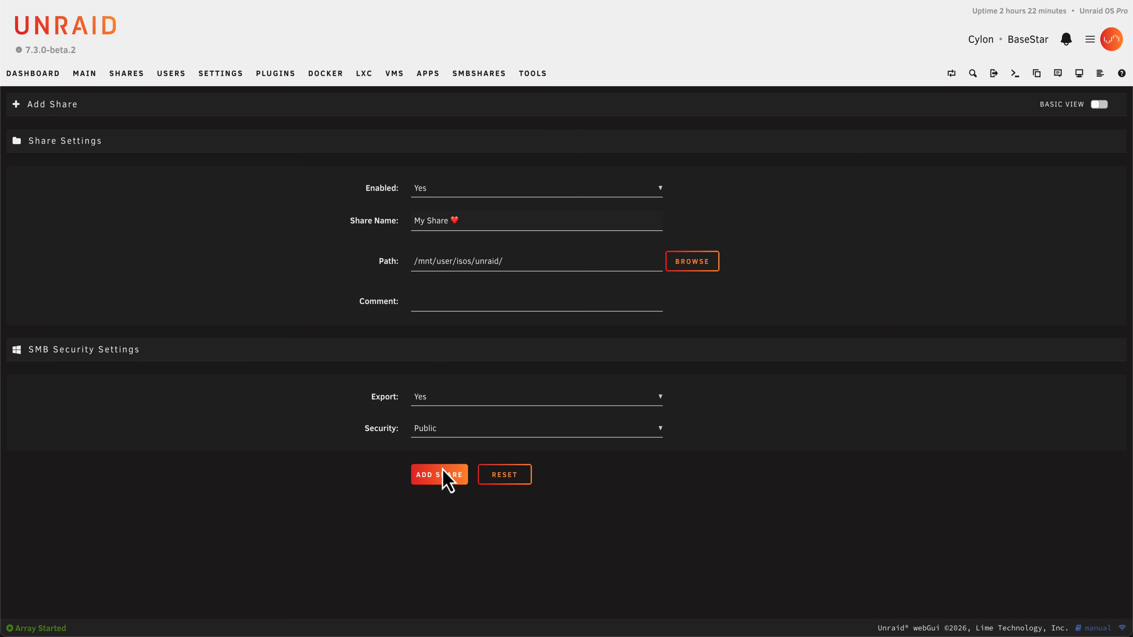
{"action": "left_click", "coordinate": [441, 480]}
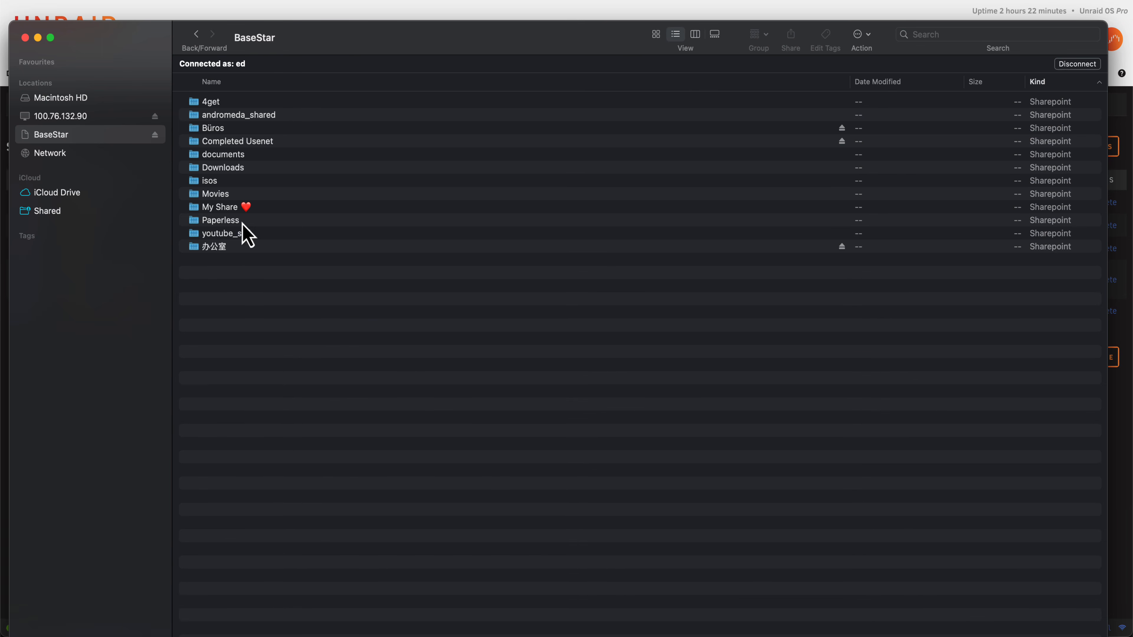
- In Finder, open the My Share ❤️ share on BaseStar to check its folders, and close the Finder window
{"action": "left_click", "coordinate": [228, 210]}
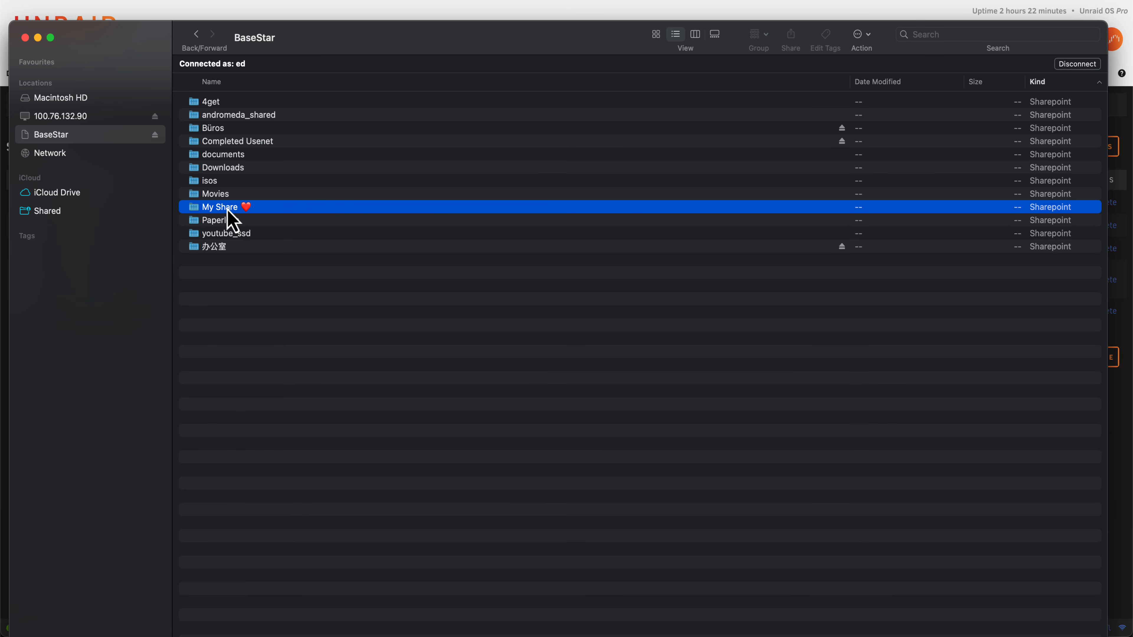
{"action": "double_click", "coordinate": [227, 209]}
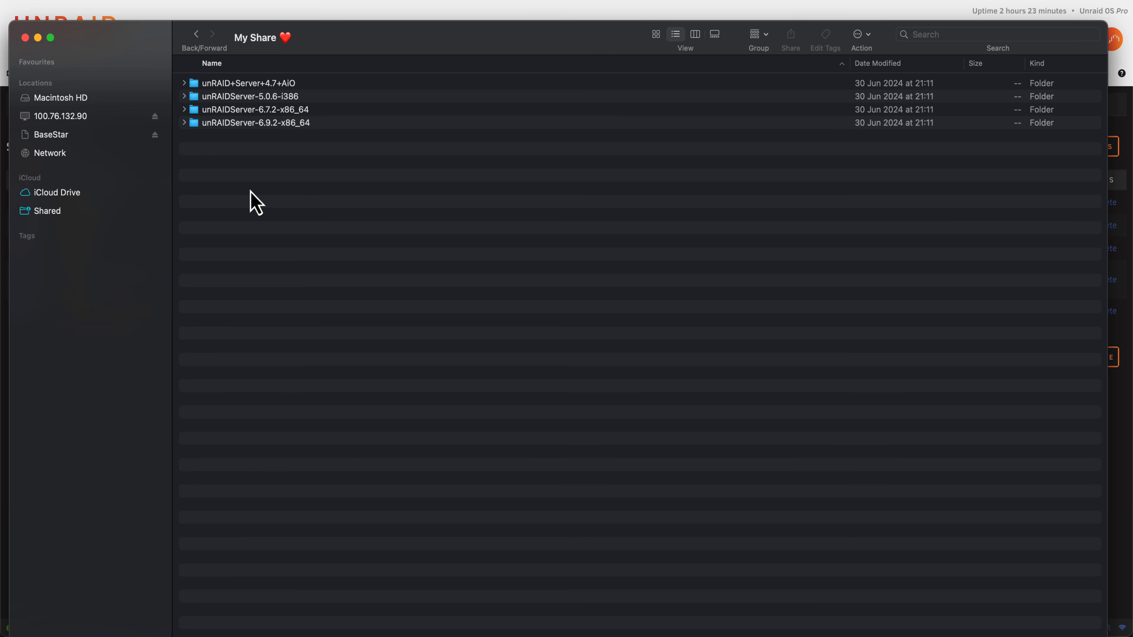
{"action": "left_click", "coordinate": [26, 38]}
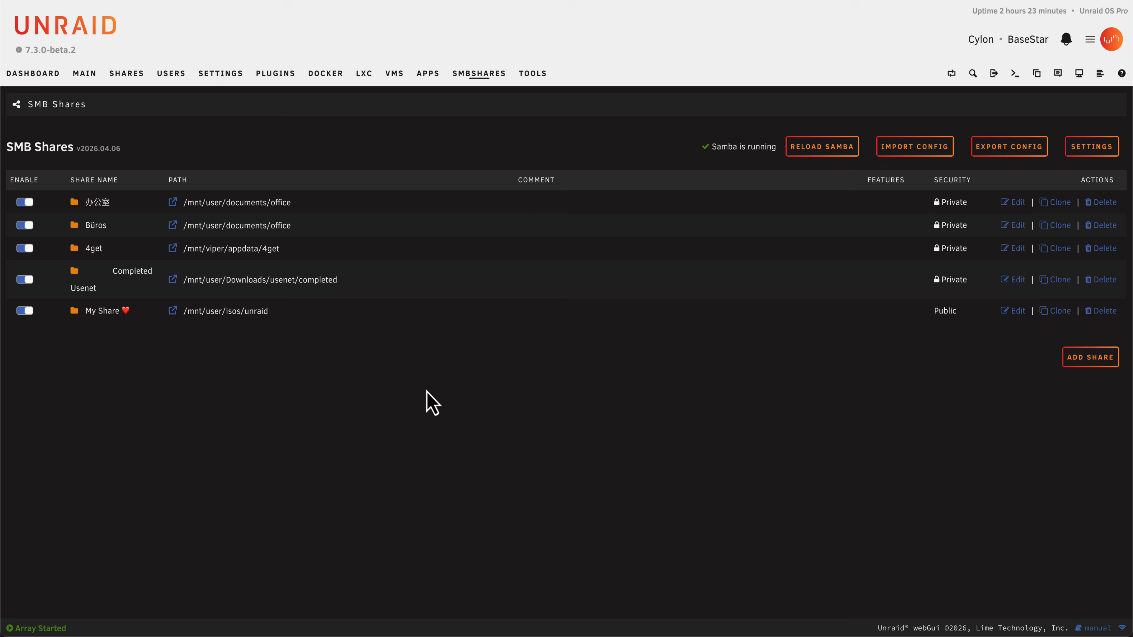
- Clone the My Share ❤️ share under the name 💾📂🗄, add it, and open the new share from BaseStar in Finder
{"action": "left_click", "coordinate": [1071, 355]}
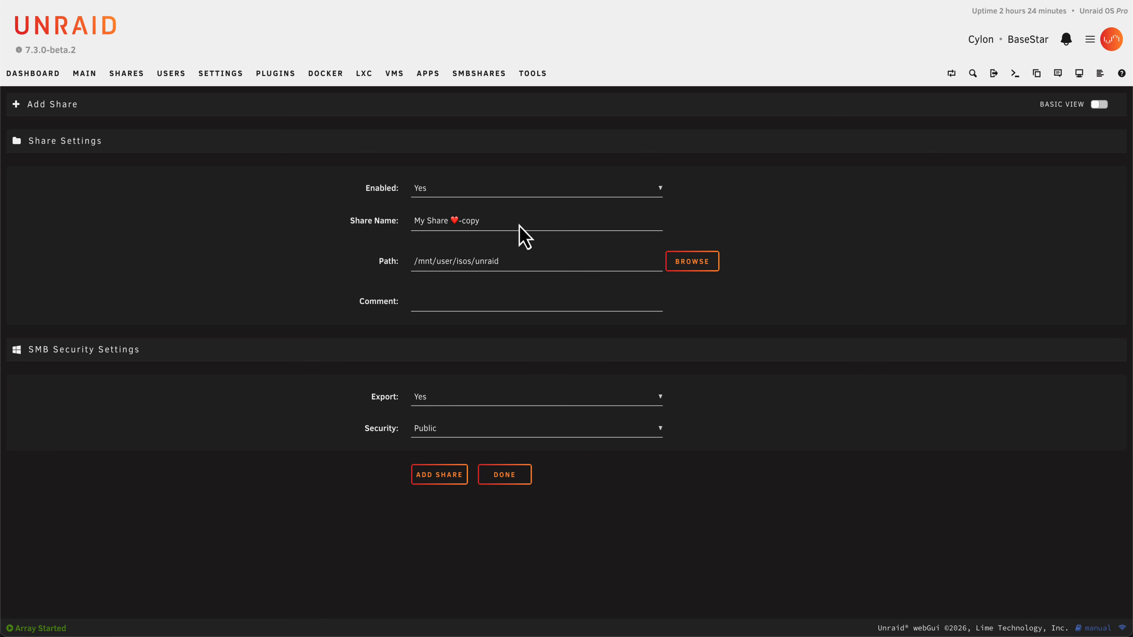
{"action": "triple_click", "coordinate": [521, 220]}
{"action": "key", "text": "BackSpace"}
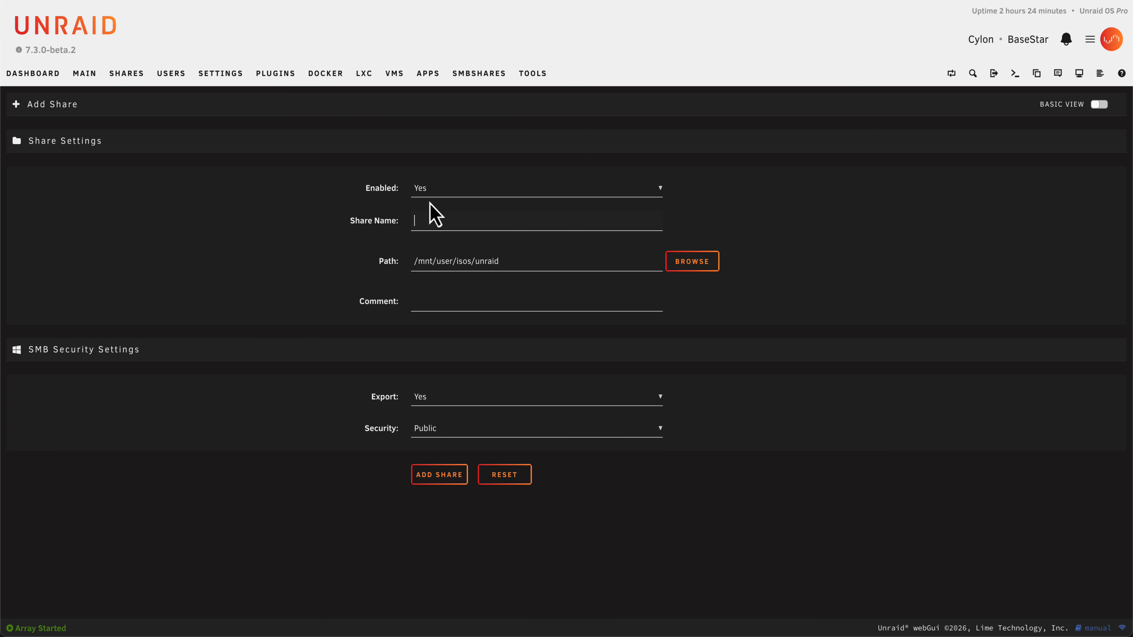
{"action": "type", "text": "💾📂🗄"}
{"action": "left_click", "coordinate": [439, 477]}
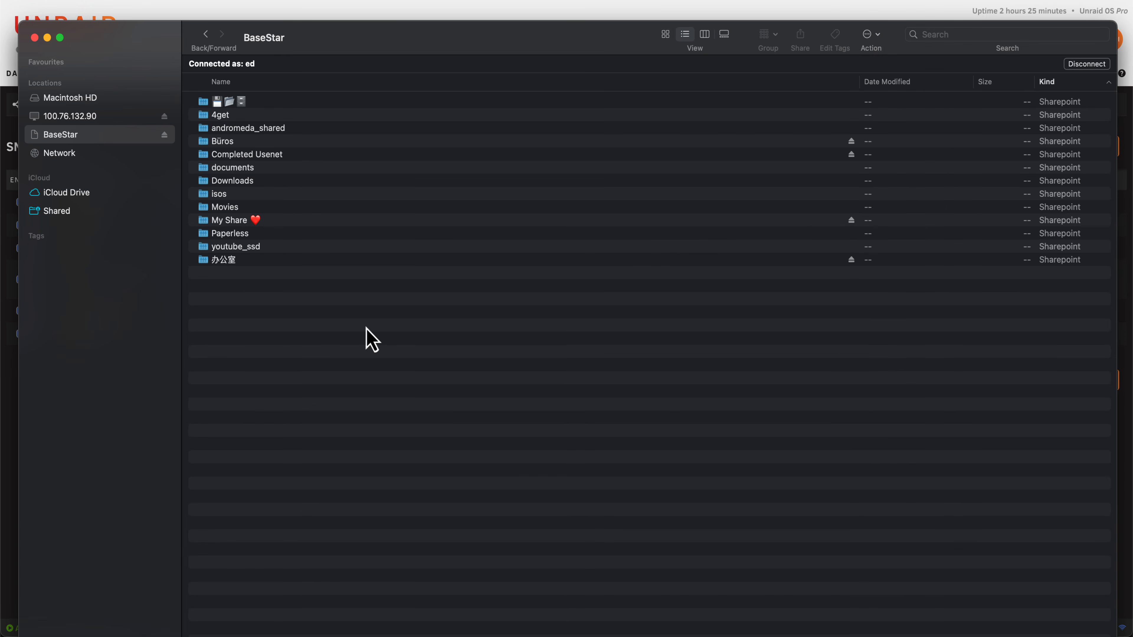
{"action": "double_click", "coordinate": [263, 106]}
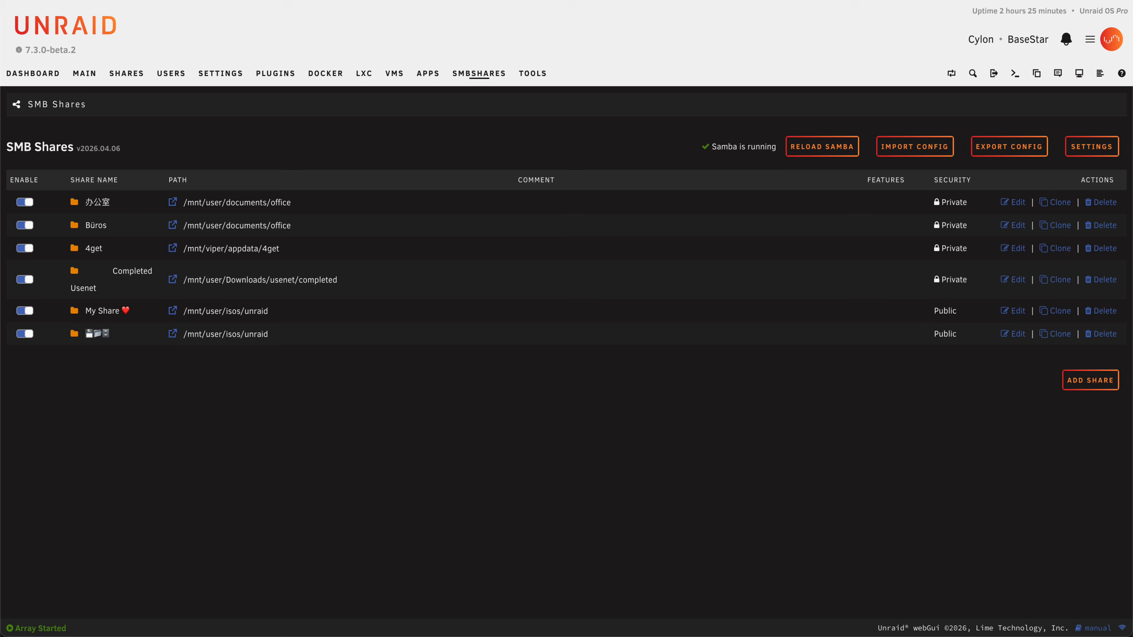
{"action": "left_click", "coordinate": [791, 0]}
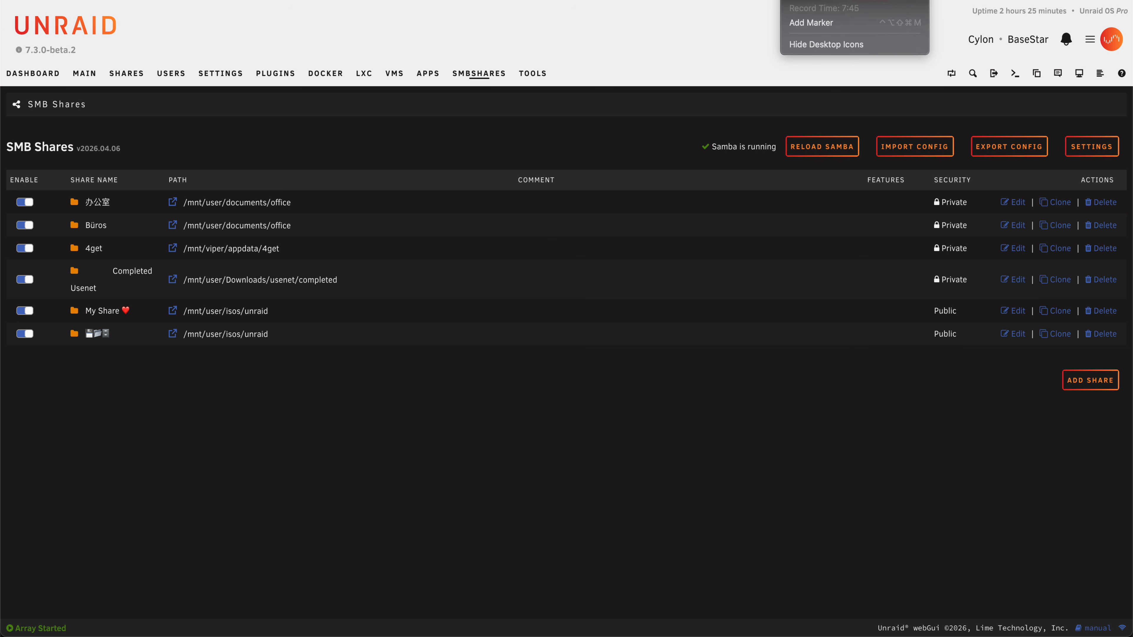
{"action": "left_click", "coordinate": [810, 0]}
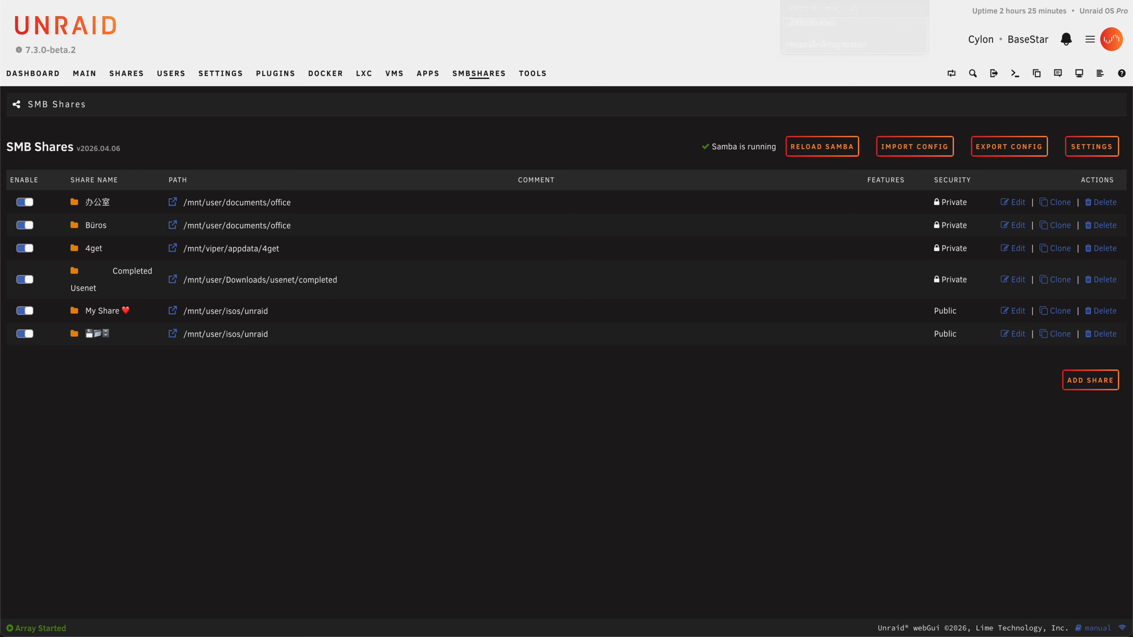